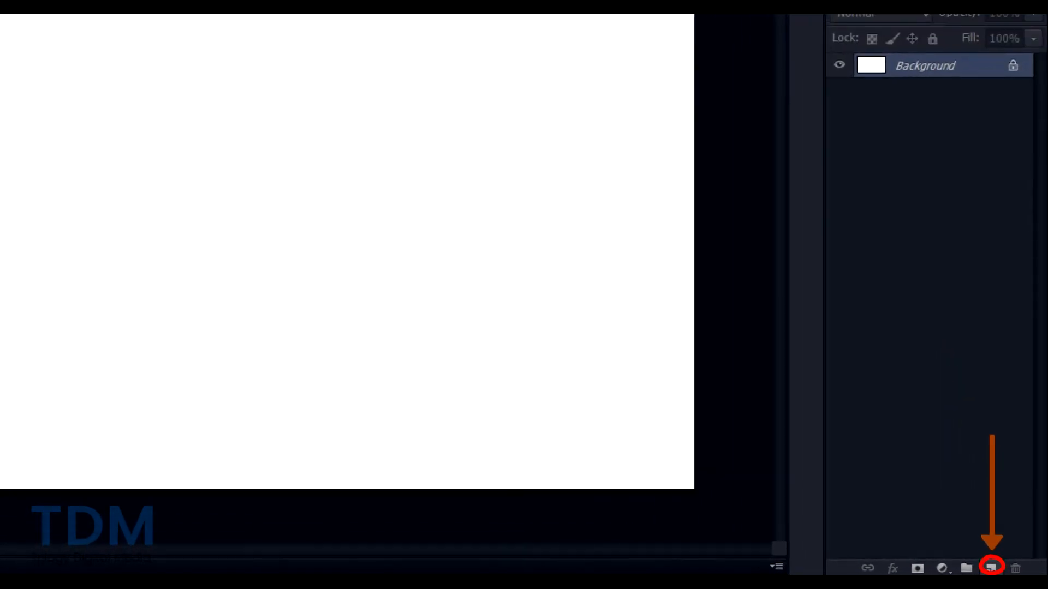
- Add a new layer and paint a thick black squiggle across the canvas with the Brush
click(935, 561)
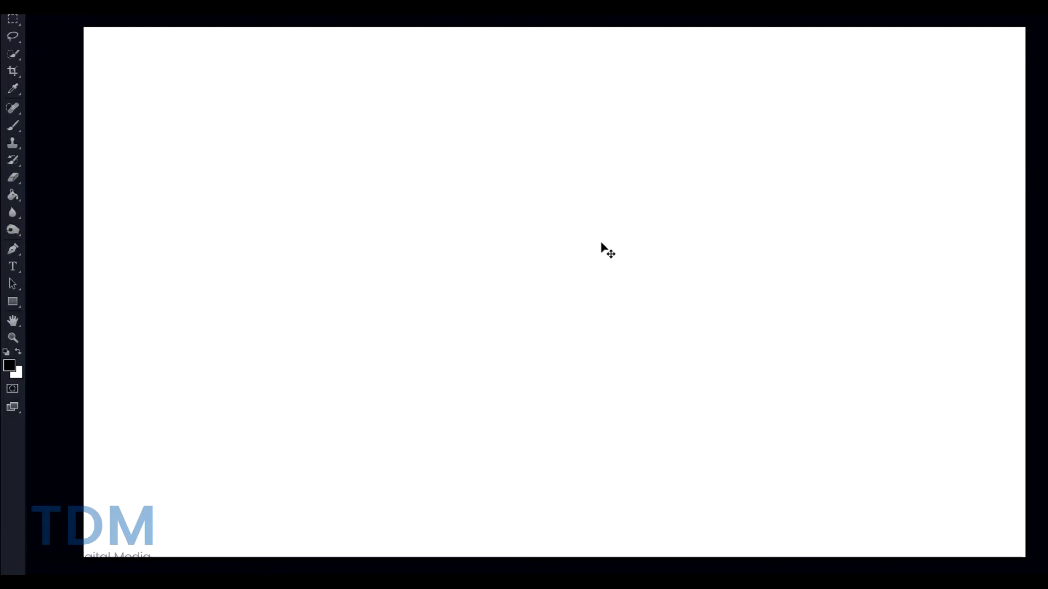
click(12, 126)
mouse_move(308, 132)
mouse_down()
mouse_move(448, 152)
mouse_move(501, 173)
mouse_move(560, 211)
mouse_move(545, 246)
mouse_move(662, 291)
mouse_move(549, 322)
mouse_move(710, 381)
mouse_up()
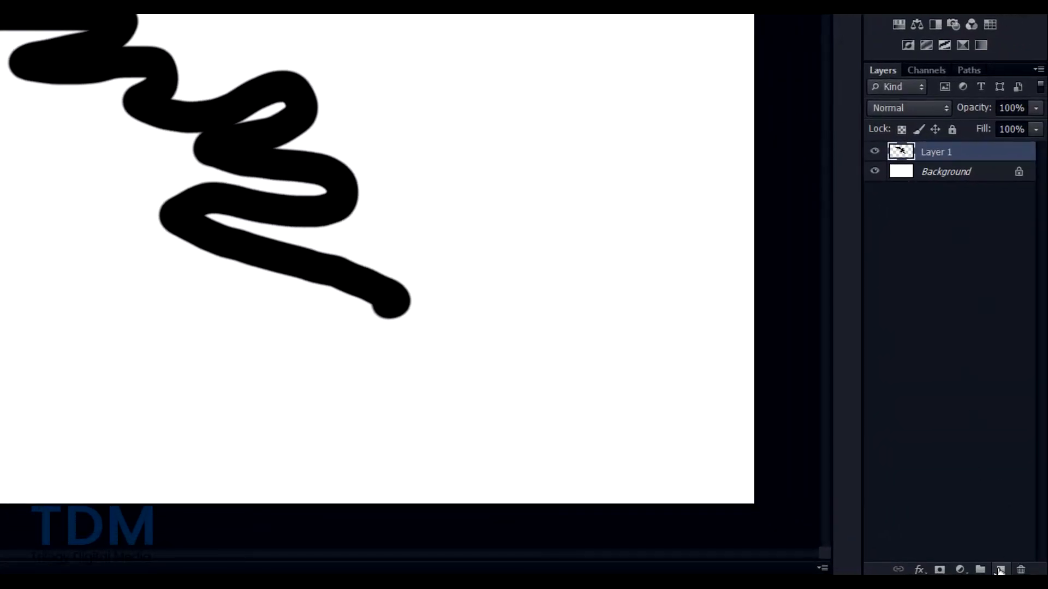
- Add Layer 2, convert it to a smart object, then try painting and decline rasterizing
click(1000, 570)
right_click(935, 156)
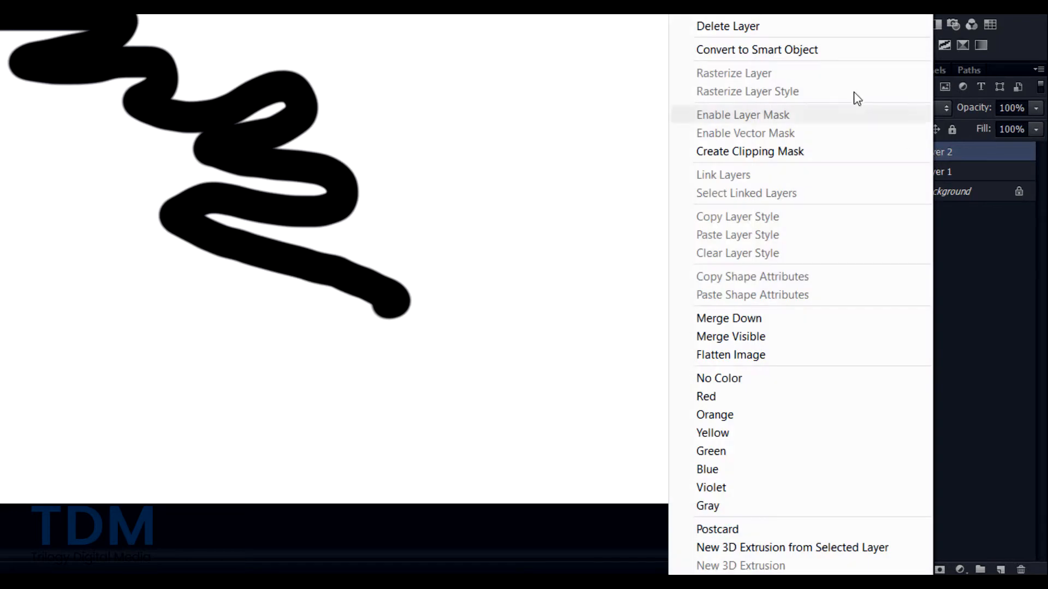
click(790, 50)
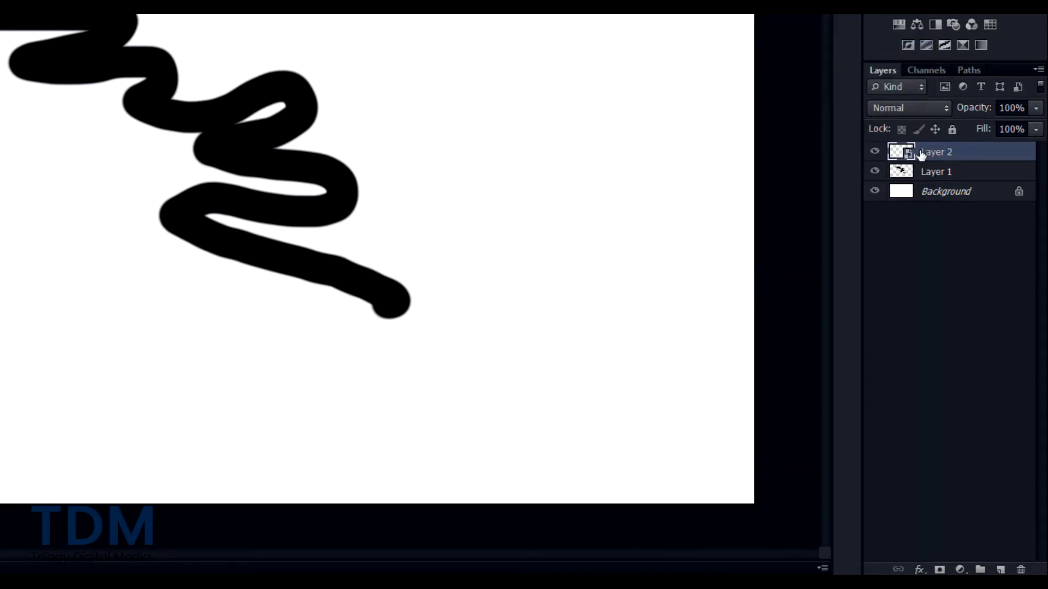
key(b)
click(595, 31)
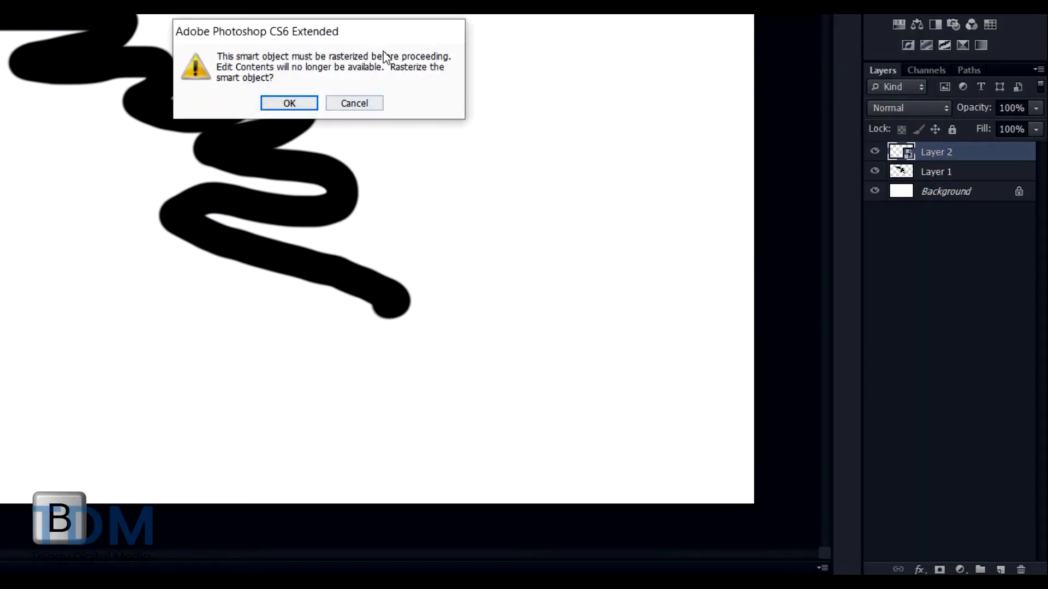
click(369, 104)
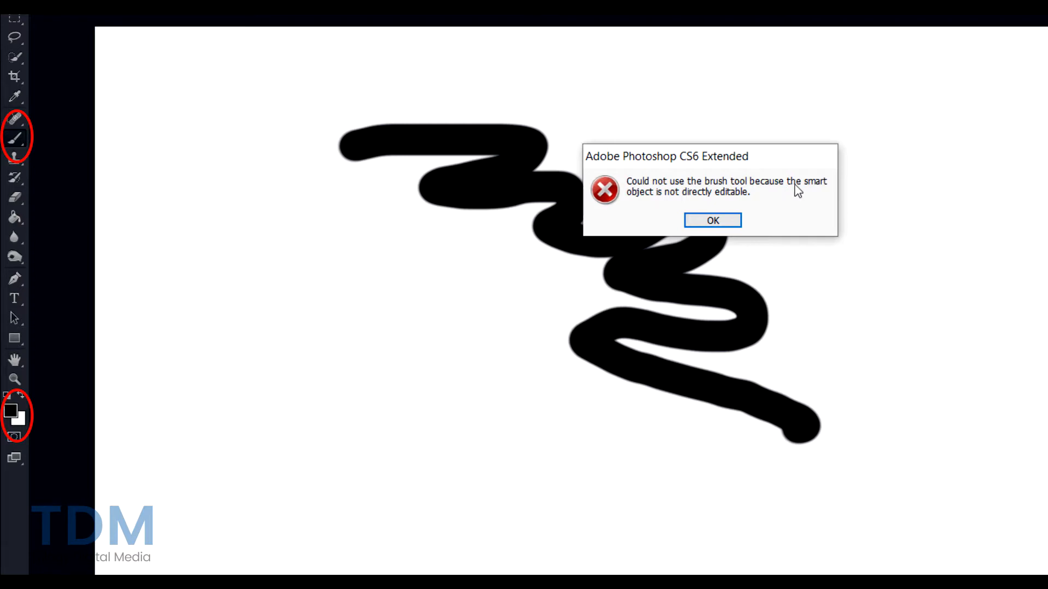
- Dismiss the brush error, select Layer 1 and paint a second black zigzag
click(713, 219)
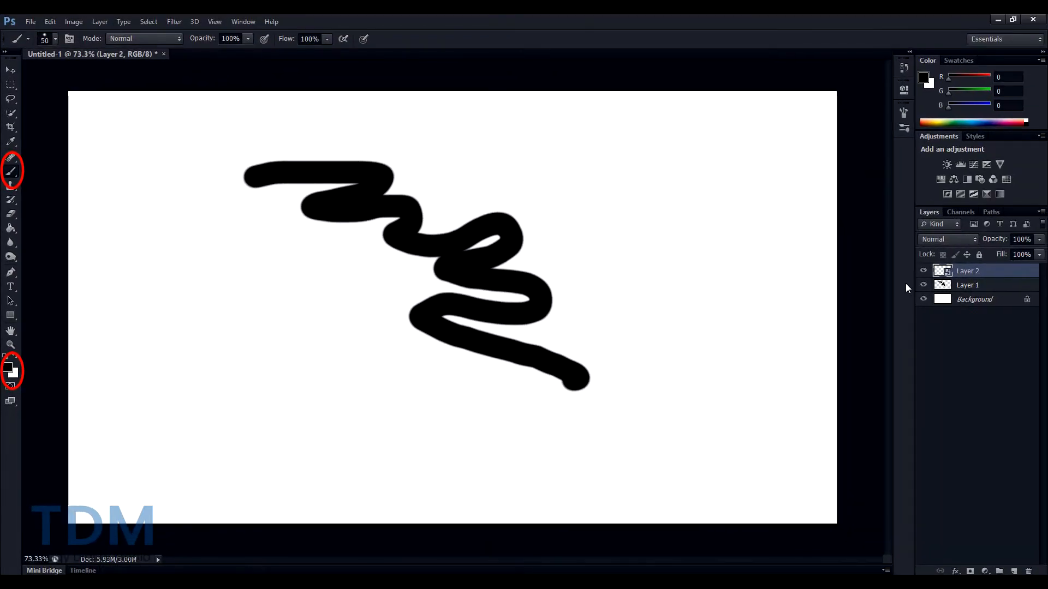
click(968, 285)
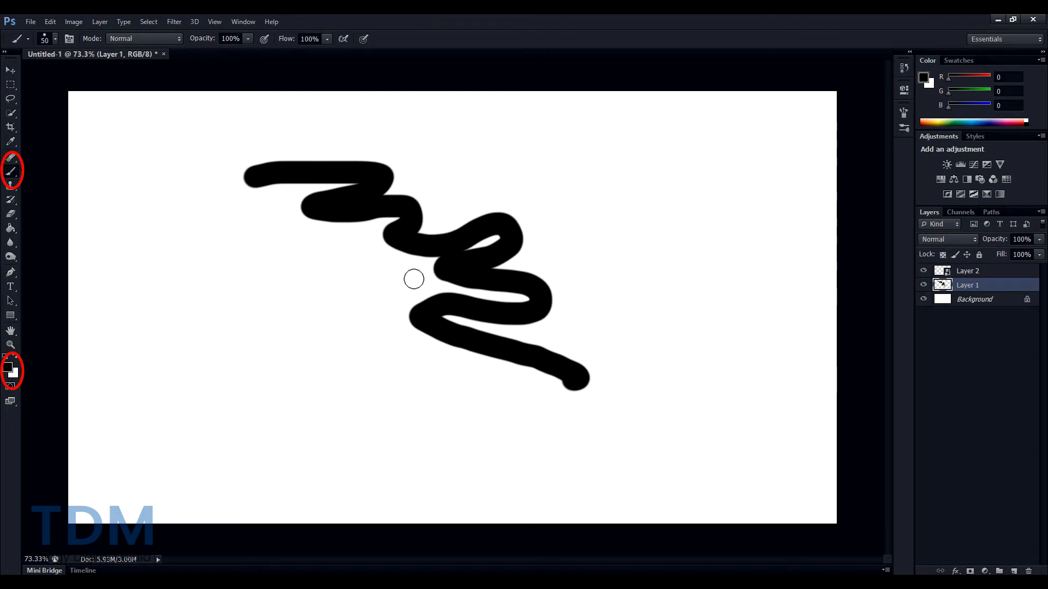
mouse_move(220, 262)
mouse_down()
mouse_move(434, 388)
mouse_move(513, 415)
mouse_move(683, 417)
mouse_move(679, 326)
mouse_move(637, 242)
mouse_up()
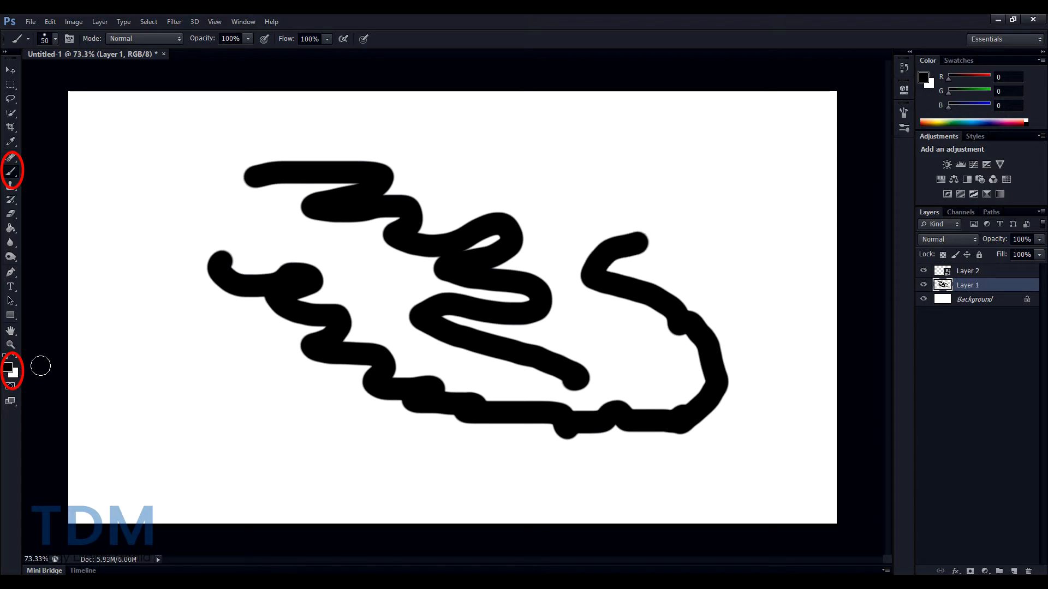
- Swap to white as the foreground colour and paint over the lower black stroke
key(x)
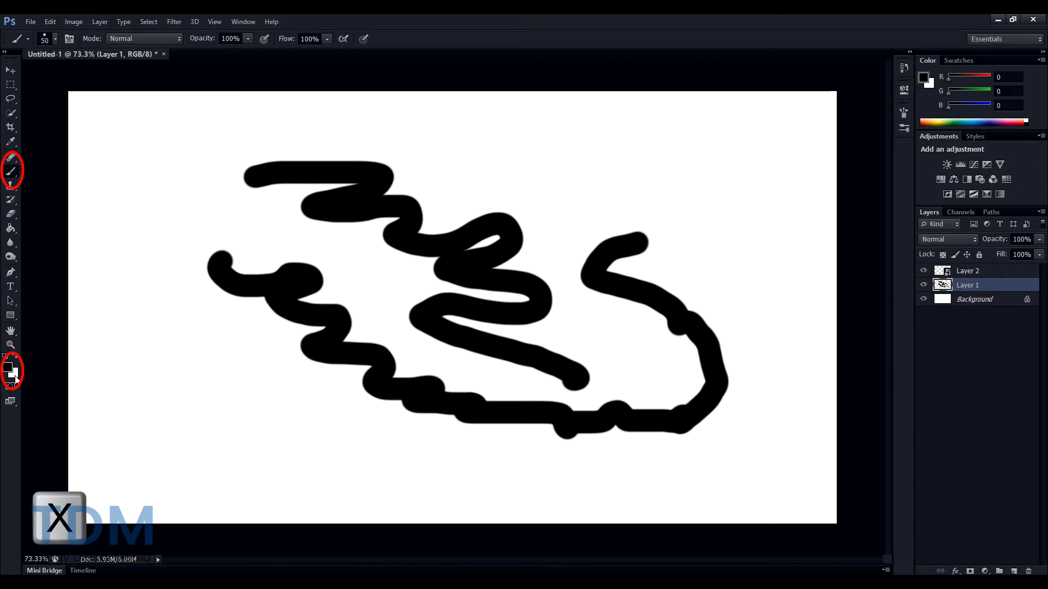
key(x)
key(x)
key(x)
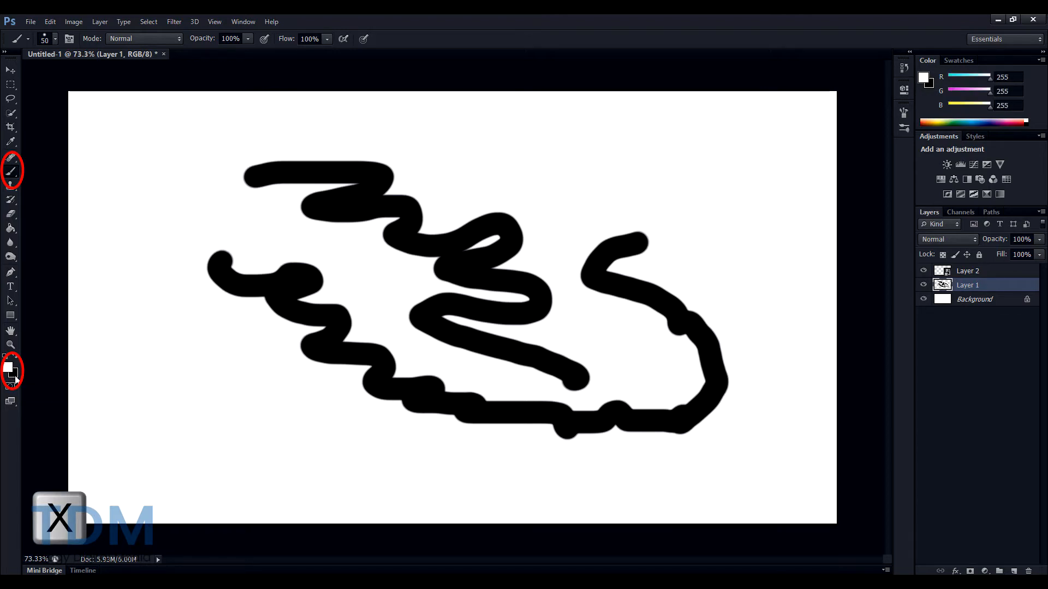
mouse_move(253, 290)
mouse_down()
mouse_move(311, 271)
mouse_move(291, 316)
mouse_move(324, 347)
mouse_move(431, 396)
mouse_move(511, 413)
mouse_up()
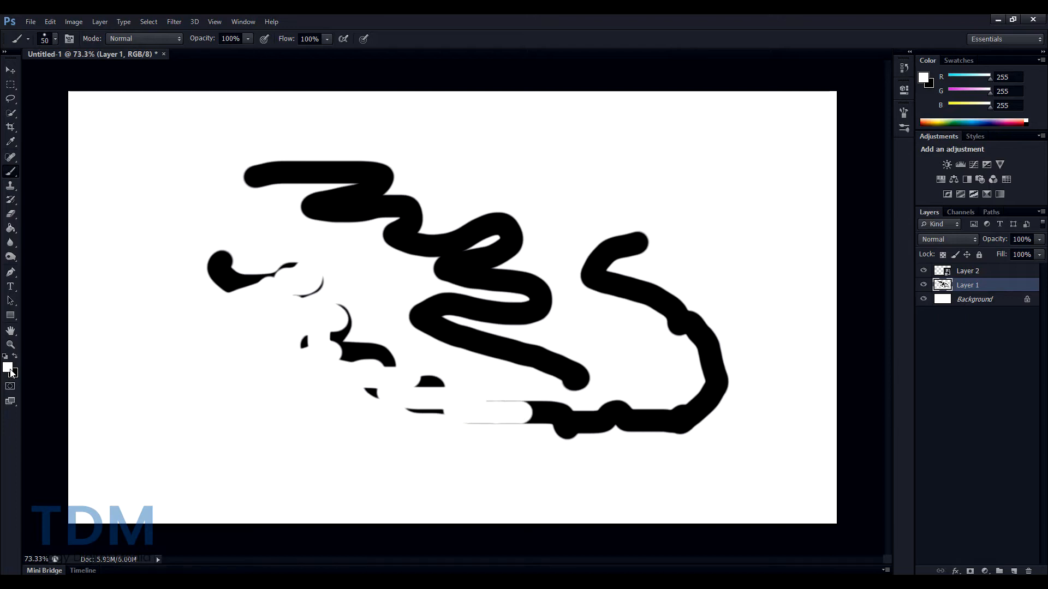
mouse_move(255, 270)
mouse_down()
mouse_move(220, 285)
mouse_move(227, 267)
mouse_move(280, 265)
mouse_move(286, 274)
mouse_move(271, 273)
mouse_move(264, 292)
mouse_move(315, 285)
mouse_move(279, 305)
mouse_move(335, 299)
mouse_move(286, 343)
mouse_move(358, 305)
mouse_move(337, 342)
mouse_move(378, 341)
mouse_move(352, 329)
mouse_move(355, 352)
mouse_move(327, 339)
mouse_move(395, 361)
mouse_move(369, 371)
mouse_move(387, 402)
mouse_up()
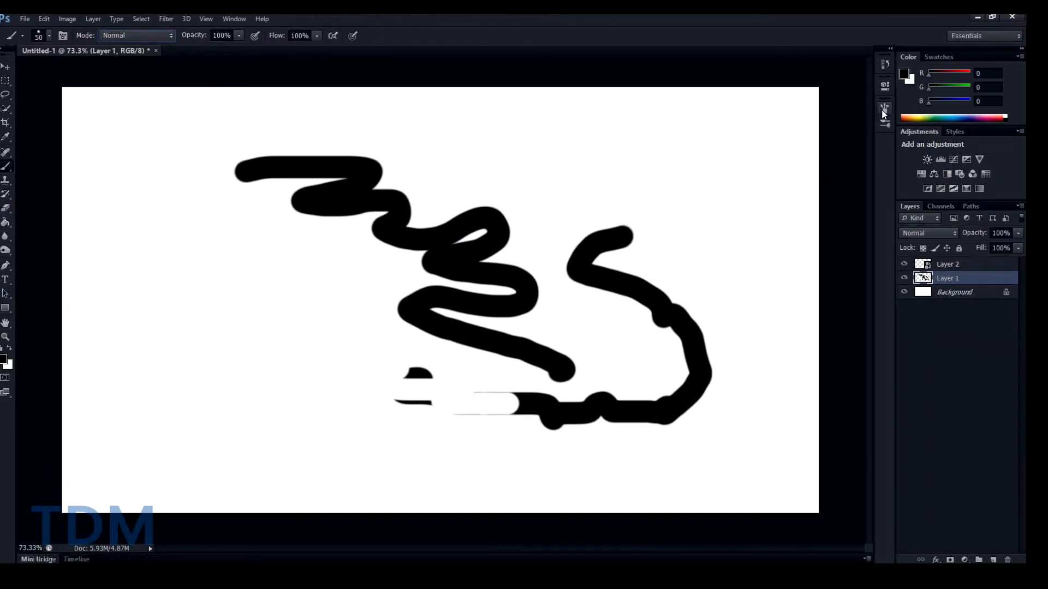
- Dab a single black dot and hide then reshow the brush settings panel
click(885, 110)
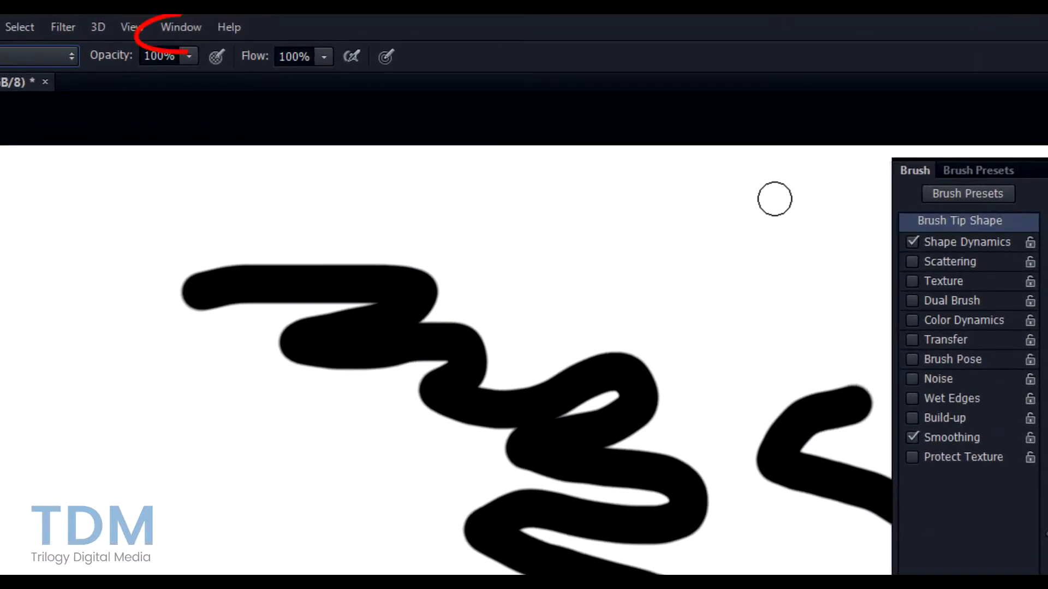
click(774, 199)
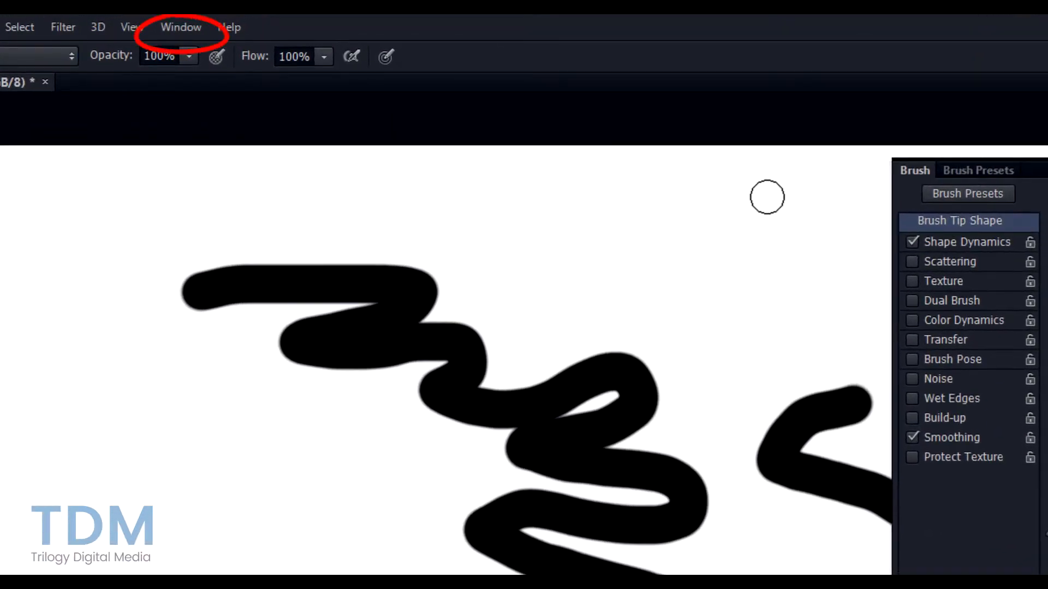
click(184, 31)
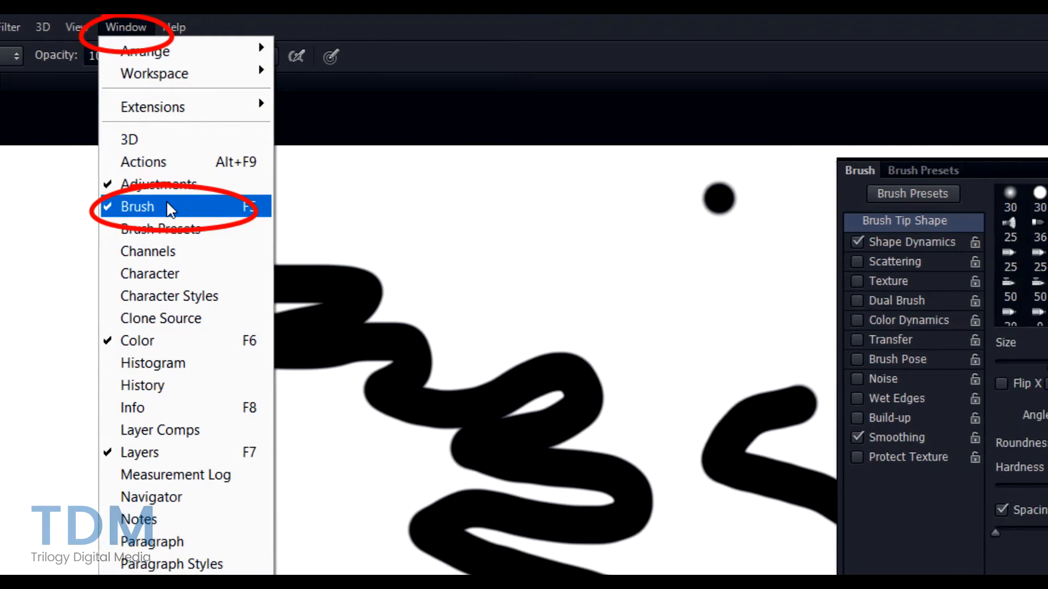
click(213, 208)
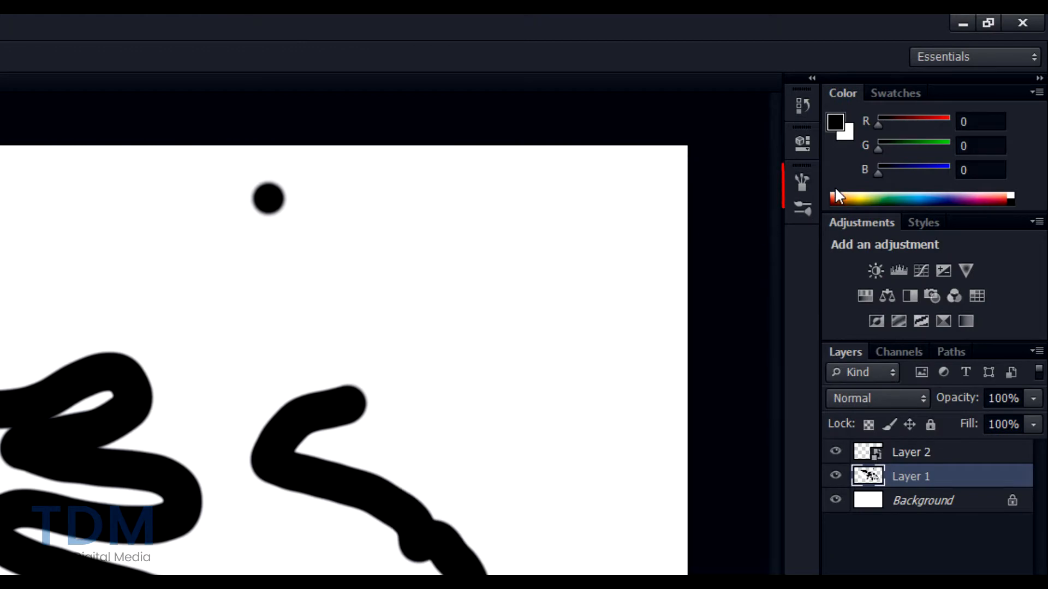
click(803, 183)
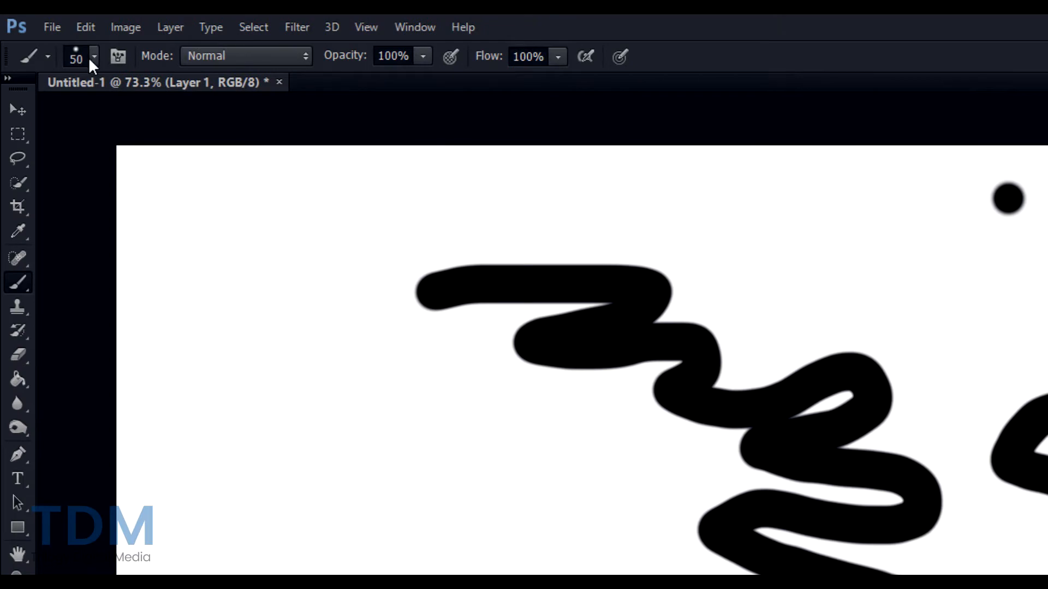
- Pick a bristle brush preset and paint a thin bristle stroke left of the scribbles
click(94, 57)
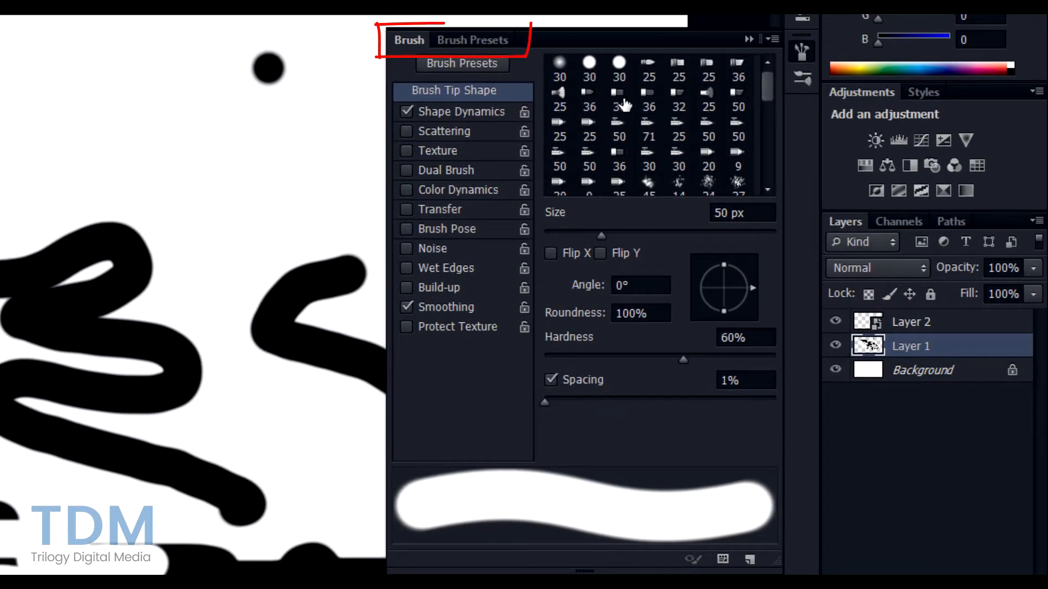
click(476, 38)
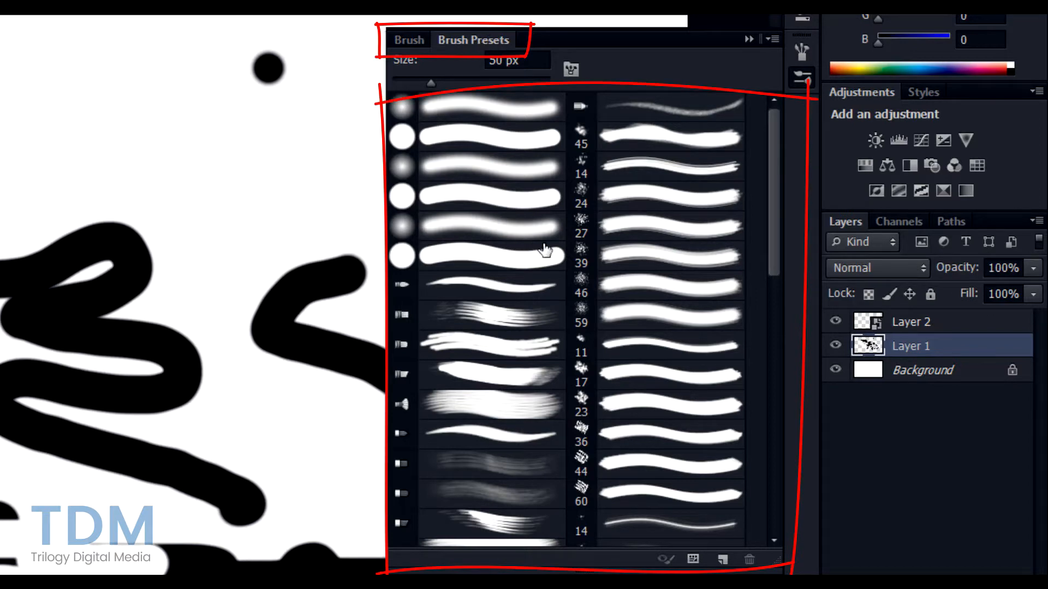
scroll(544, 250, down, 5)
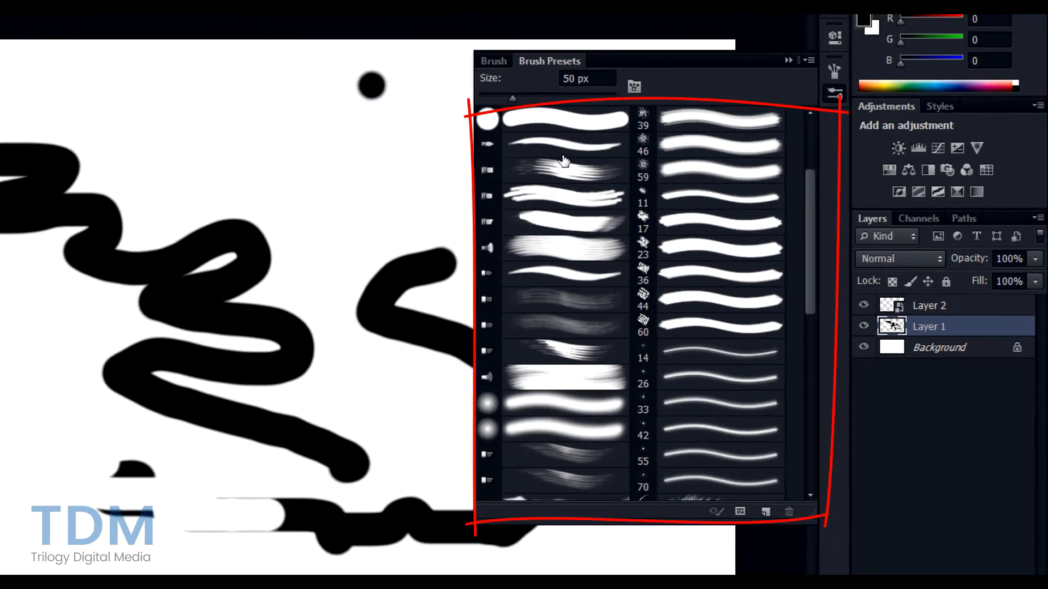
click(563, 163)
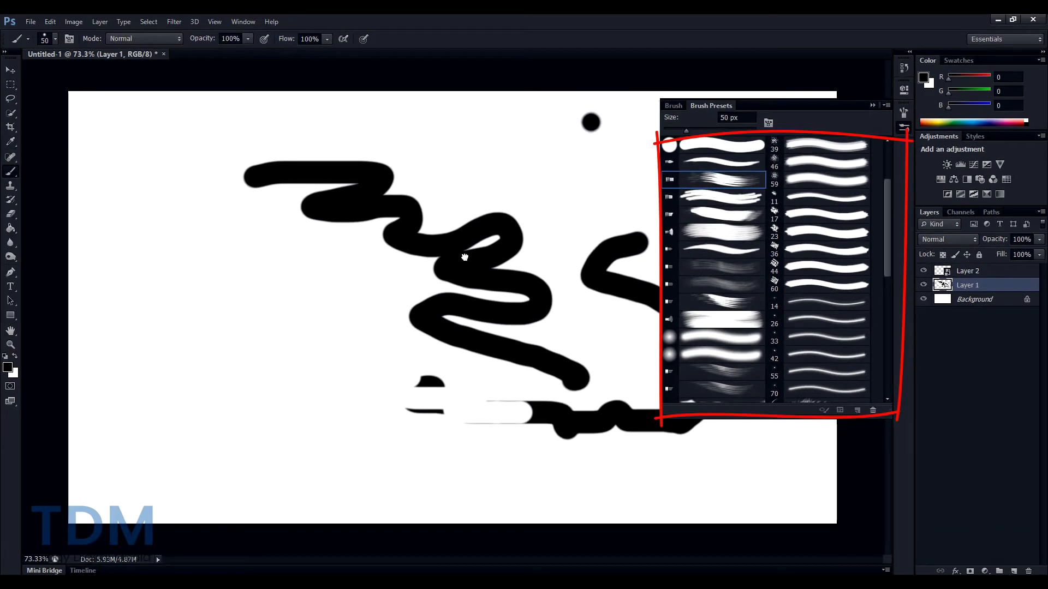
mouse_move(373, 261)
mouse_down()
mouse_move(301, 280)
mouse_move(328, 311)
mouse_move(325, 374)
mouse_up()
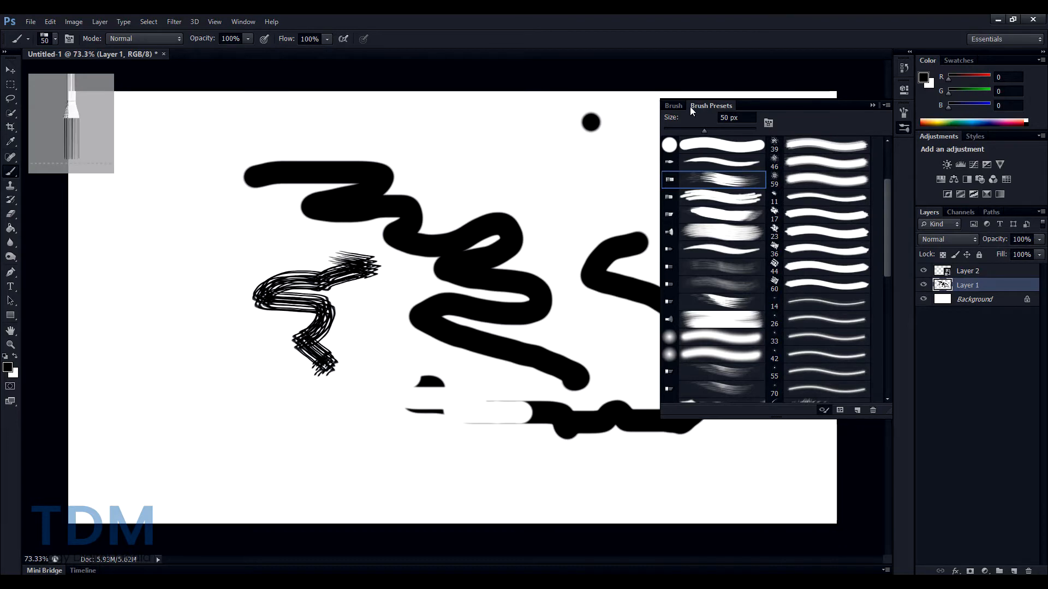
click(675, 106)
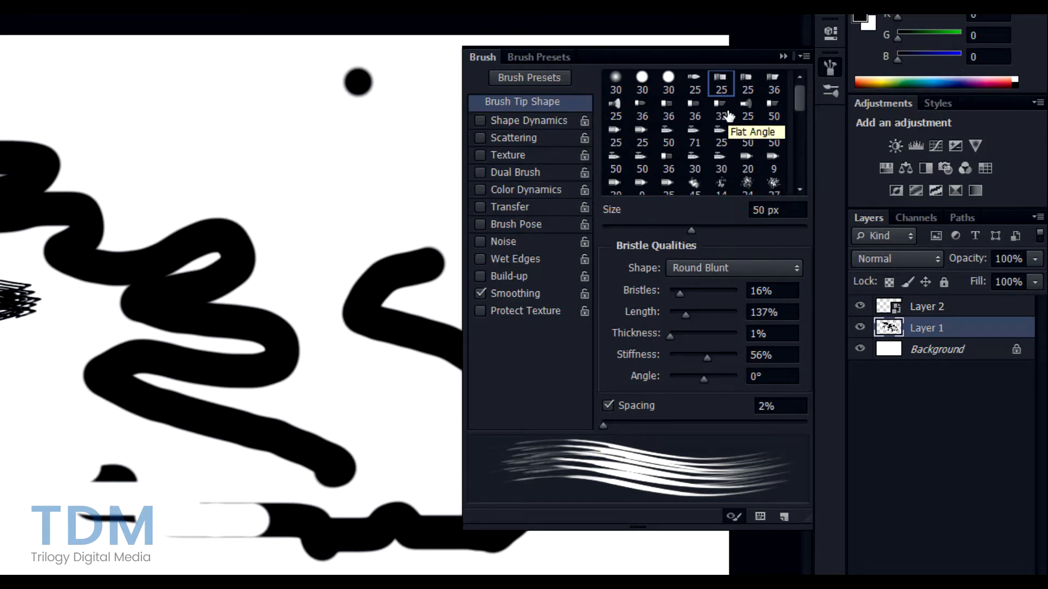
- Paint chalky strokes with the 44 px chalk tip, then wavy strokes with an airbrush tip
scroll(728, 116, down, 5)
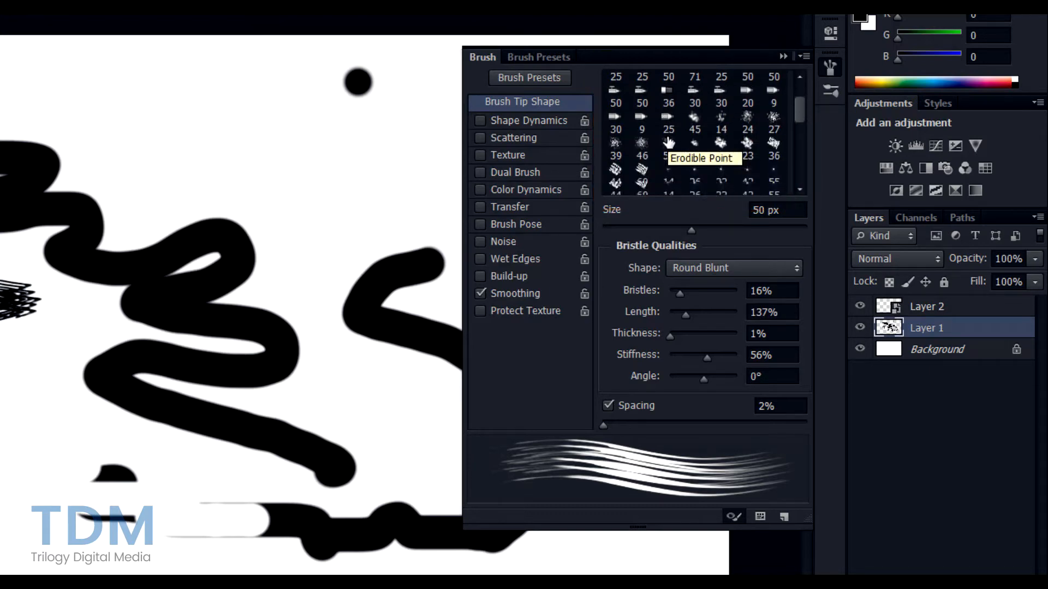
click(615, 170)
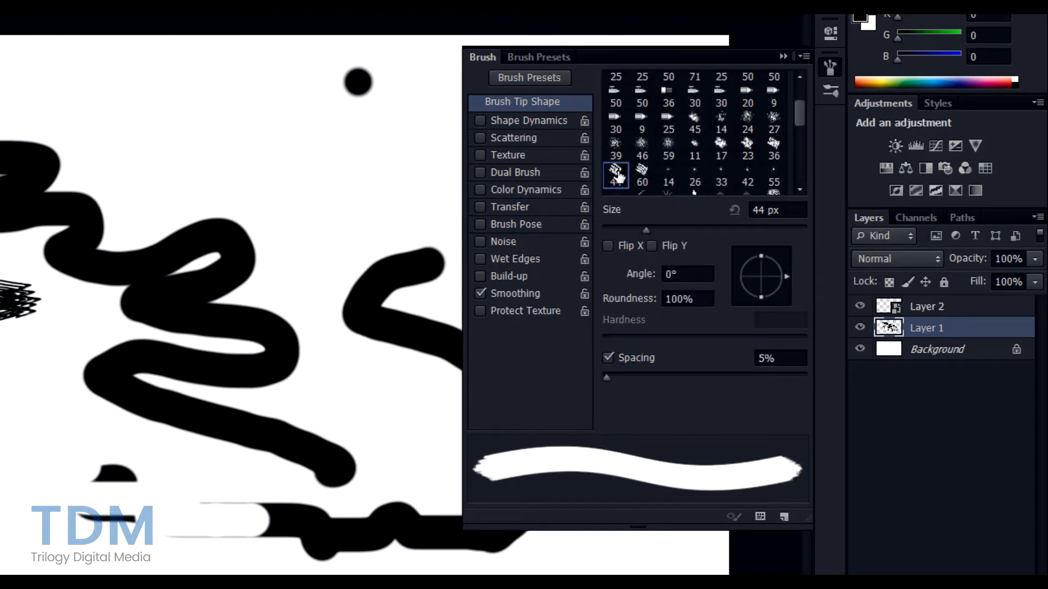
mouse_move(232, 163)
mouse_down()
mouse_move(257, 153)
mouse_move(355, 221)
mouse_up()
click(615, 96)
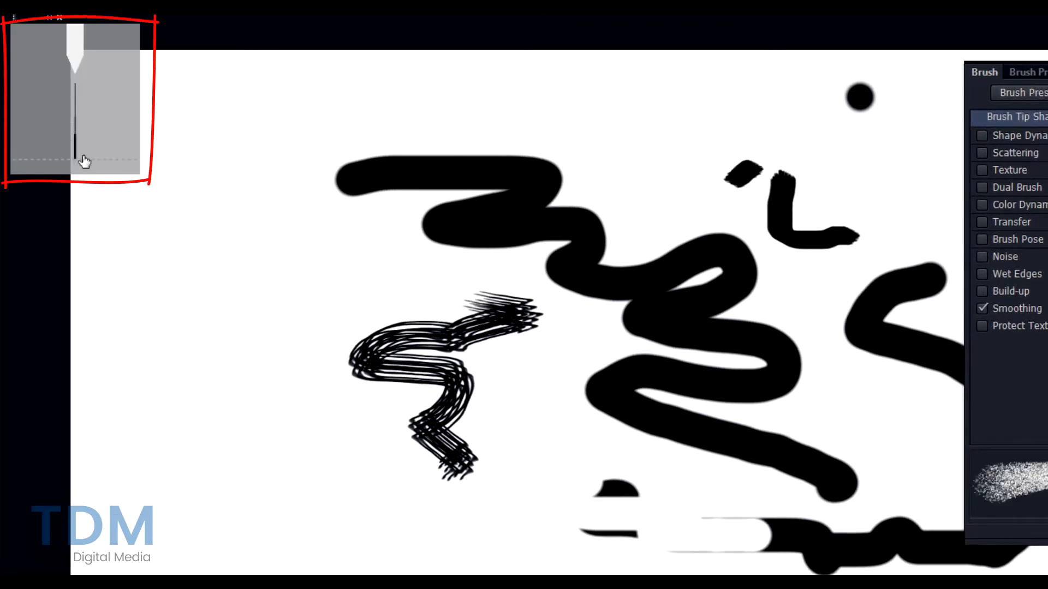
drag(470, 98, 701, 117)
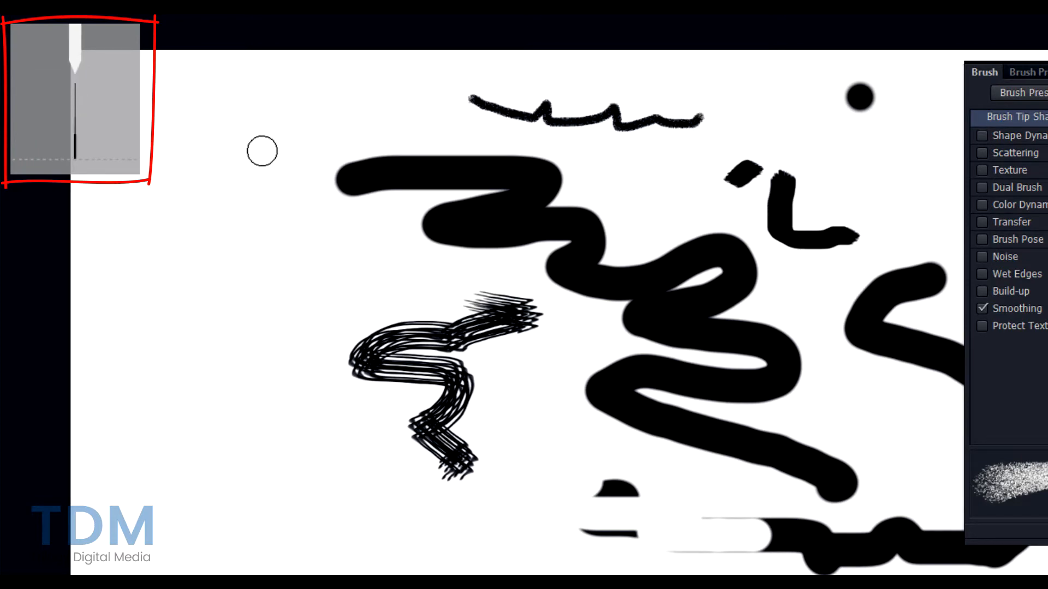
mouse_move(261, 174)
mouse_down()
mouse_move(318, 153)
mouse_move(411, 100)
mouse_move(623, 114)
mouse_up()
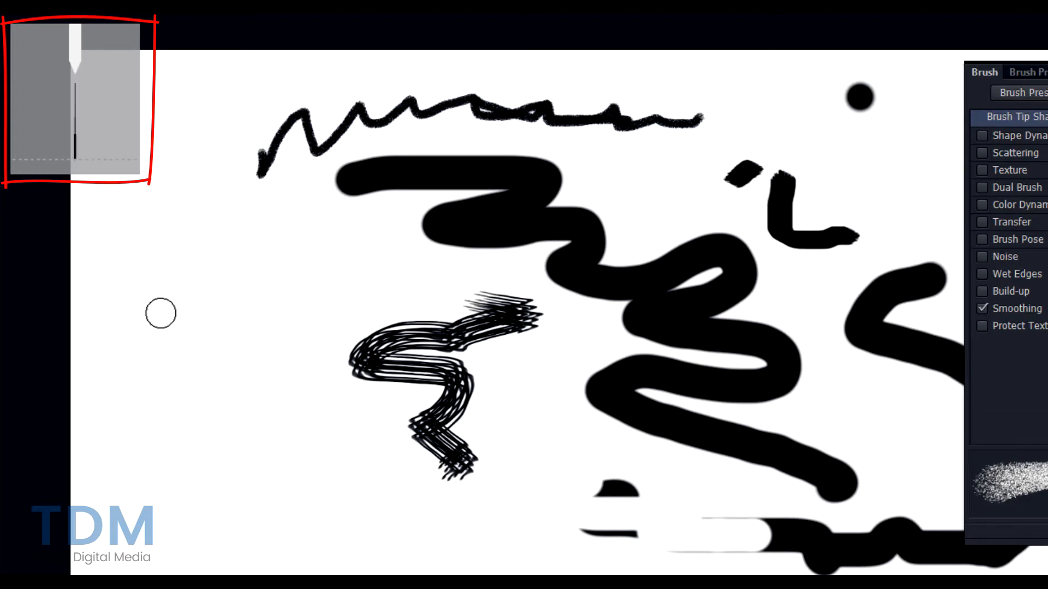
mouse_move(191, 319)
mouse_down()
mouse_move(248, 322)
mouse_move(356, 283)
mouse_up()
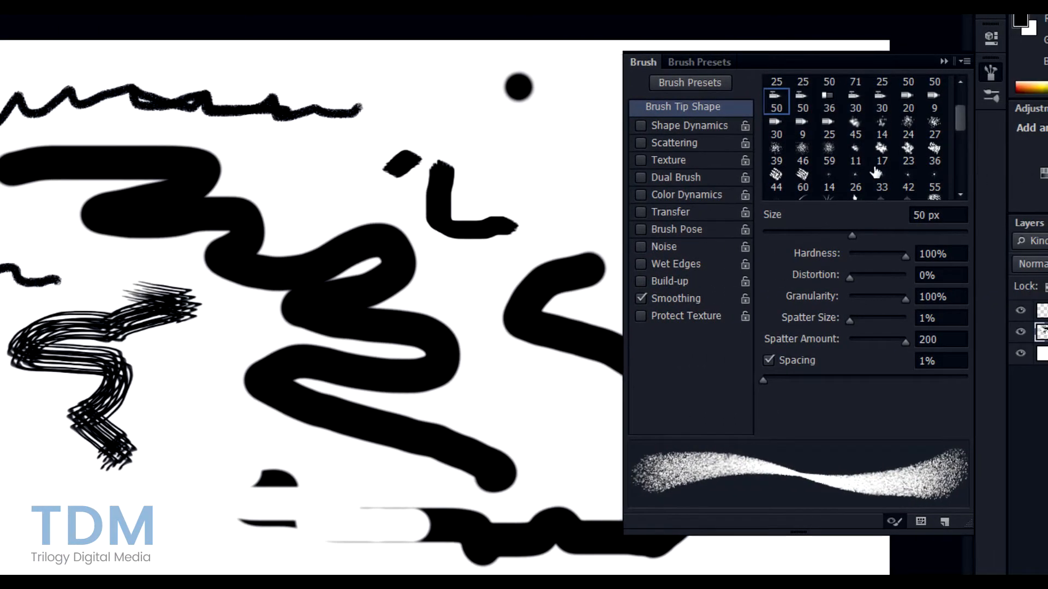
- Paint thick lower strokes with the 46 px textured tip and a wide stroke with the 90 px tip
click(804, 152)
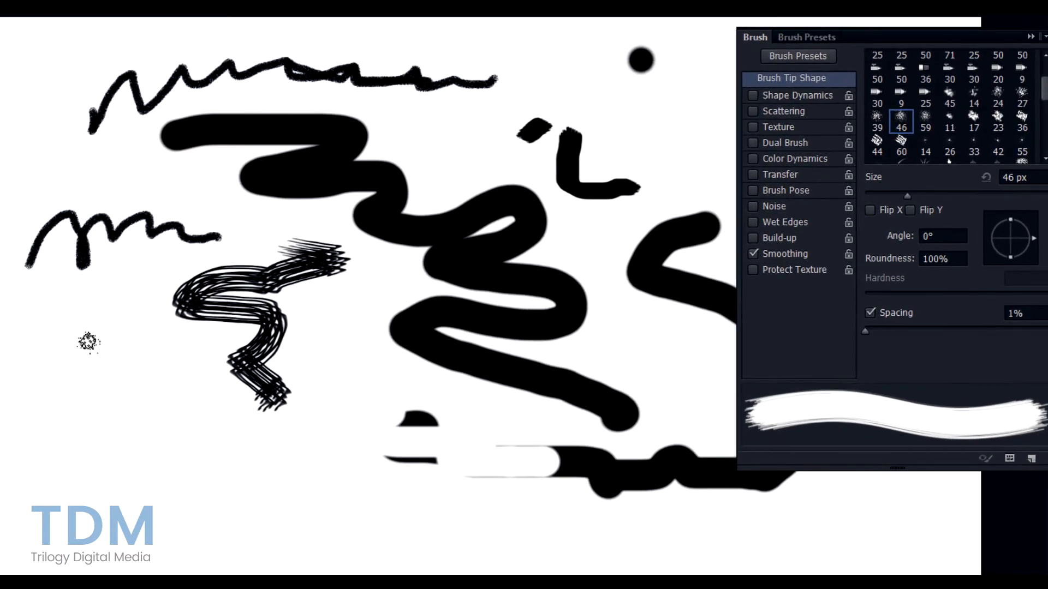
mouse_move(86, 342)
mouse_down()
mouse_move(157, 393)
mouse_move(146, 434)
mouse_move(252, 483)
mouse_up()
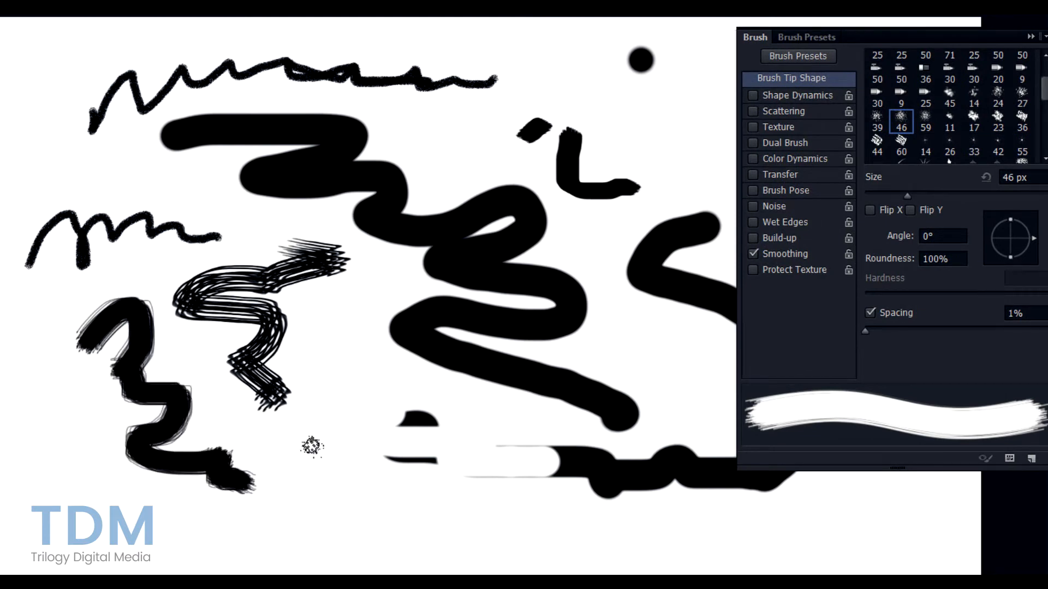
mouse_move(297, 458)
mouse_down()
mouse_move(414, 406)
mouse_move(480, 453)
mouse_up()
scroll(977, 126, down, 1)
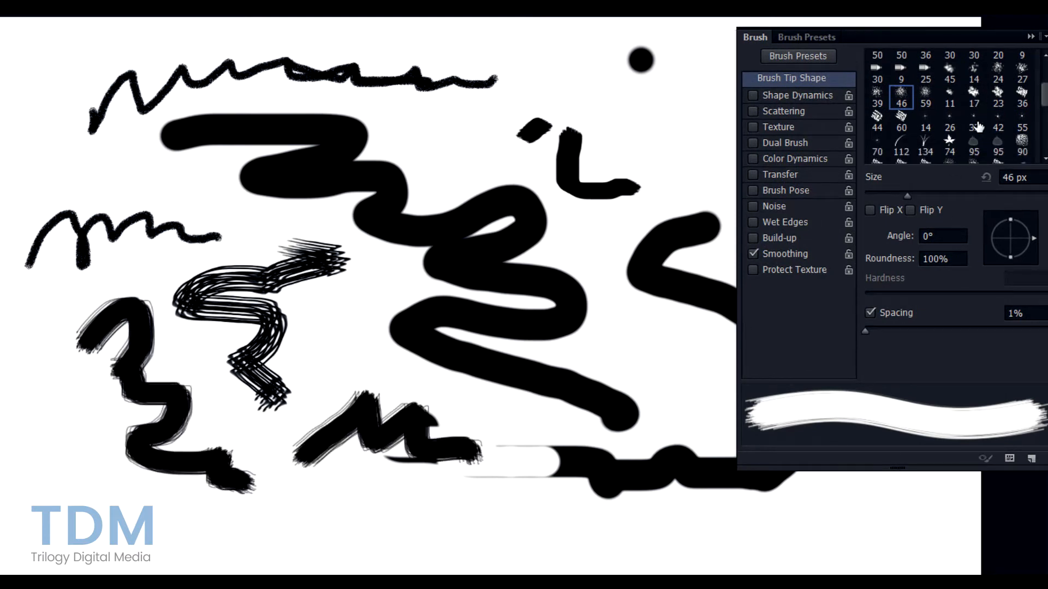
click(1022, 144)
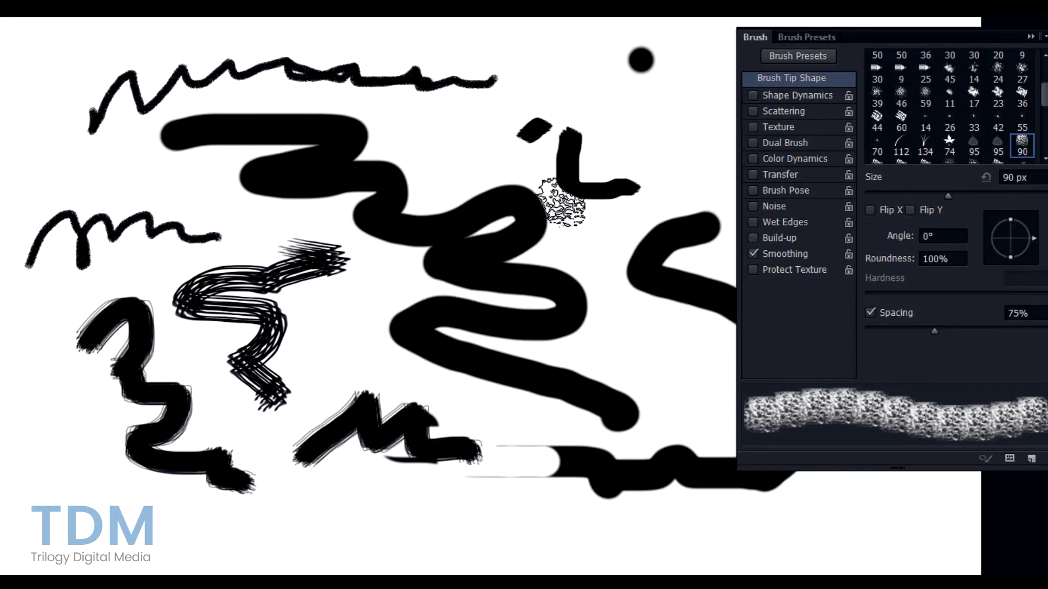
mouse_move(561, 206)
mouse_down()
mouse_move(600, 292)
mouse_move(676, 384)
mouse_move(400, 391)
mouse_move(285, 375)
mouse_move(120, 385)
mouse_move(111, 481)
mouse_move(254, 503)
mouse_move(295, 551)
mouse_move(506, 559)
mouse_move(633, 551)
mouse_up()
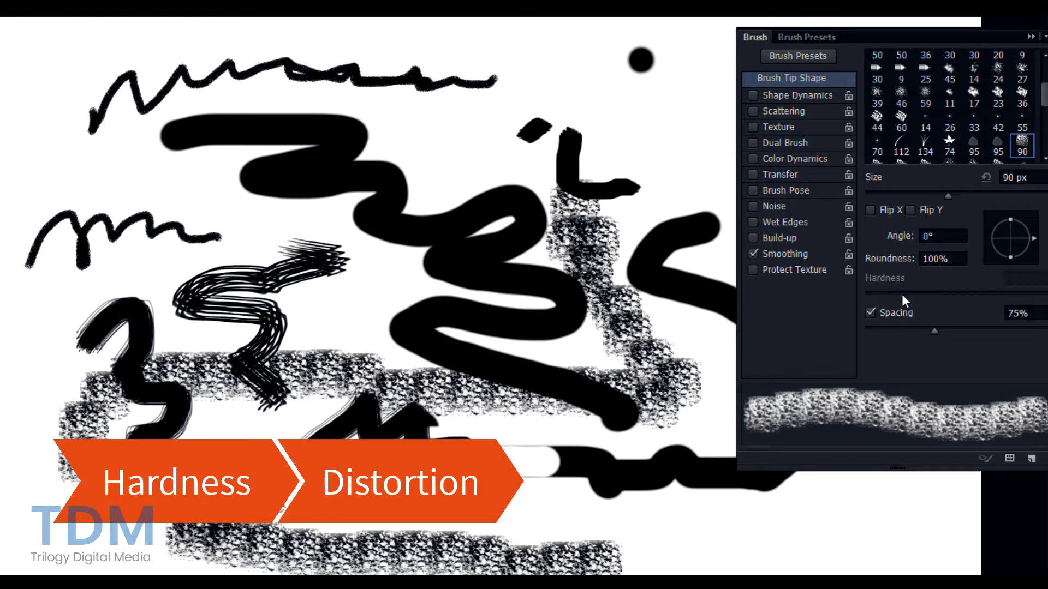
- Choose the 50 px airbrush tip, set granularity to 35%, and paint a grainy curvy stroke
click(902, 68)
click(924, 83)
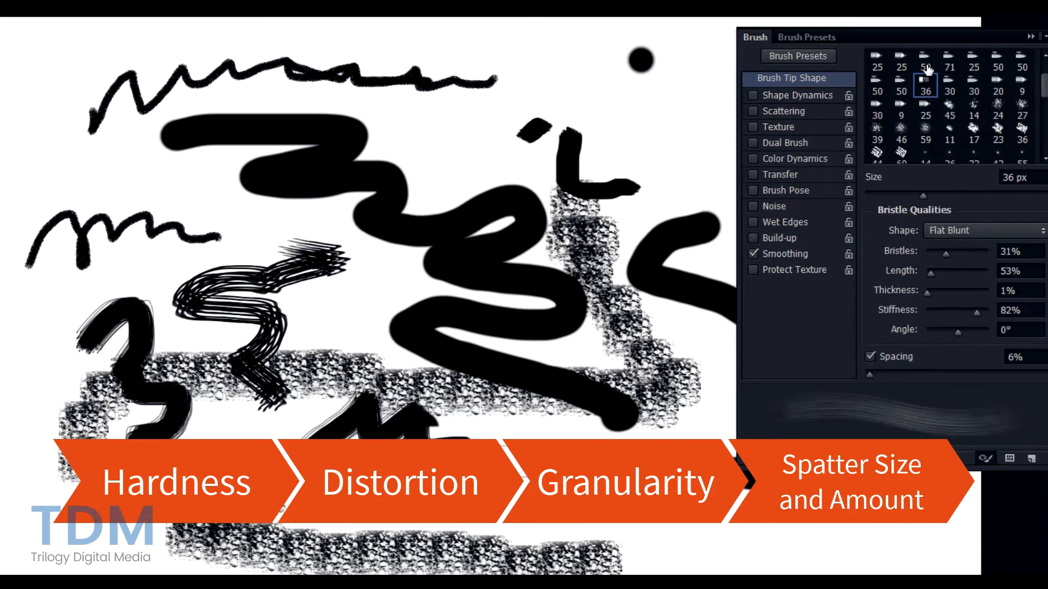
click(925, 69)
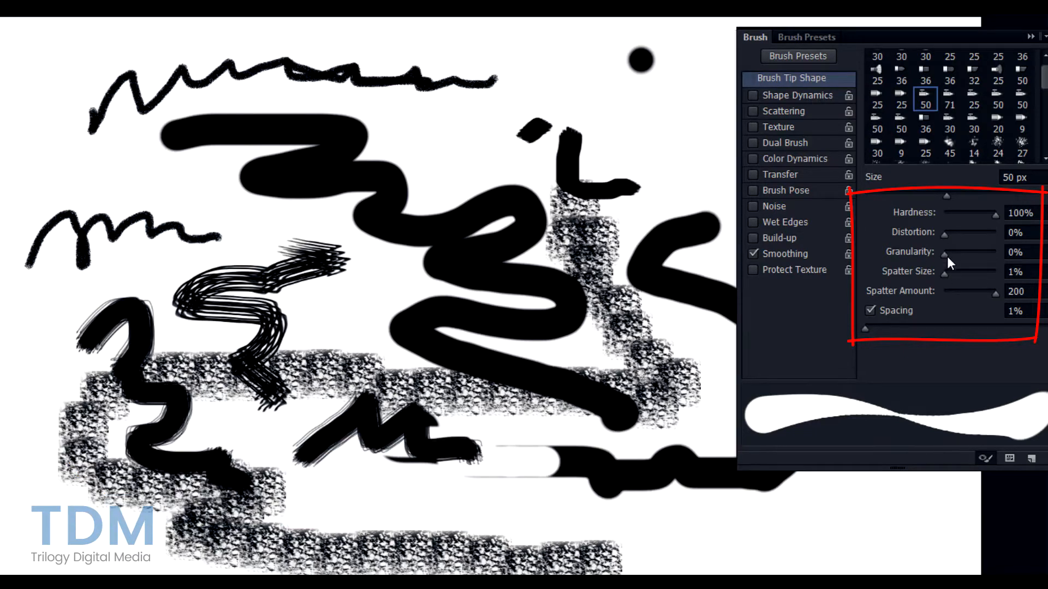
drag(946, 252, 961, 251)
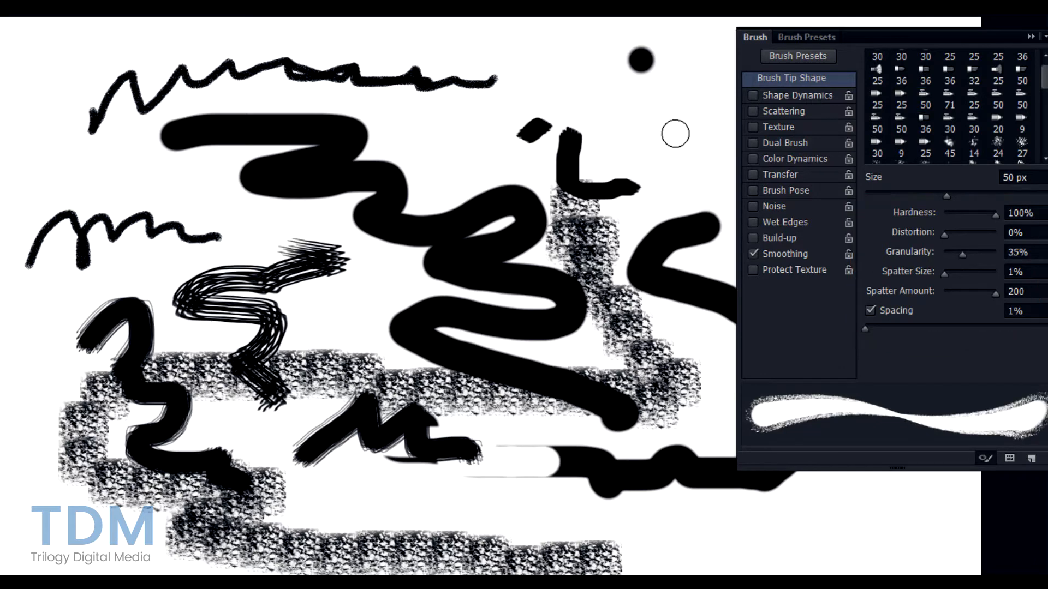
mouse_move(675, 134)
mouse_down()
mouse_move(657, 191)
mouse_move(669, 213)
mouse_move(704, 206)
mouse_up()
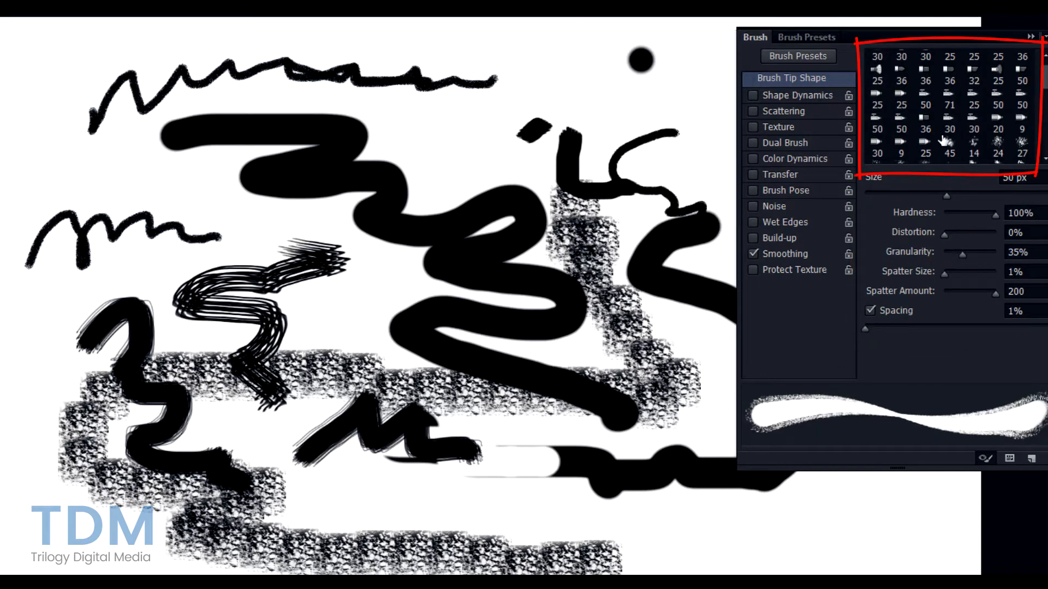
- Paint three hard-edged black strokes, including a looping g-shape, with the hard round 30 px tip
scroll(943, 131, down, 5)
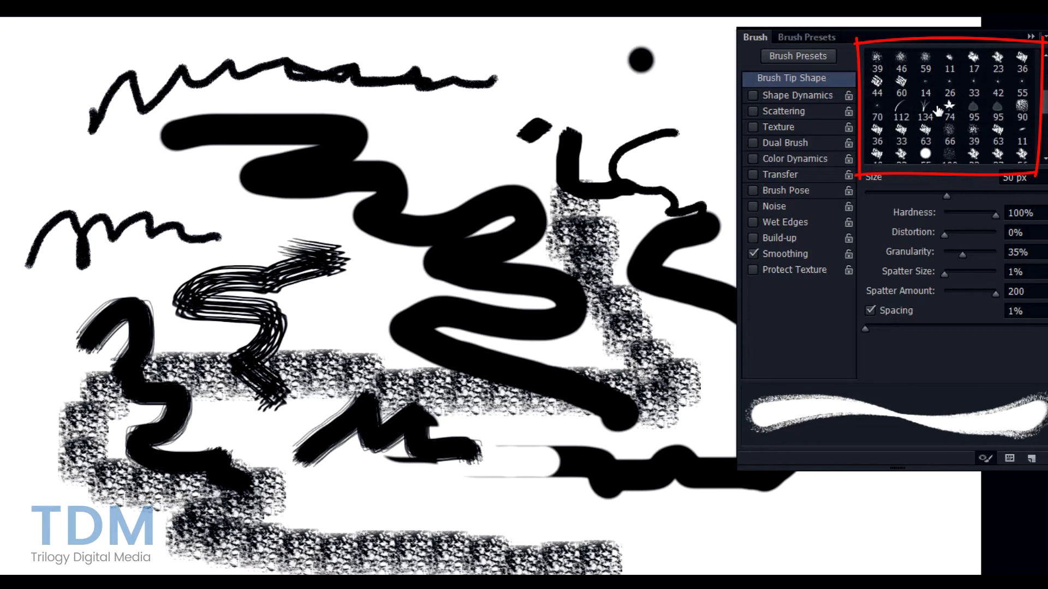
scroll(953, 115, down, 1)
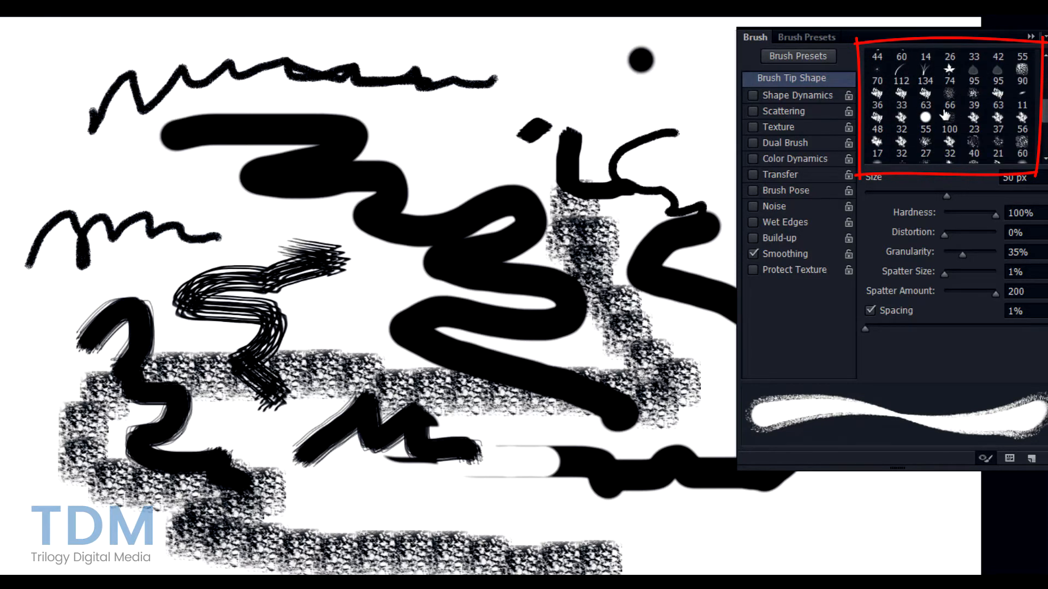
scroll(939, 116, up, 6)
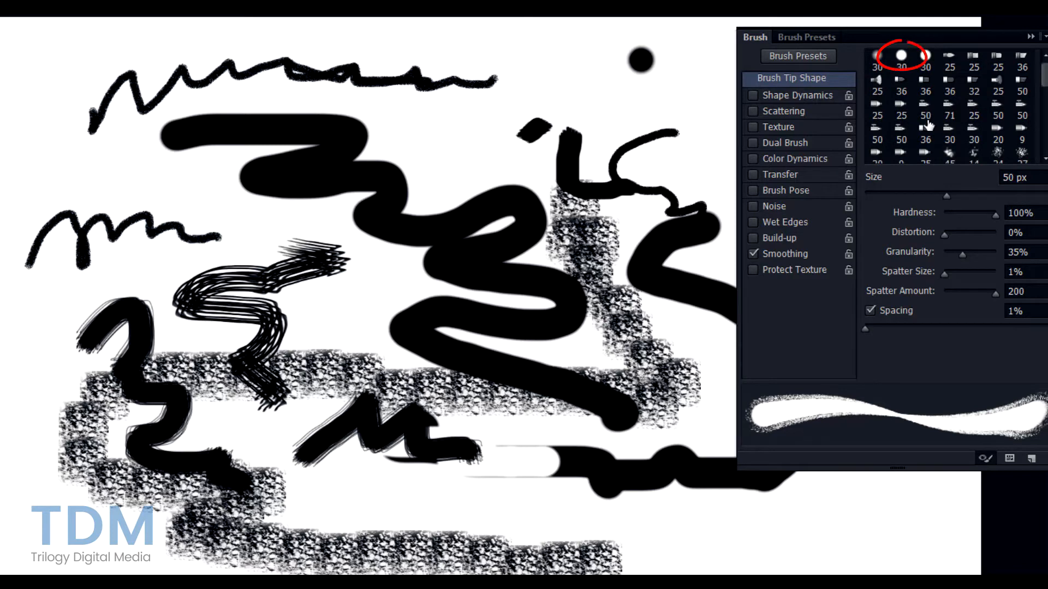
click(902, 58)
click(876, 62)
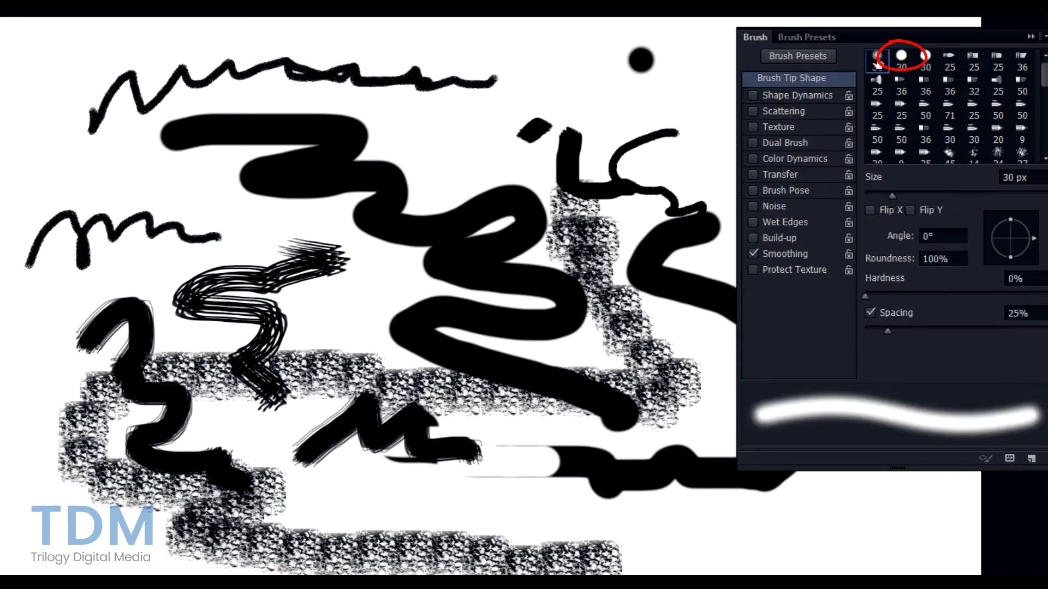
click(901, 58)
drag(575, 101, 702, 116)
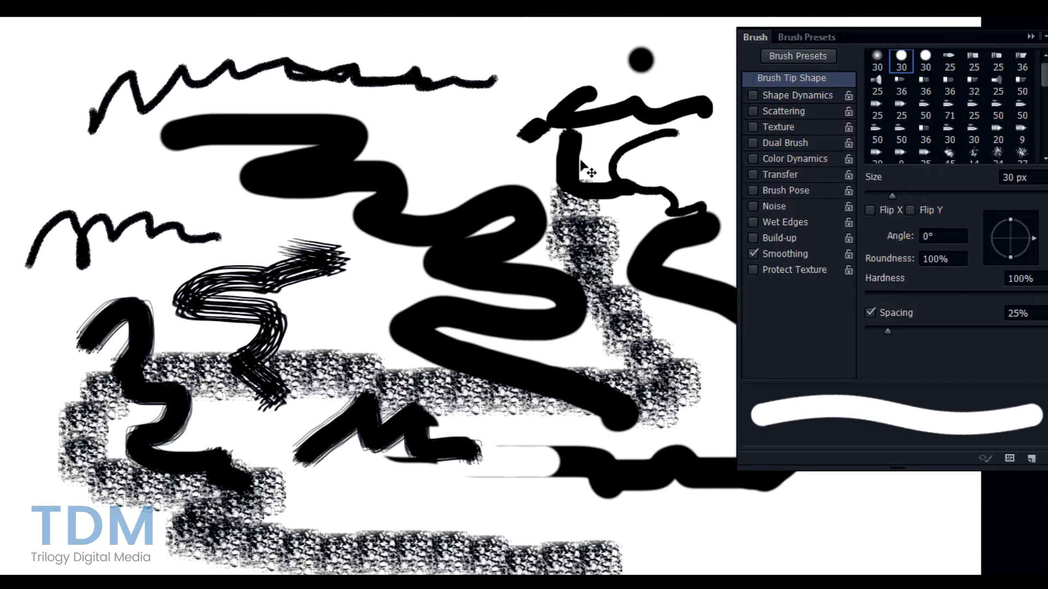
mouse_move(472, 128)
mouse_down()
mouse_move(451, 154)
mouse_move(507, 178)
mouse_up()
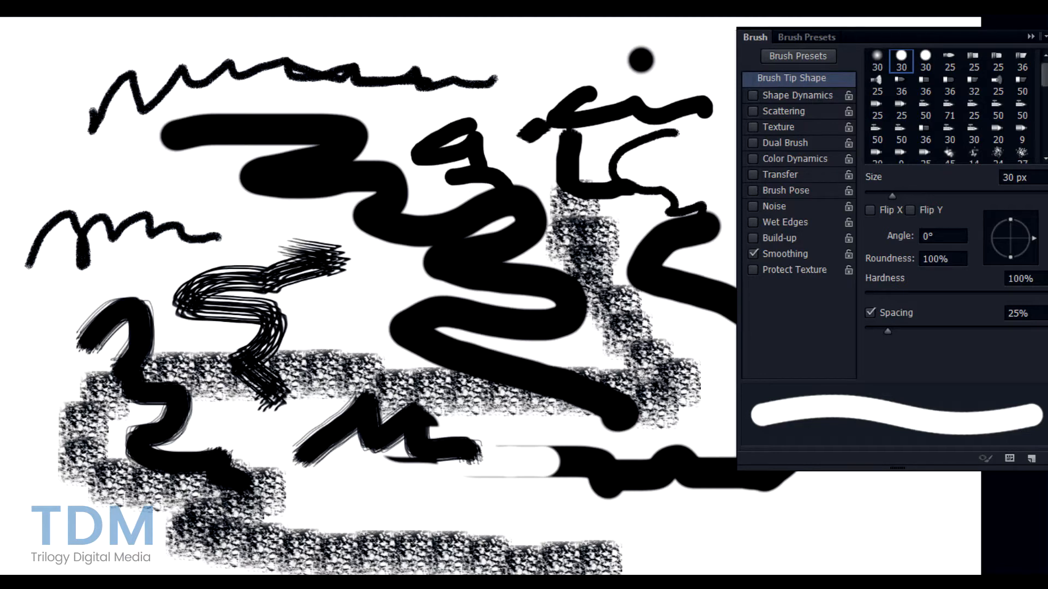
mouse_move(5, 203)
mouse_down()
mouse_move(12, 176)
mouse_move(95, 182)
mouse_move(264, 233)
mouse_up()
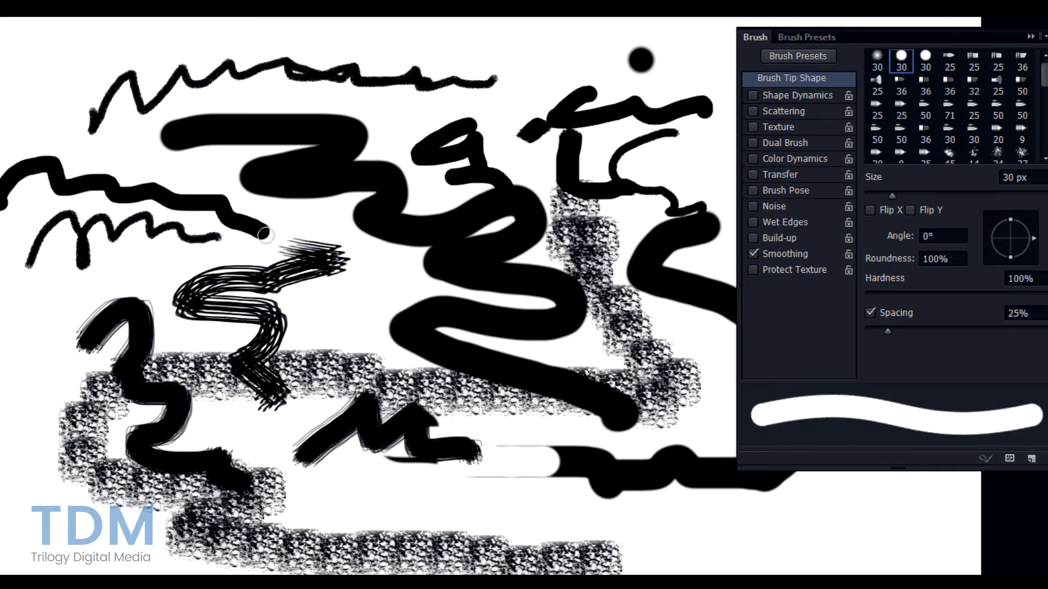
click(883, 61)
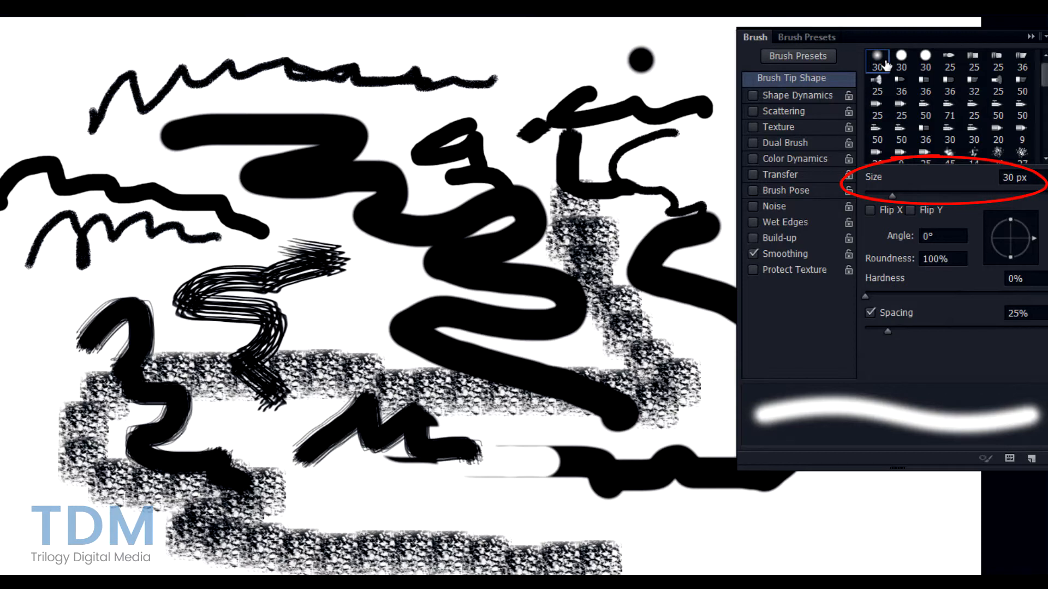
- Select the hard round 30 px tip and resize it between 15 and 45 px
click(898, 62)
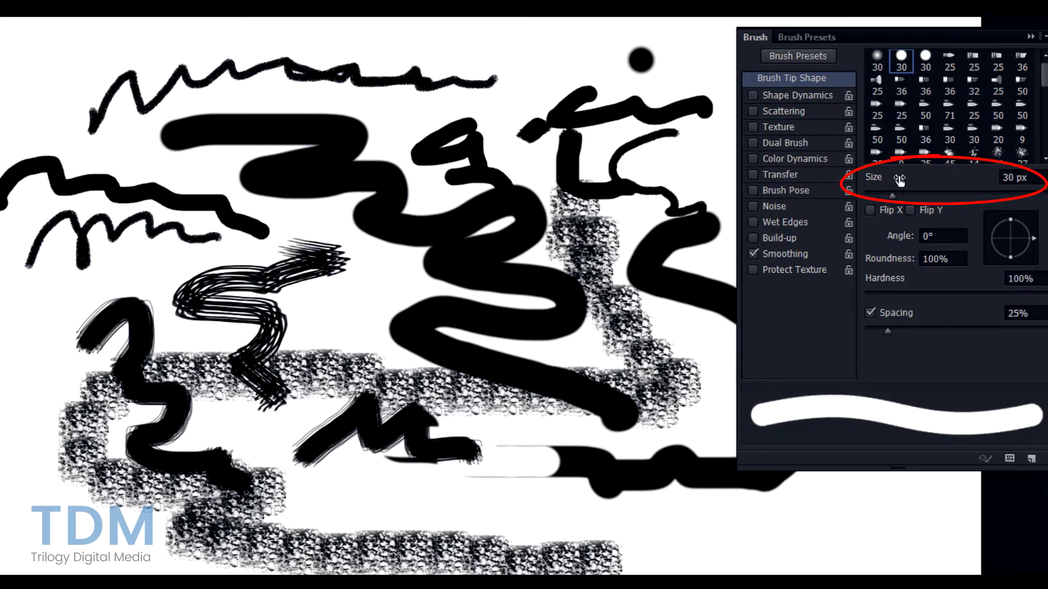
drag(892, 197, 900, 198)
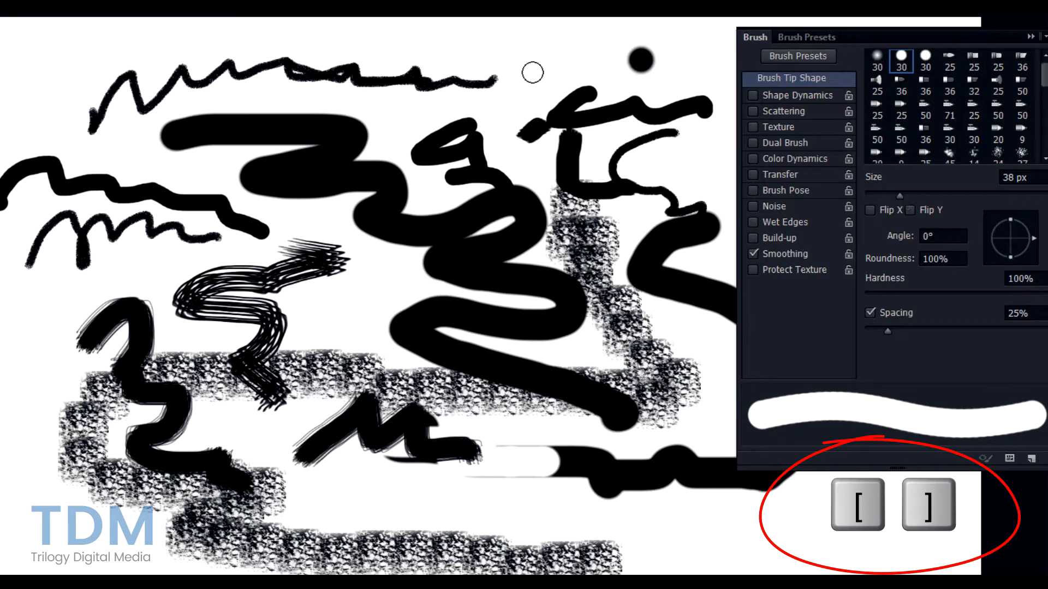
key(bracketleft)
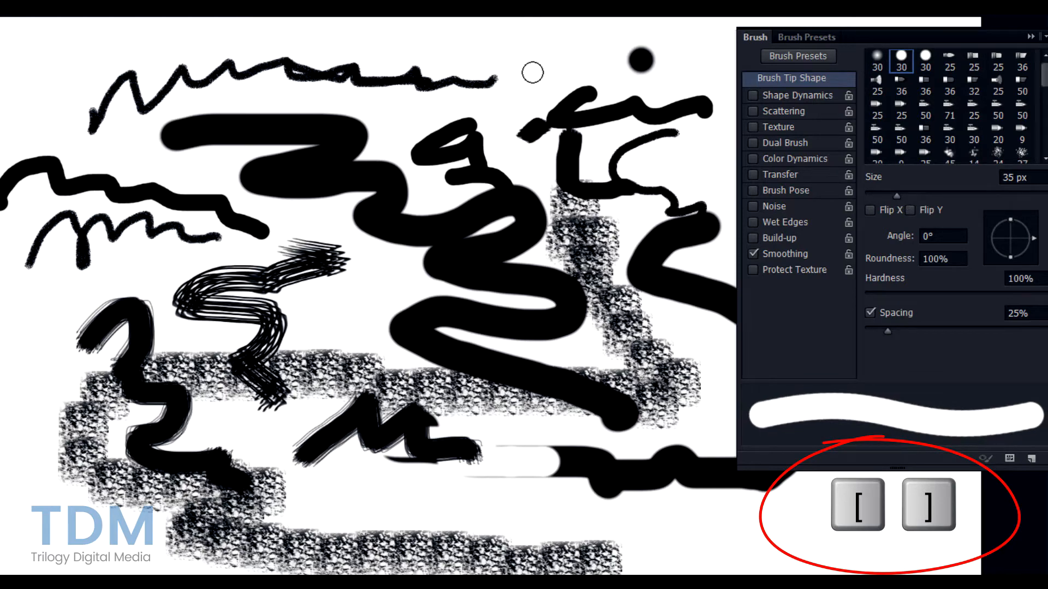
key(bracketleft)
key(bracketleft)
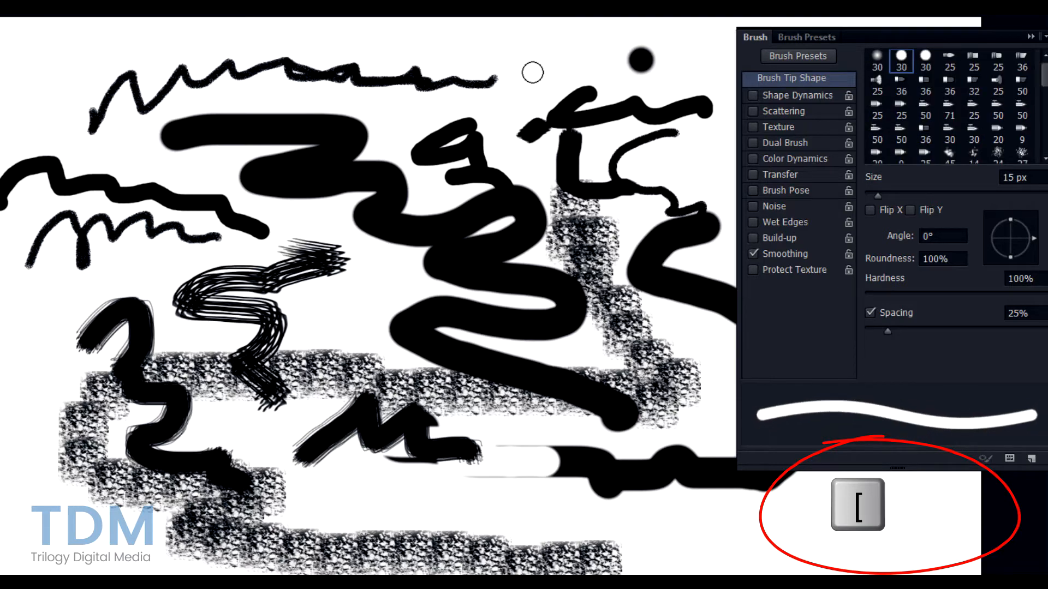
key(bracketright)
key(bracketright)
key(bracketright)
key(bracketright)
key(bracketright)
key(bracketright)
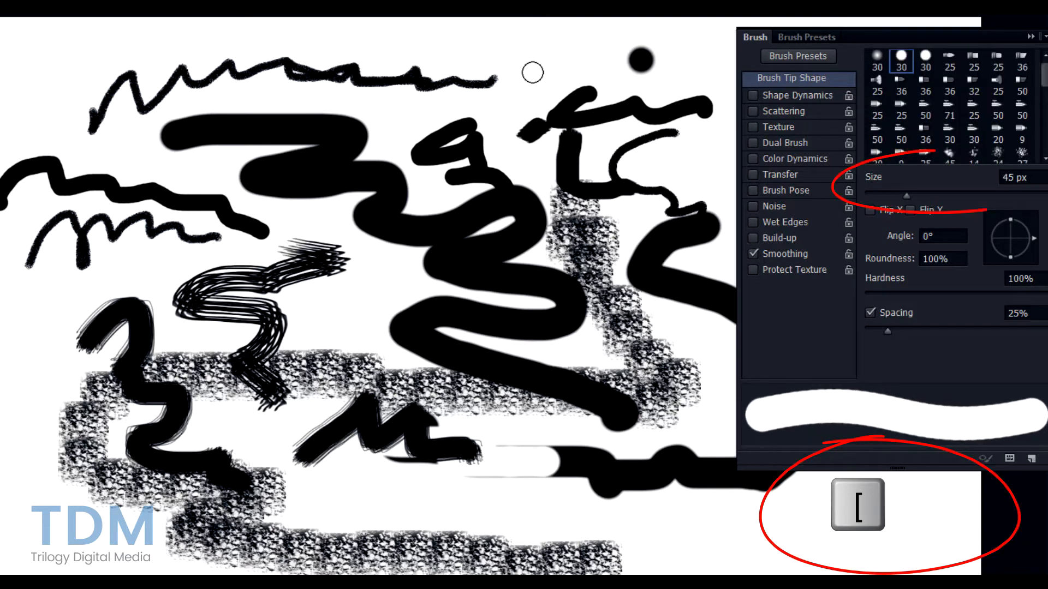
key(bracketright)
key(bracketleft)
key(bracketleft)
key(bracketleft)
key(bracketleft)
key(bracketleft)
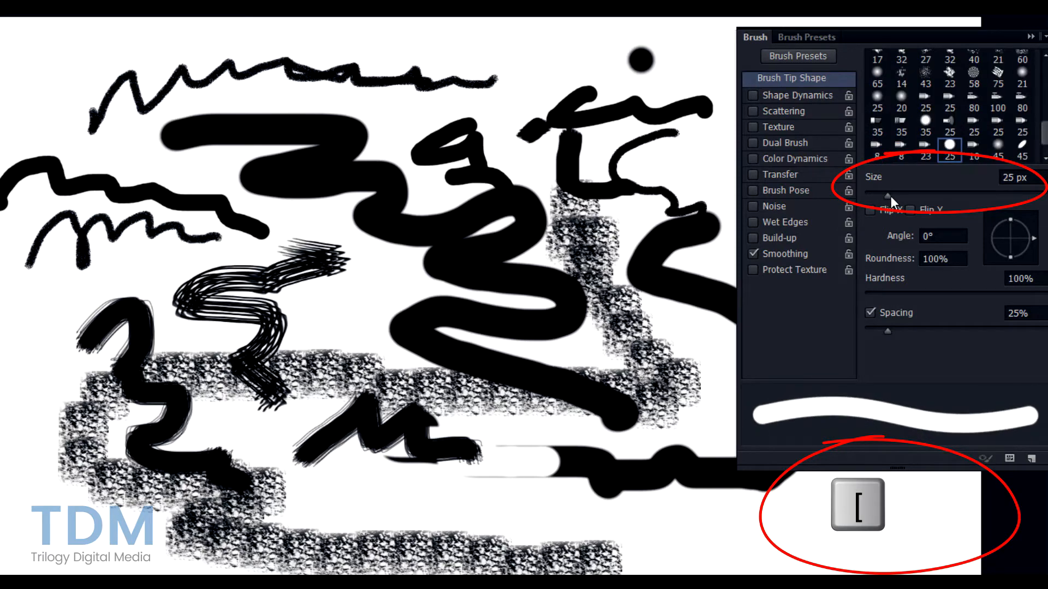
key(bracketleft)
key(bracketleft)
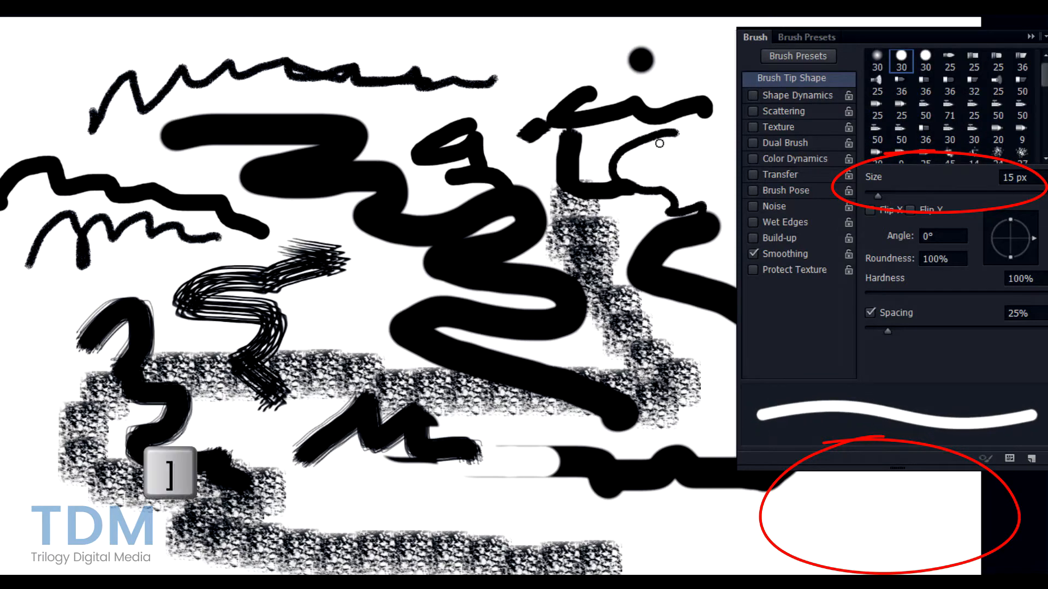
- Enlarge the brush past 60 px, paint a huge black stroke, then lower its hardness
key(bracketright)
key(bracketright)
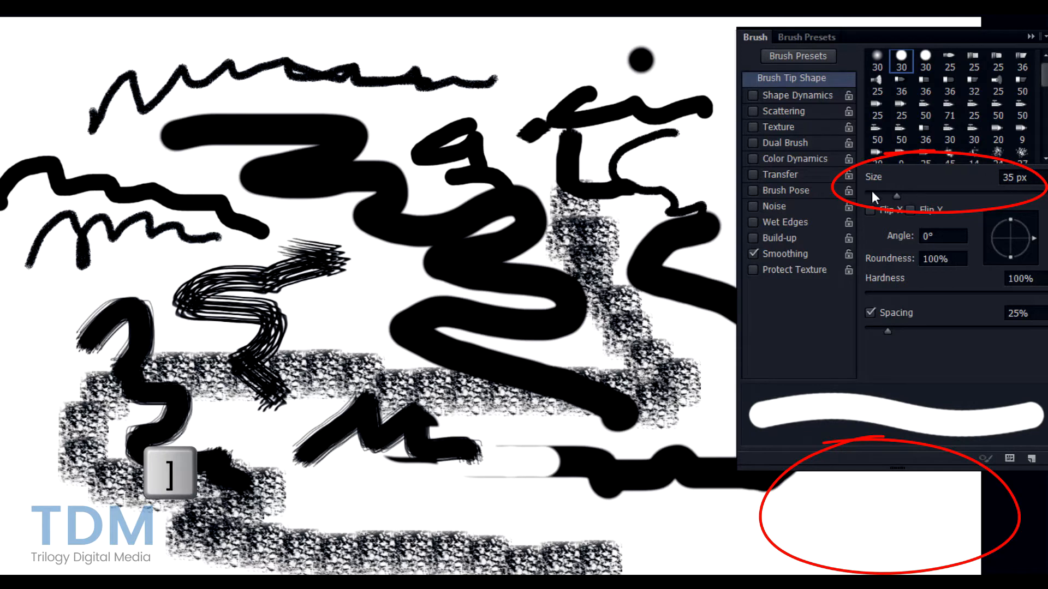
key(bracketright)
key(bracketright)
key(bracketright)
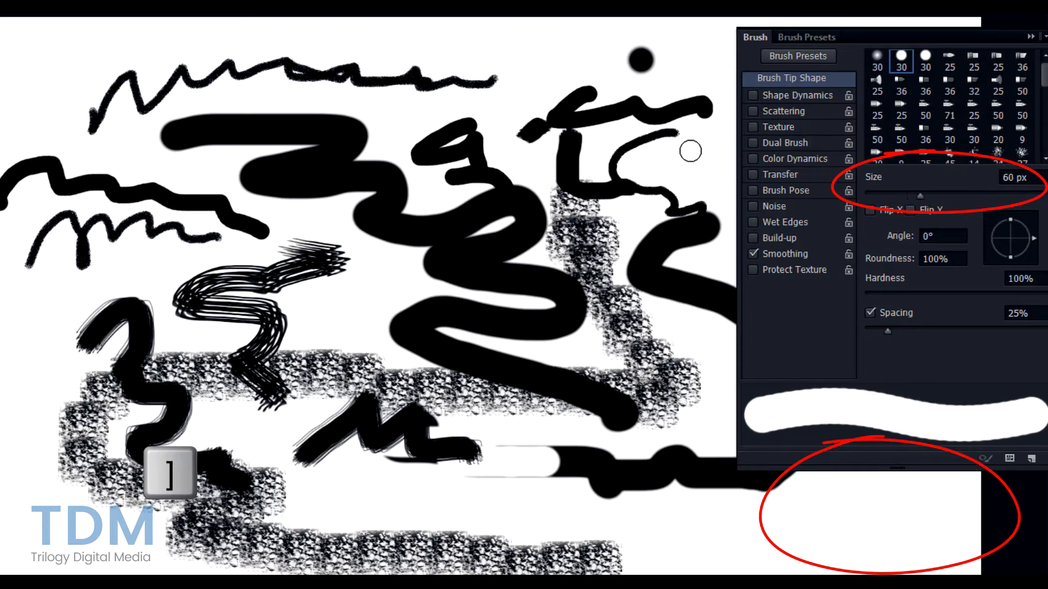
key(bracketright)
key(bracketright)
key(bracketright)
key(bracketright)
key(bracketright)
key(bracketright)
key(bracketright)
key(bracketright)
key(bracketright)
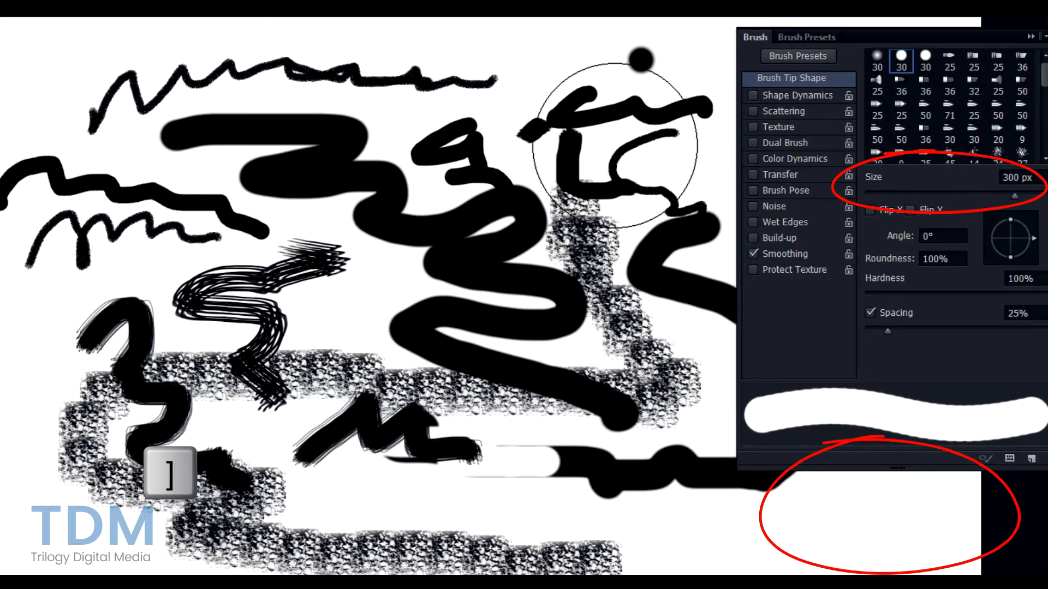
mouse_move(585, 137)
mouse_down()
mouse_move(465, 219)
mouse_move(282, 287)
mouse_move(221, 298)
mouse_move(121, 360)
mouse_move(269, 433)
mouse_up()
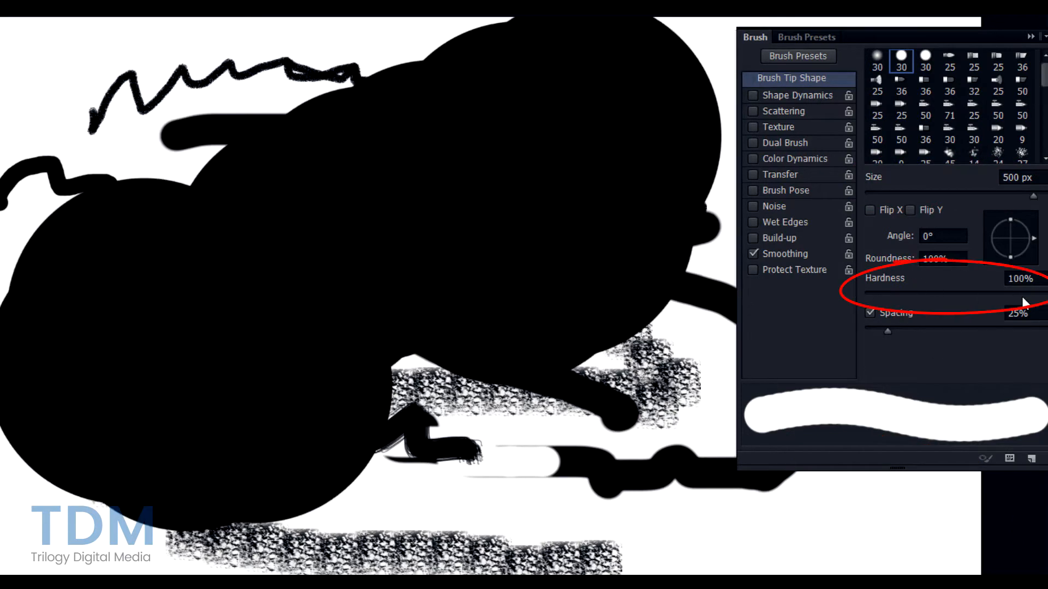
drag(1030, 298, 1001, 295)
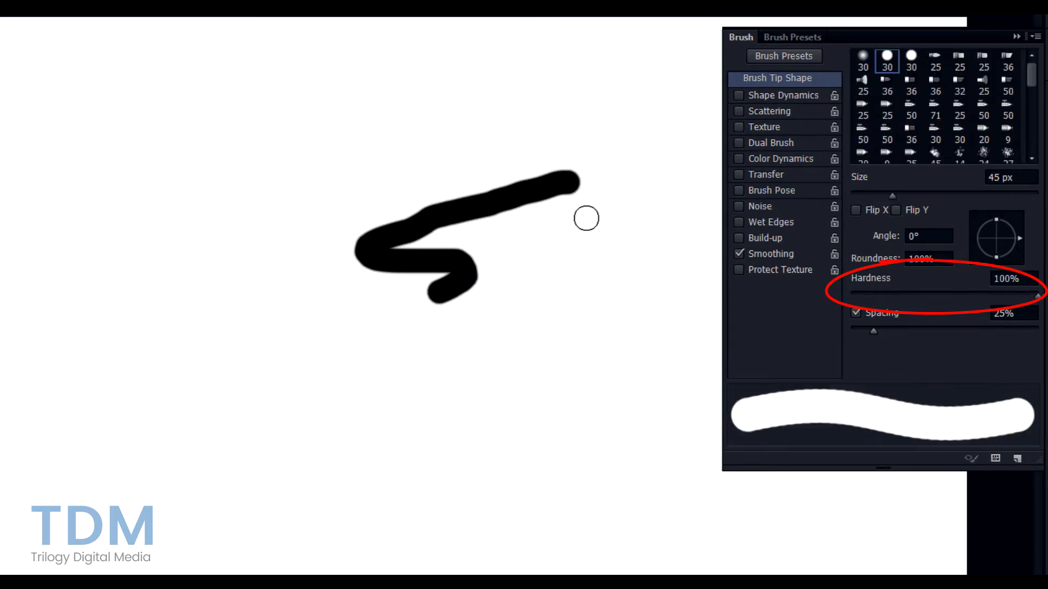
- Compare a hard-edged stroke with soft strokes at 0% hardness, then nudge hardness up slightly
mouse_move(584, 217)
mouse_down()
mouse_move(605, 290)
mouse_move(575, 357)
mouse_move(593, 358)
mouse_up()
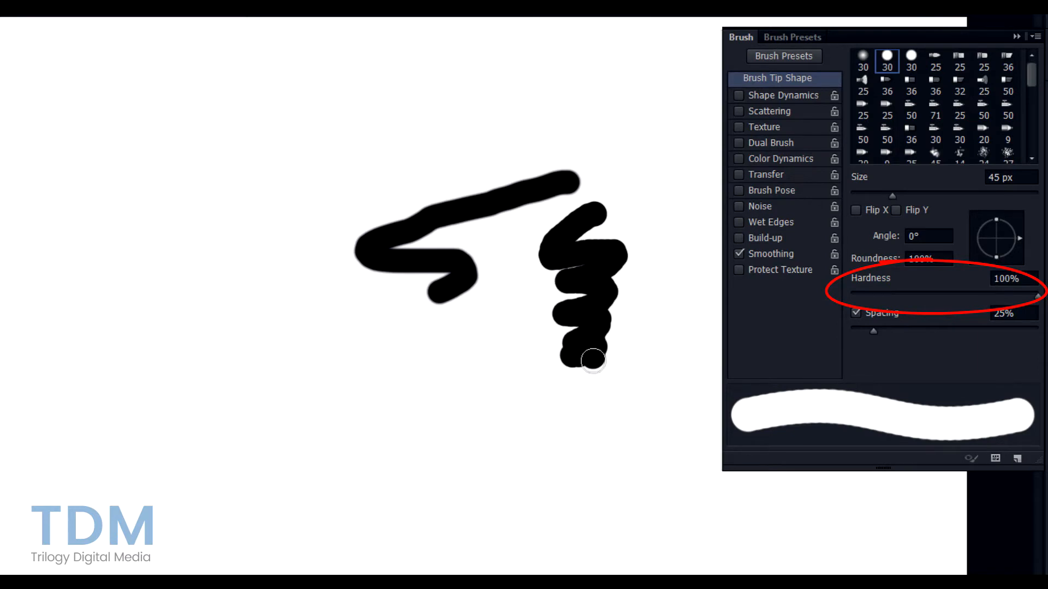
scroll(593, 353, up, 3)
drag(919, 294, 849, 295)
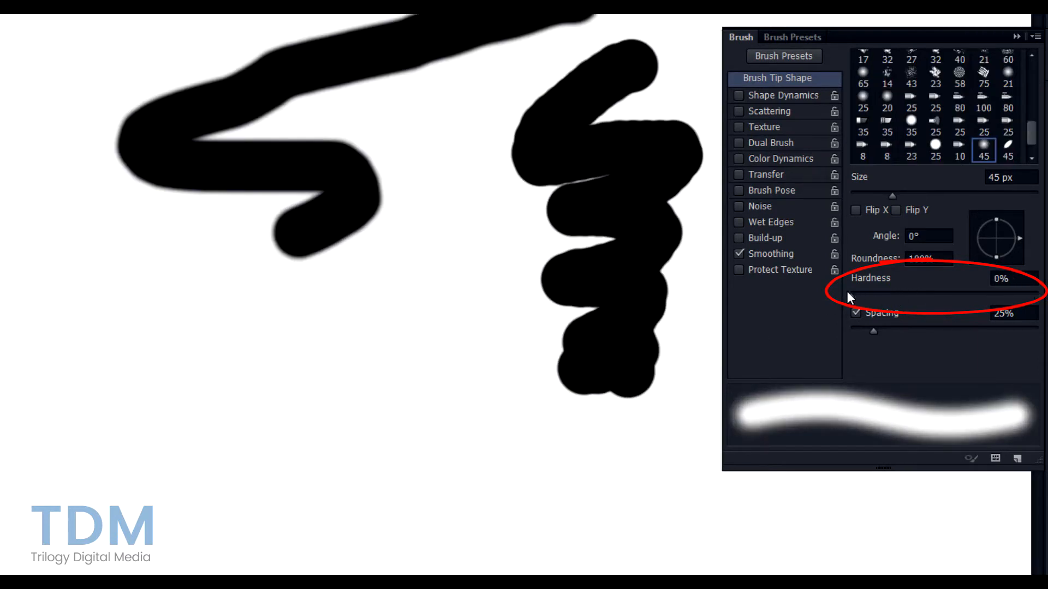
drag(423, 323, 385, 367)
mouse_move(460, 368)
mouse_down()
mouse_move(425, 398)
mouse_move(464, 447)
mouse_move(396, 494)
mouse_move(536, 516)
mouse_move(410, 519)
mouse_move(325, 439)
mouse_move(328, 383)
mouse_move(306, 340)
mouse_move(251, 330)
mouse_move(165, 376)
mouse_move(170, 311)
mouse_move(325, 310)
mouse_move(437, 246)
mouse_move(504, 362)
mouse_move(533, 449)
mouse_move(582, 463)
mouse_move(612, 500)
mouse_move(659, 502)
mouse_move(725, 532)
mouse_move(834, 537)
mouse_move(747, 552)
mouse_move(402, 468)
mouse_move(270, 454)
mouse_move(152, 477)
mouse_up()
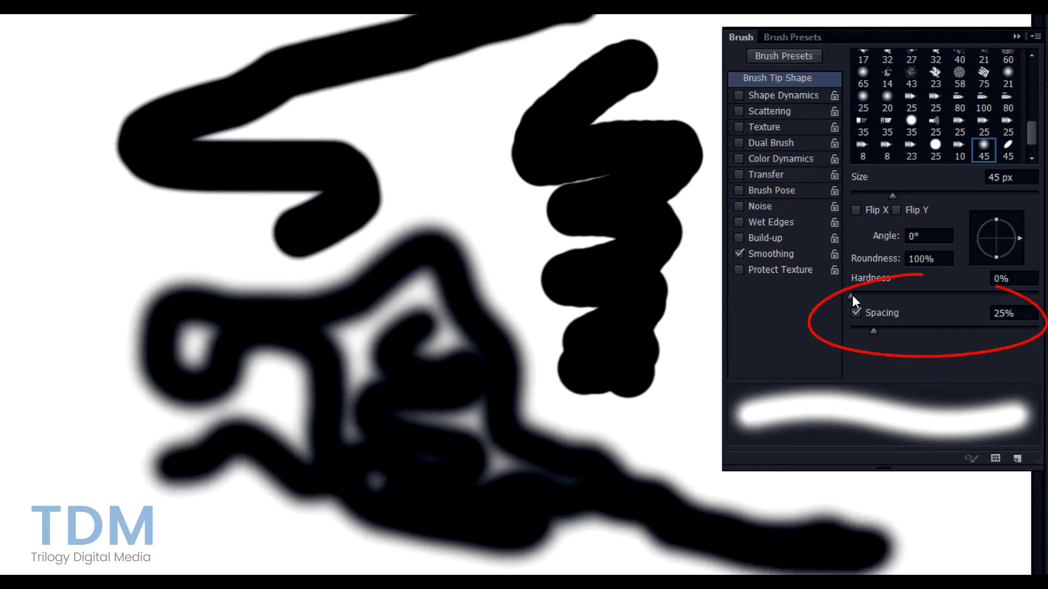
mouse_move(853, 295)
mouse_down()
mouse_move(879, 297)
mouse_move(879, 329)
mouse_move(911, 340)
mouse_up()
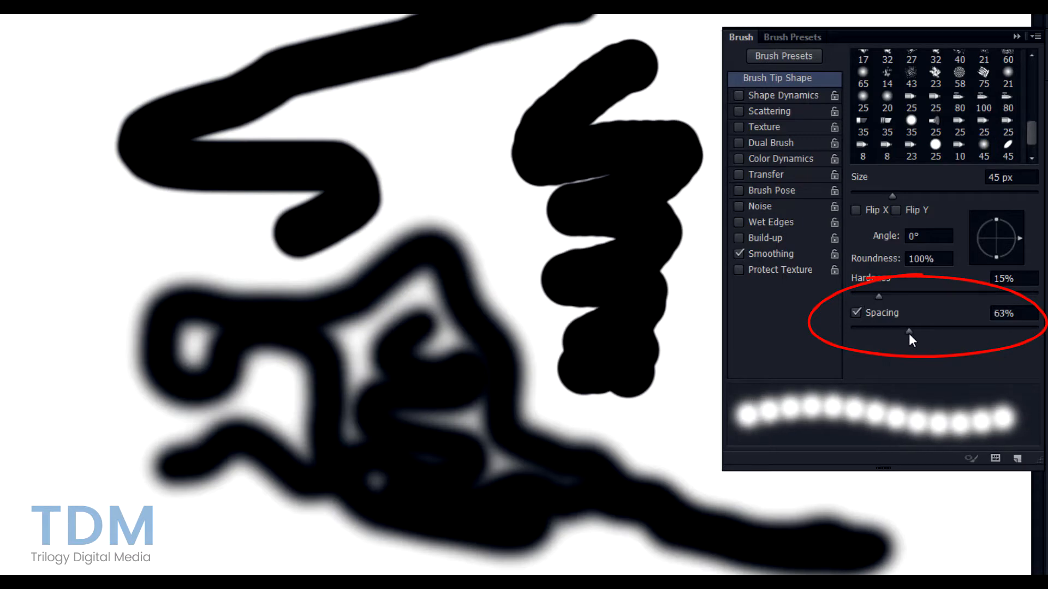
- Raise brush spacing to 113%, paint dotted test strokes, then undo them
drag(909, 333, 951, 330)
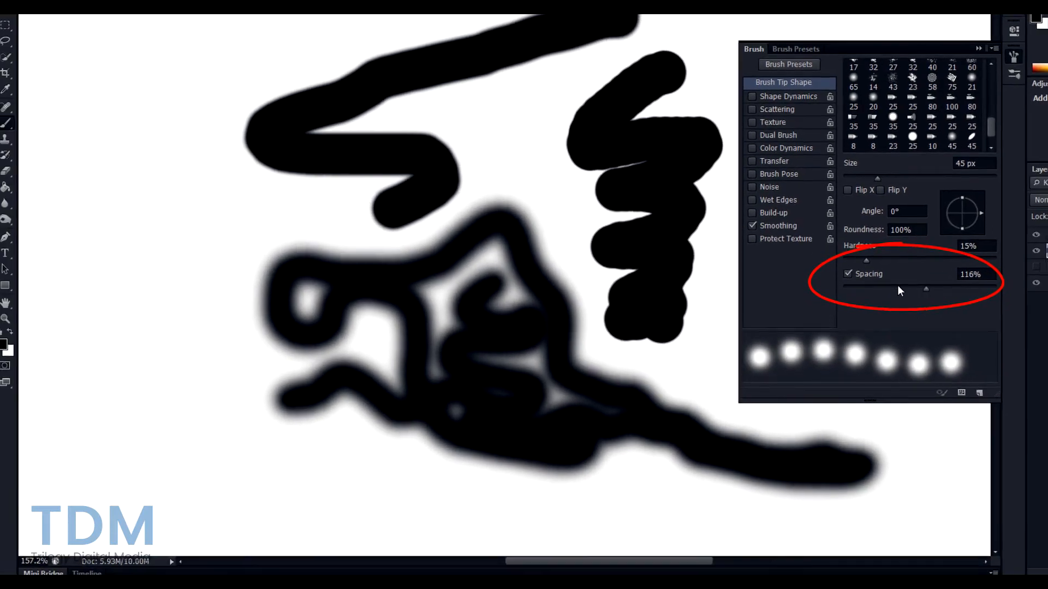
mouse_move(124, 101)
mouse_down()
mouse_move(142, 308)
mouse_move(97, 380)
mouse_up()
mouse_move(167, 427)
mouse_down()
mouse_move(204, 462)
mouse_move(509, 521)
mouse_move(892, 507)
mouse_move(918, 447)
mouse_move(696, 376)
mouse_move(588, 300)
mouse_move(489, 129)
mouse_up()
mouse_move(188, 56)
mouse_down()
mouse_move(369, 42)
mouse_move(369, 52)
mouse_up()
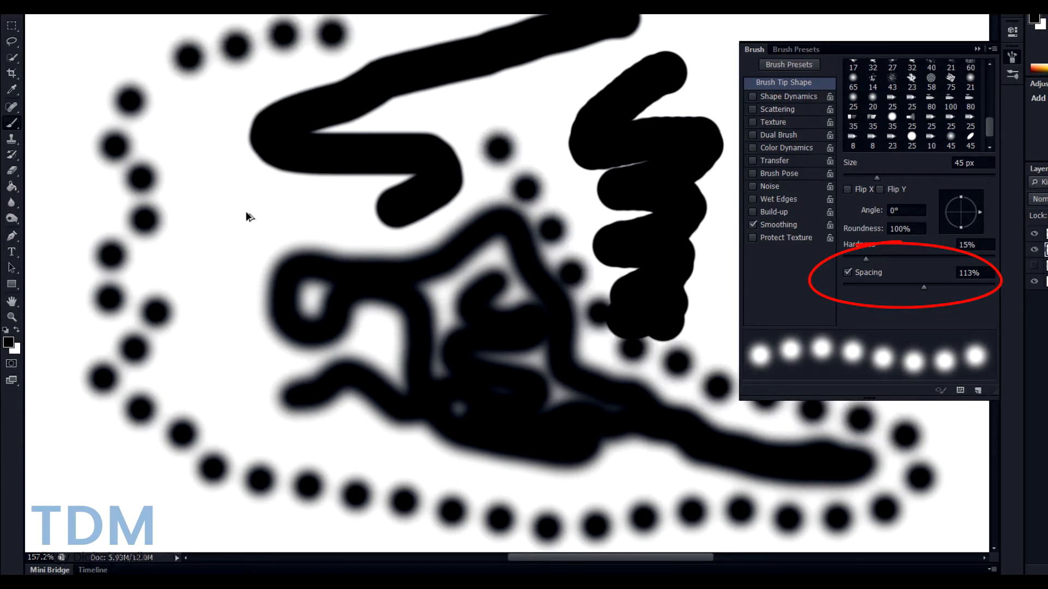
key(ctrl+z)
key(ctrl+z)
key(ctrl+z)
key(ctrl+z)
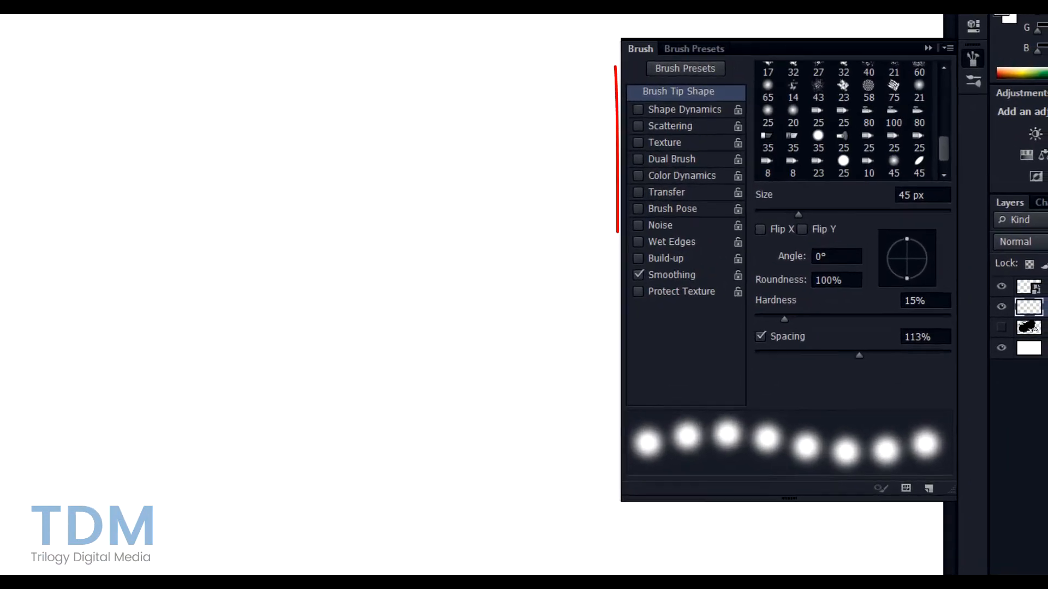
- Lower brush spacing to 61% and turn Shape Dynamics on, then back off
click(778, 385)
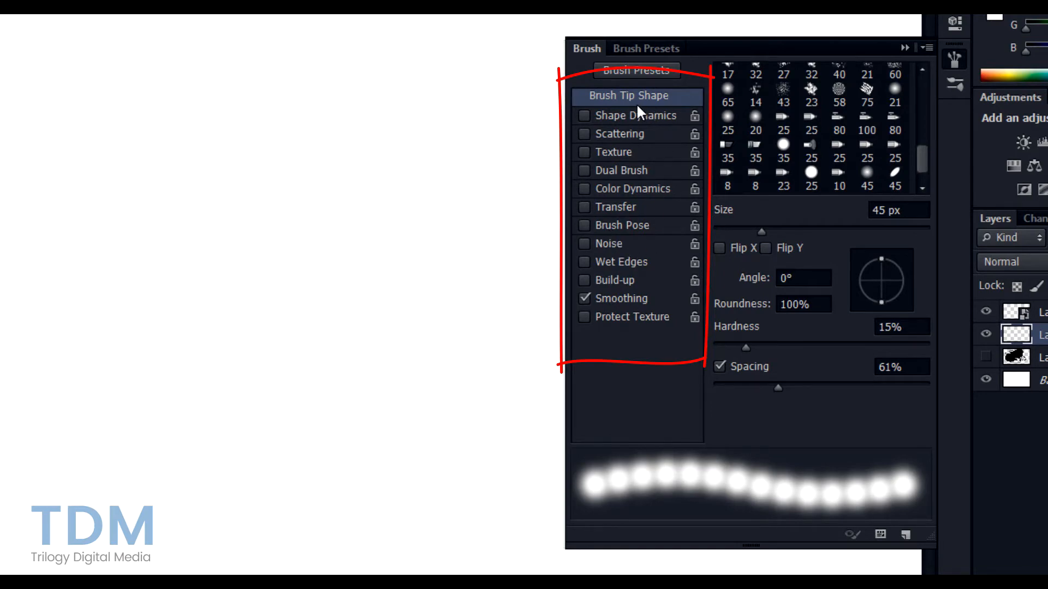
click(602, 115)
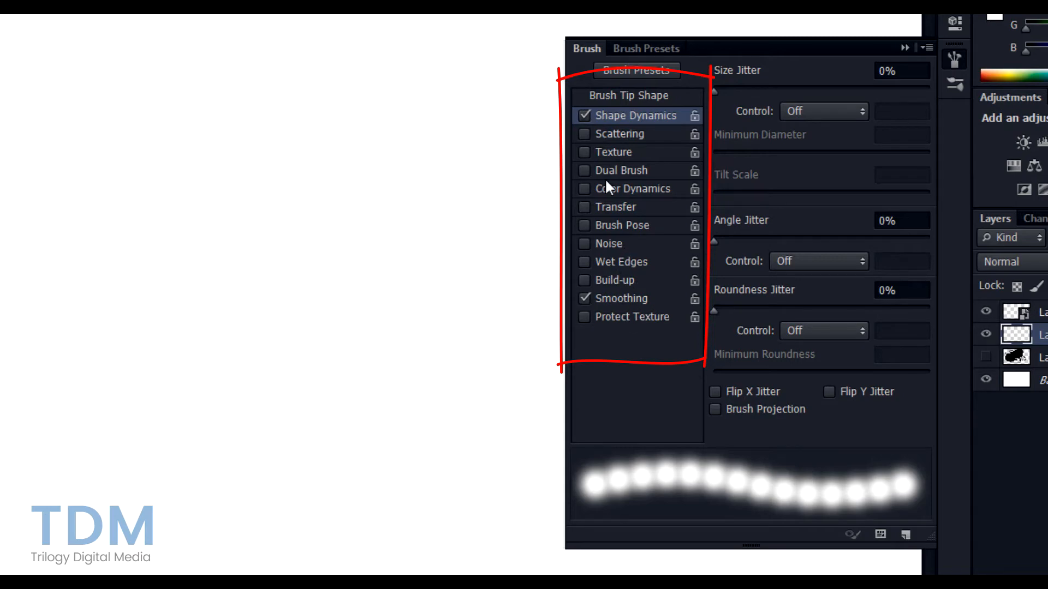
click(585, 116)
click(602, 96)
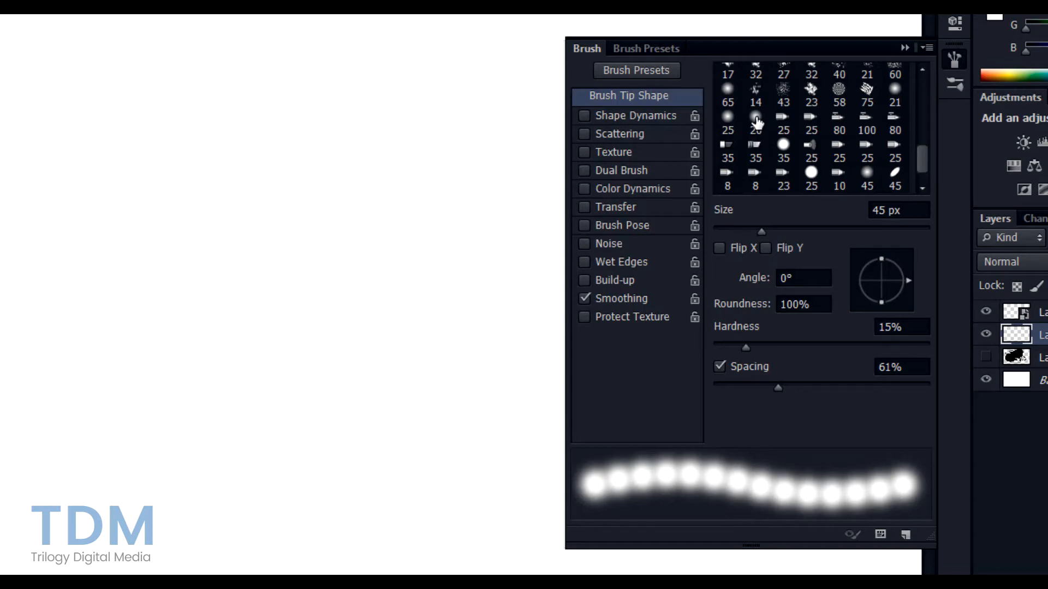
- Switch back and forth between the Brush settings and Brush Presets lists
click(655, 48)
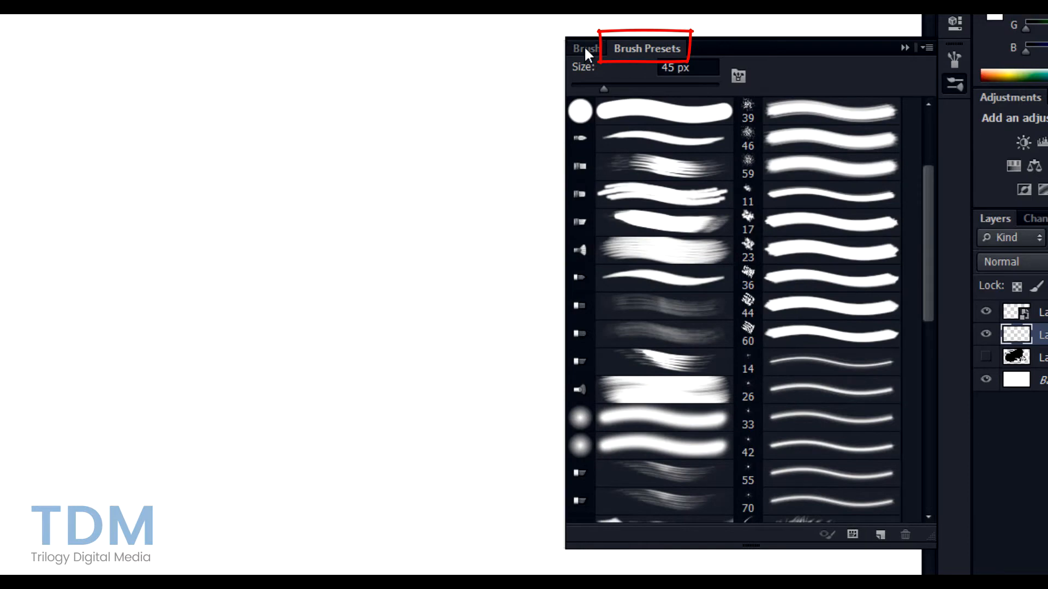
click(585, 49)
click(633, 48)
click(590, 48)
click(639, 49)
click(959, 59)
click(959, 79)
click(955, 63)
click(958, 78)
click(955, 56)
click(958, 81)
- Try the 46 px and fourth brush presets and look through the presets options menu
click(679, 145)
click(683, 203)
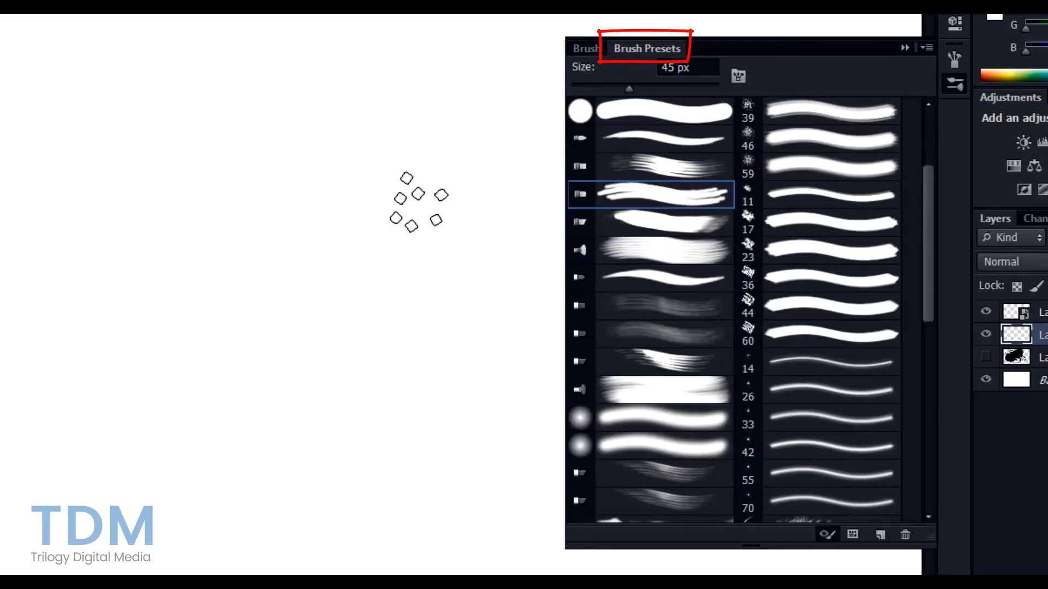
scroll(658, 266, down, 5)
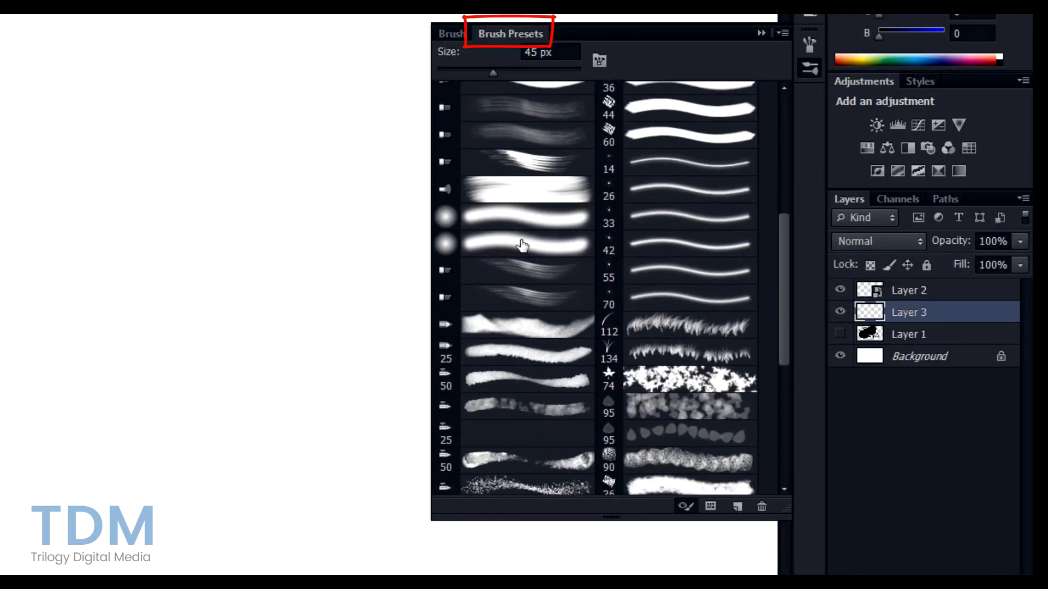
scroll(522, 246, up, 4)
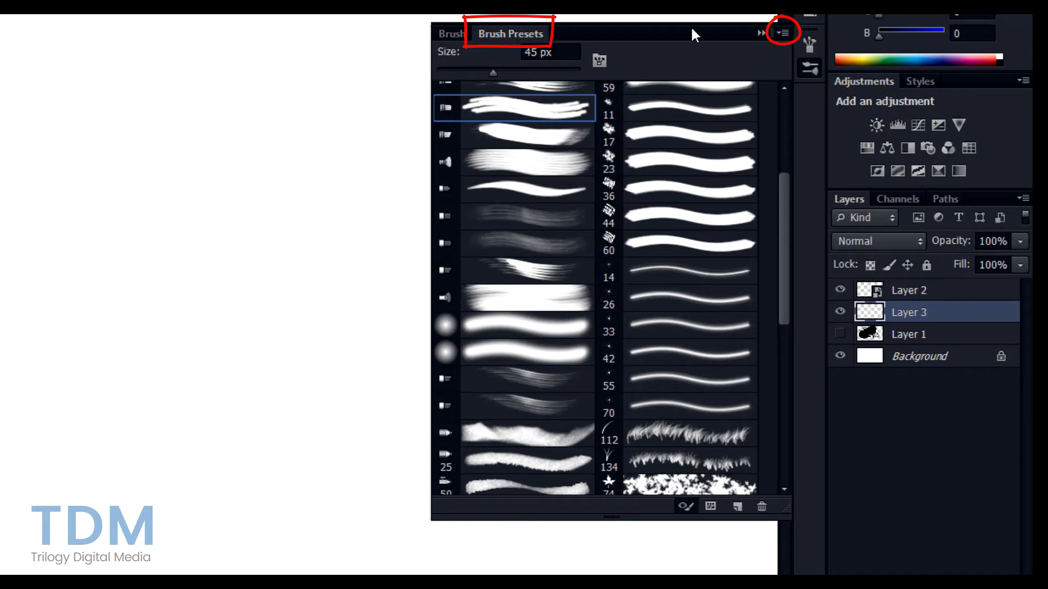
click(780, 35)
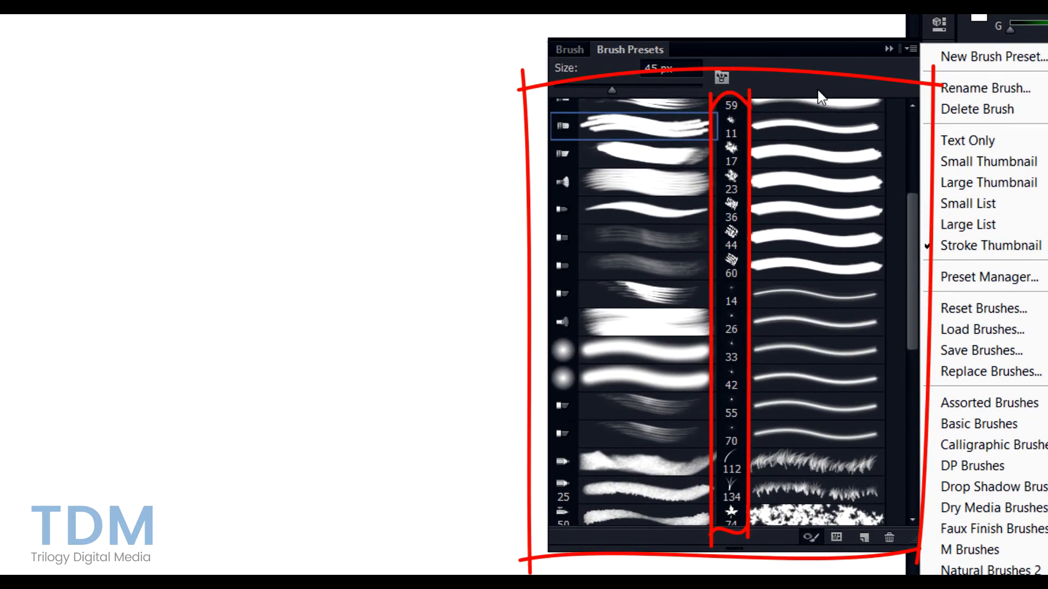
click(811, 74)
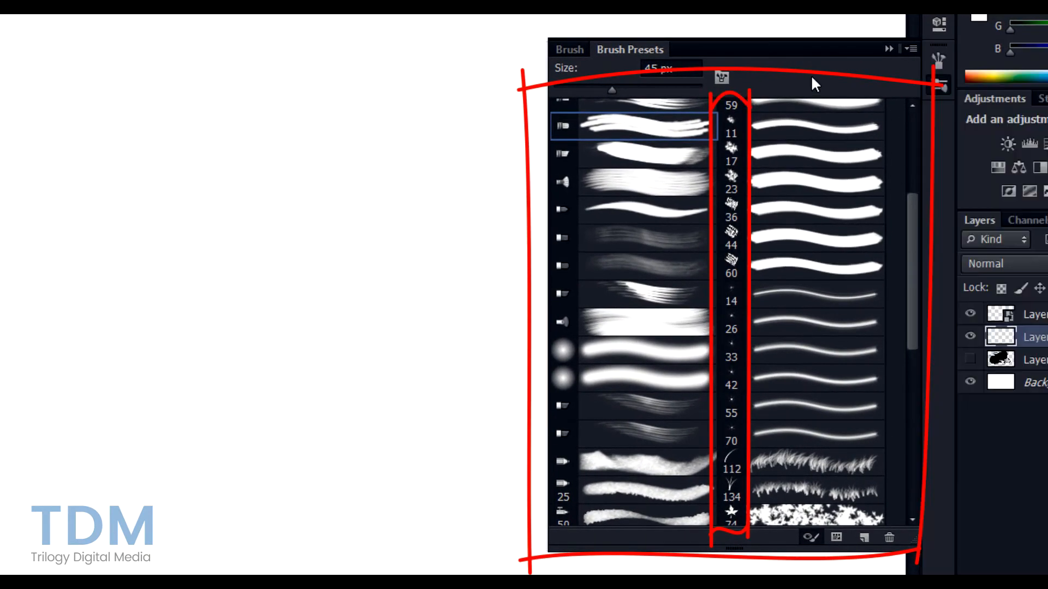
- Try the 17 px, 95 px scattered leaves and 134 px grass presets, ending on the 95 px leaf brush
click(730, 160)
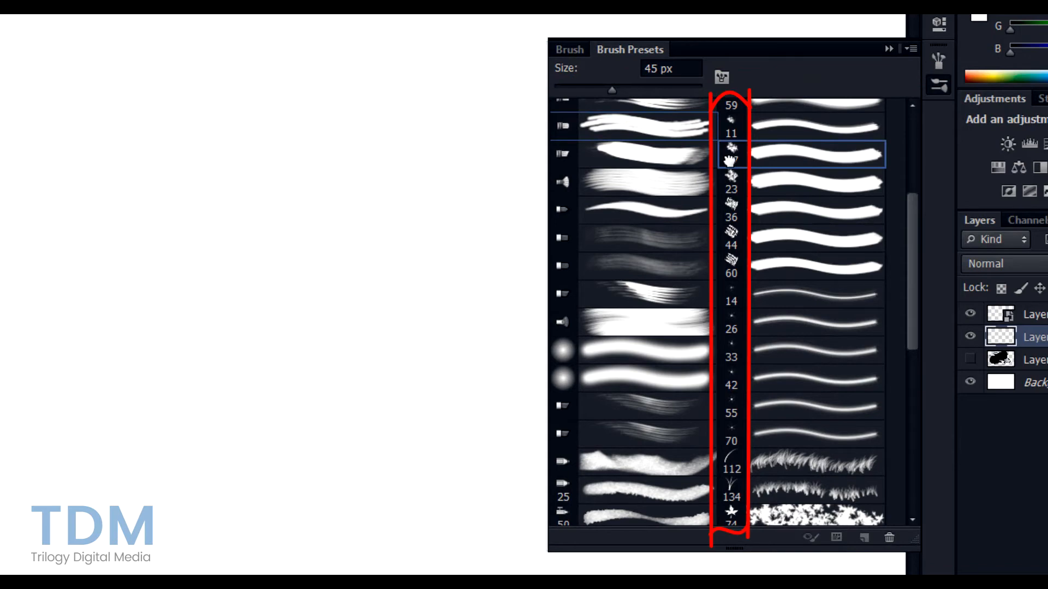
scroll(760, 354, down, 5)
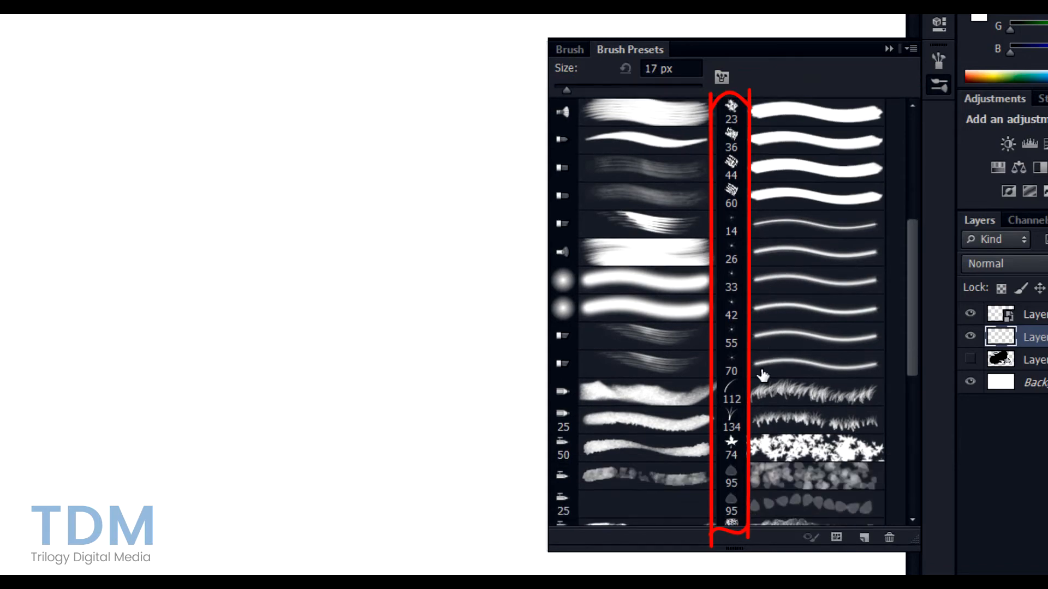
click(738, 421)
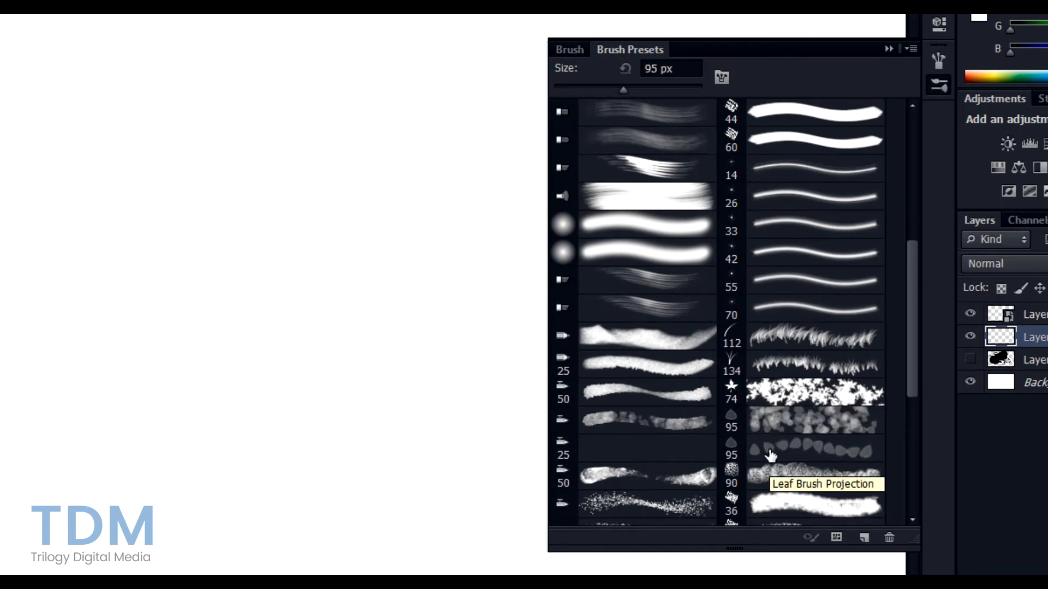
scroll(771, 456, up, 3)
click(768, 443)
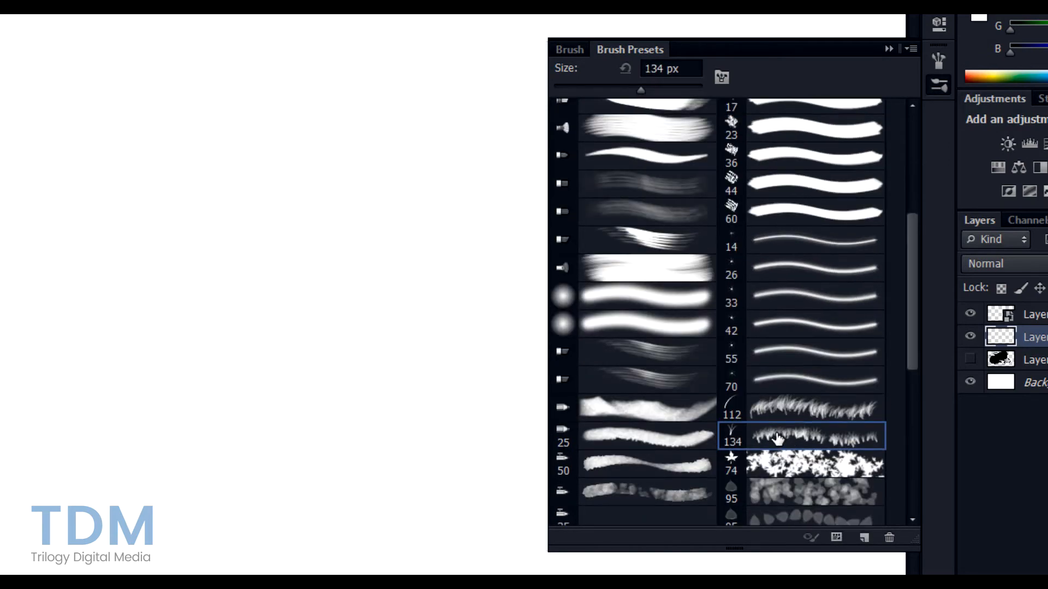
scroll(778, 438, down, 5)
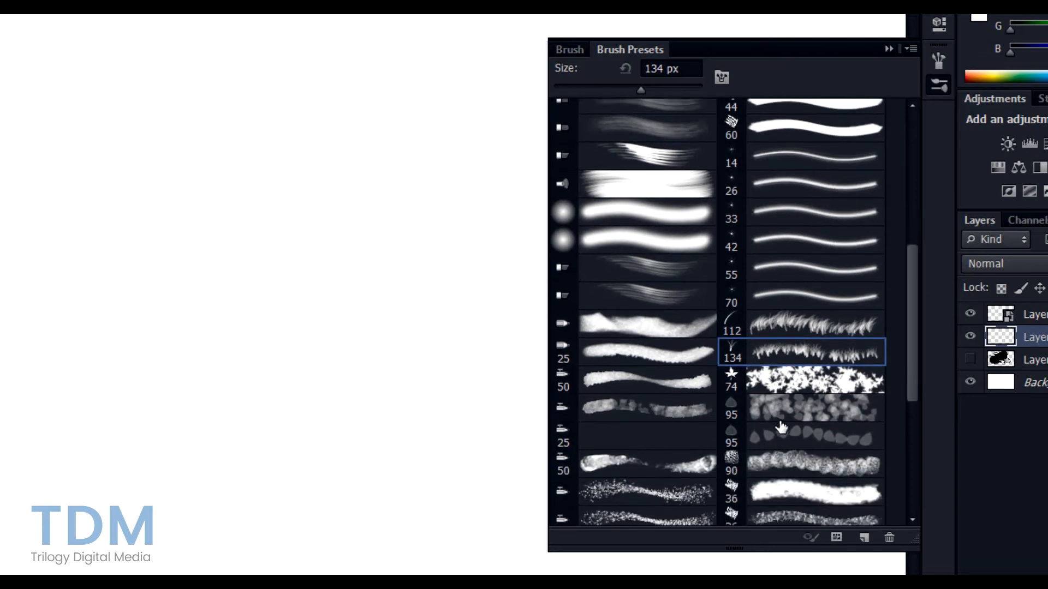
scroll(778, 427, down, 2)
scroll(779, 374, up, 1)
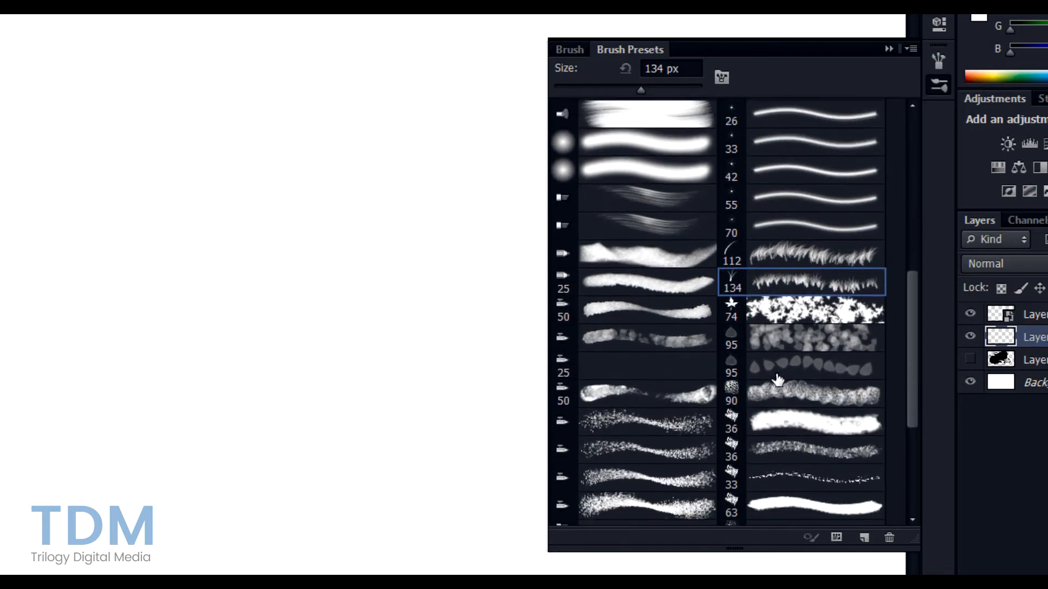
click(779, 371)
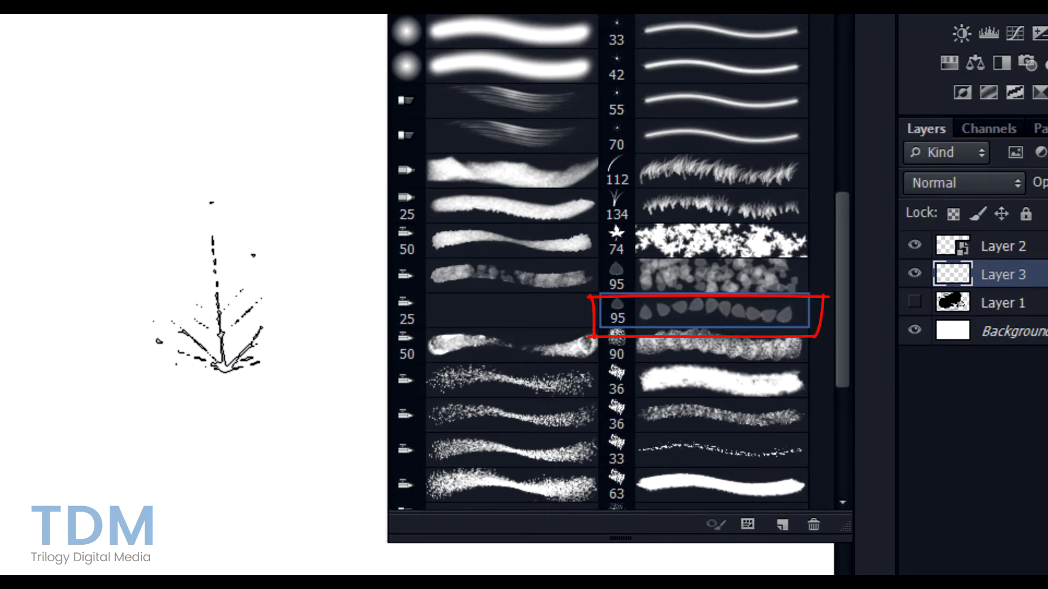
- Select the lower 95 px leaf brush and stamp a row of five leaves across the top
click(701, 277)
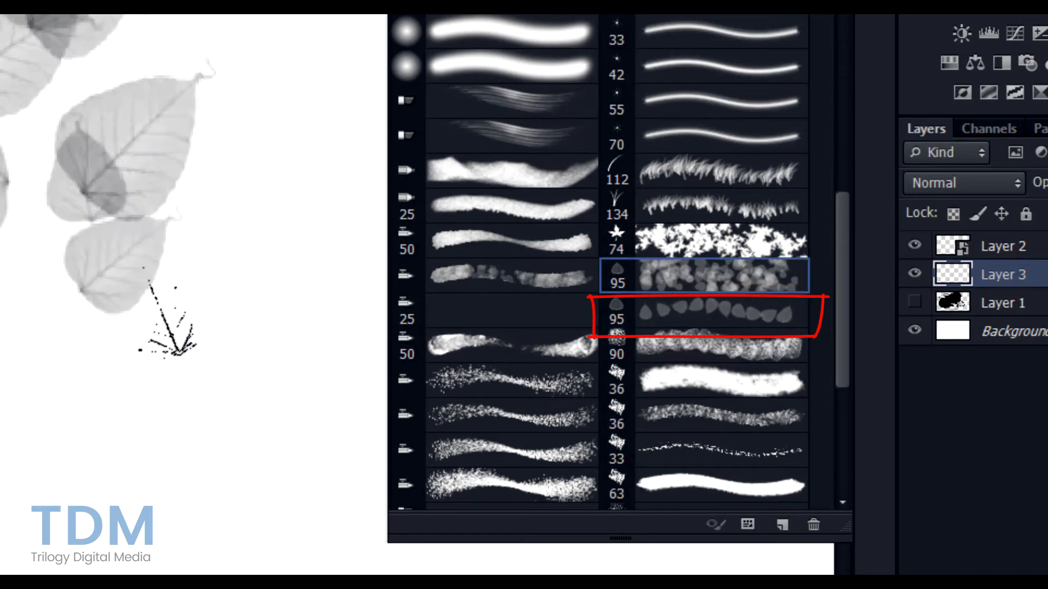
click(688, 314)
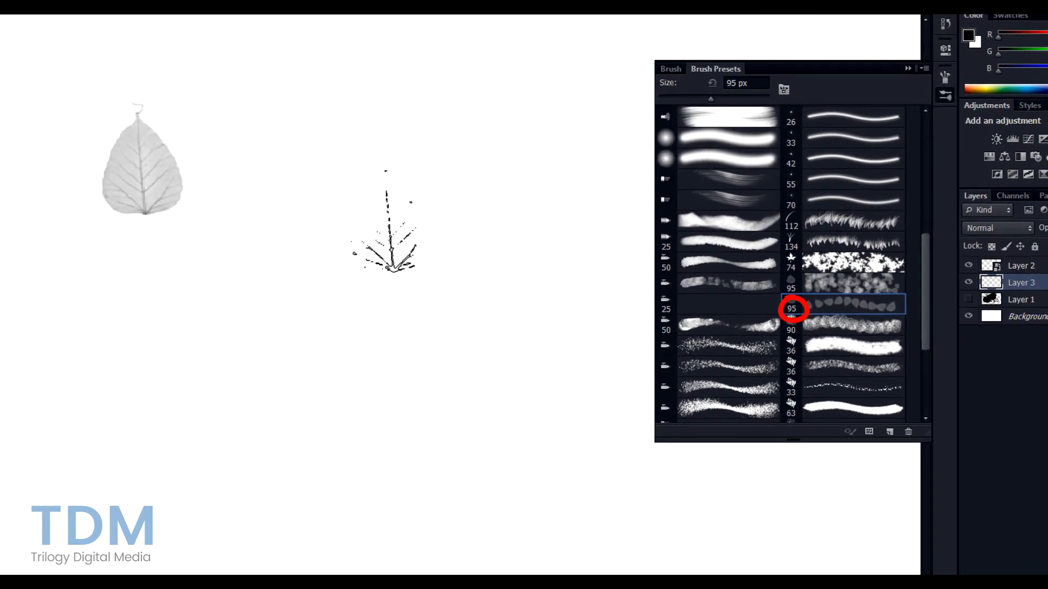
click(241, 149)
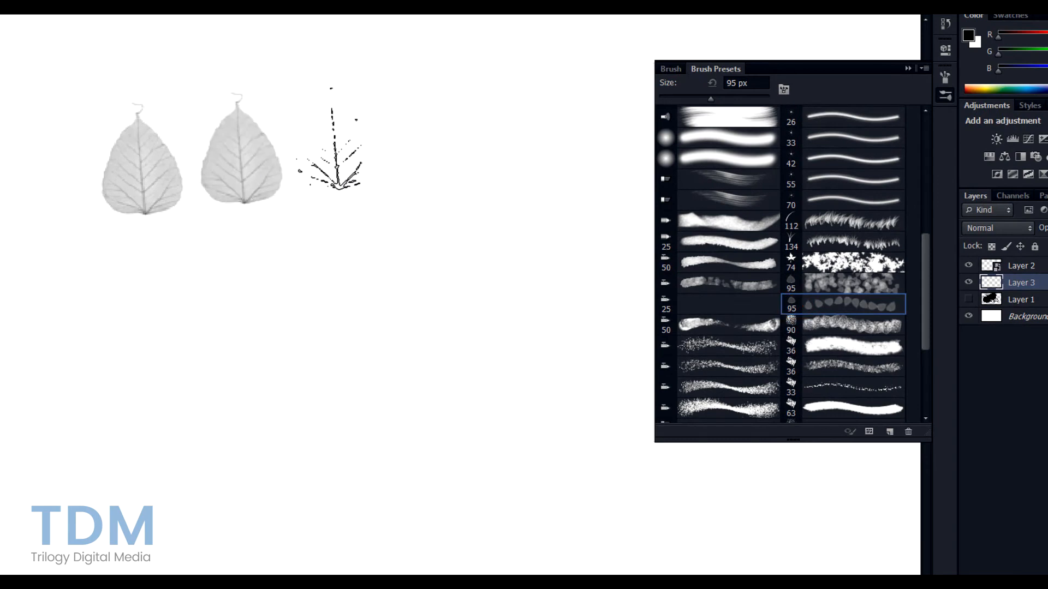
click(336, 134)
click(405, 132)
click(497, 120)
click(561, 112)
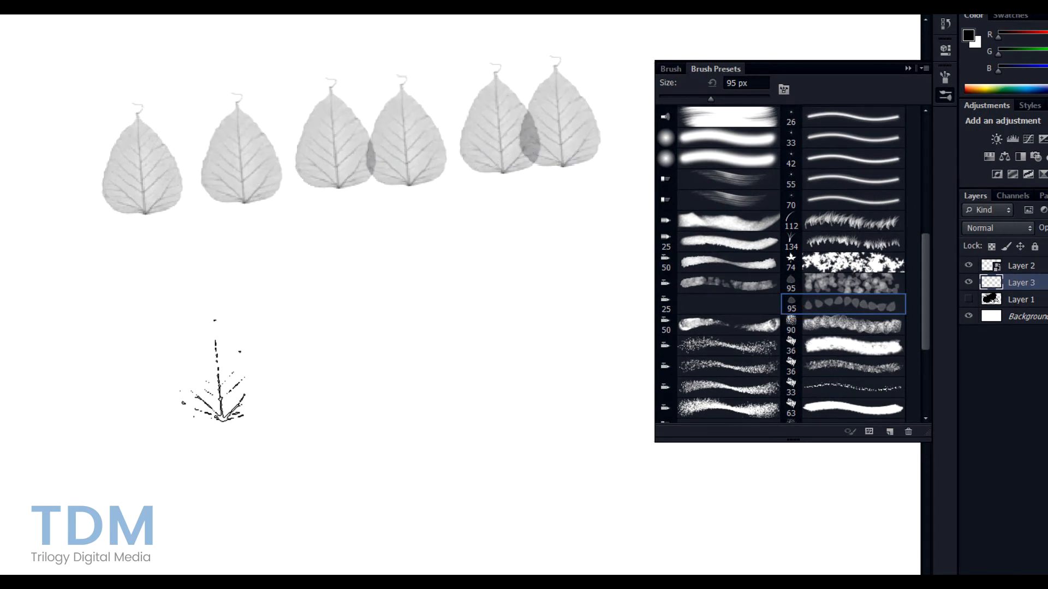
- Enlarge the leaf brush through 150 and 300 to 500 px and stamp a giant grey leaf
key(bracketright)
key(bracketright)
key(bracketright)
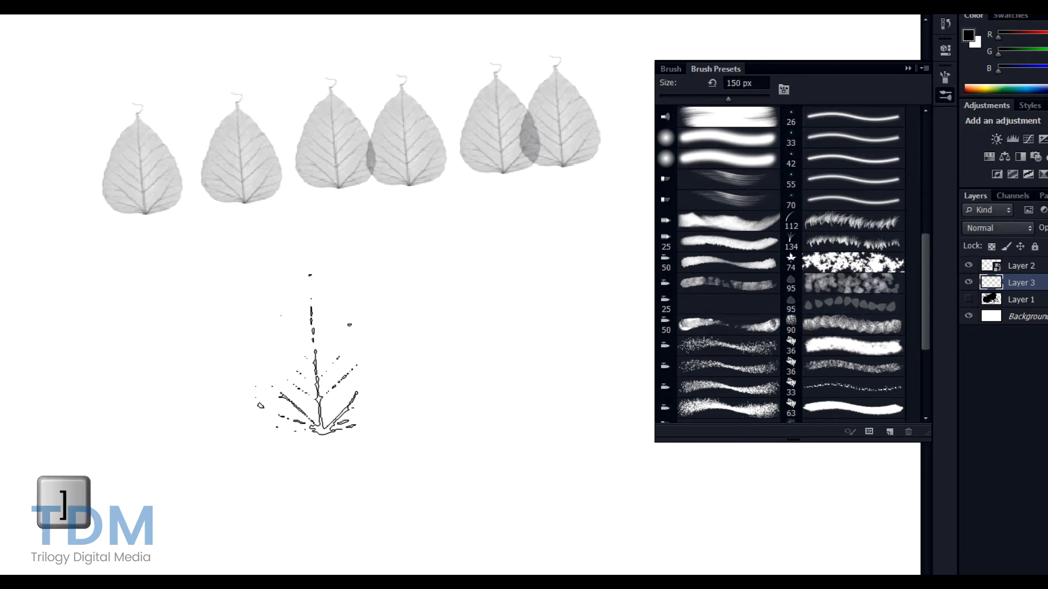
key(bracketright)
key(bracketright)
key(bracketright)
key(bracketright)
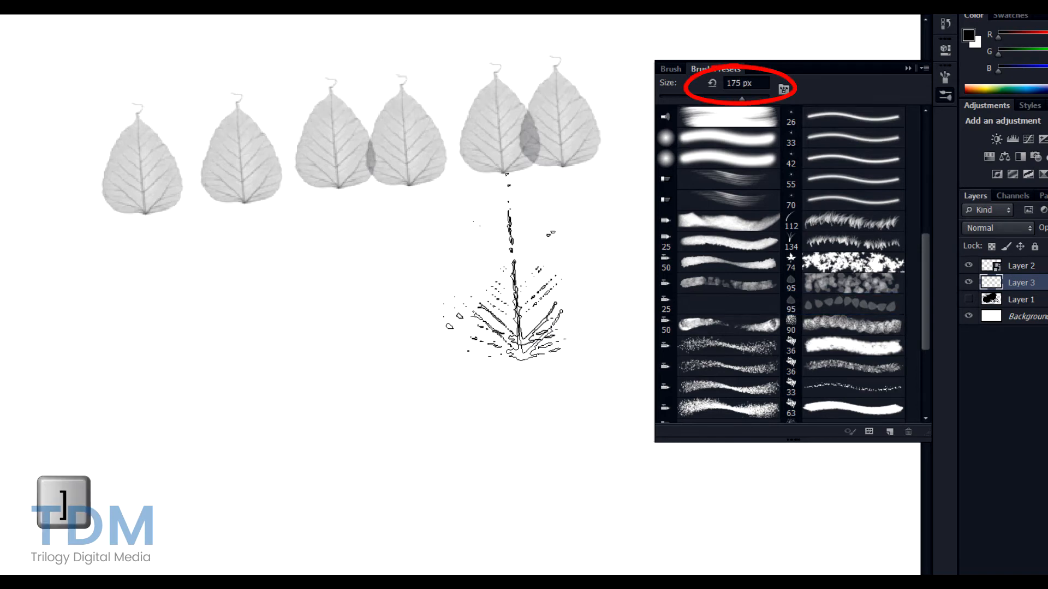
key(bracketright)
key(bracketright)
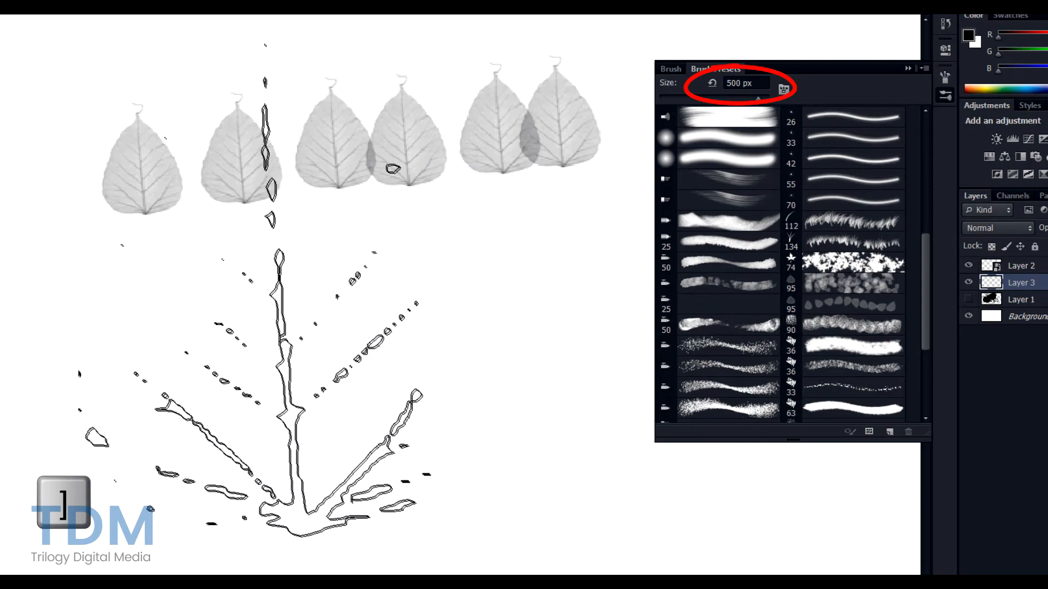
click(306, 284)
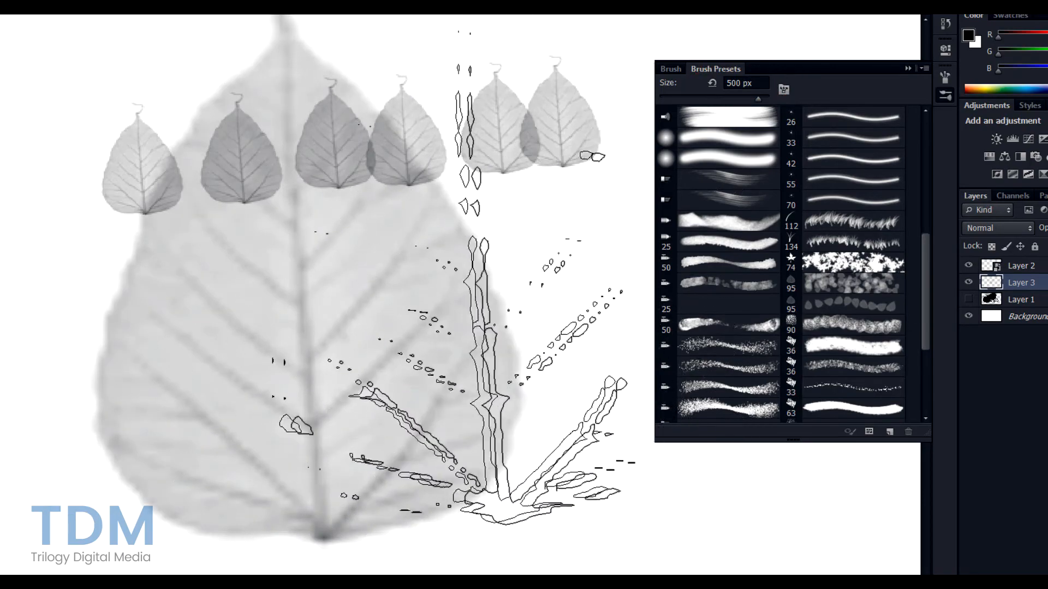
scroll(433, 176, up, 2)
scroll(484, 252, up, 1)
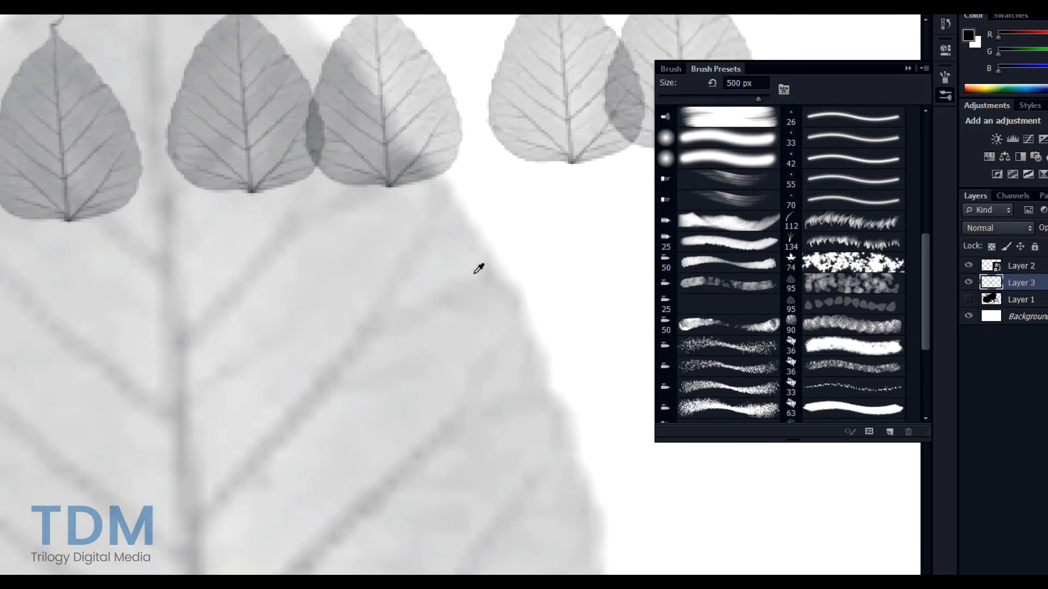
scroll(483, 207, down, 6)
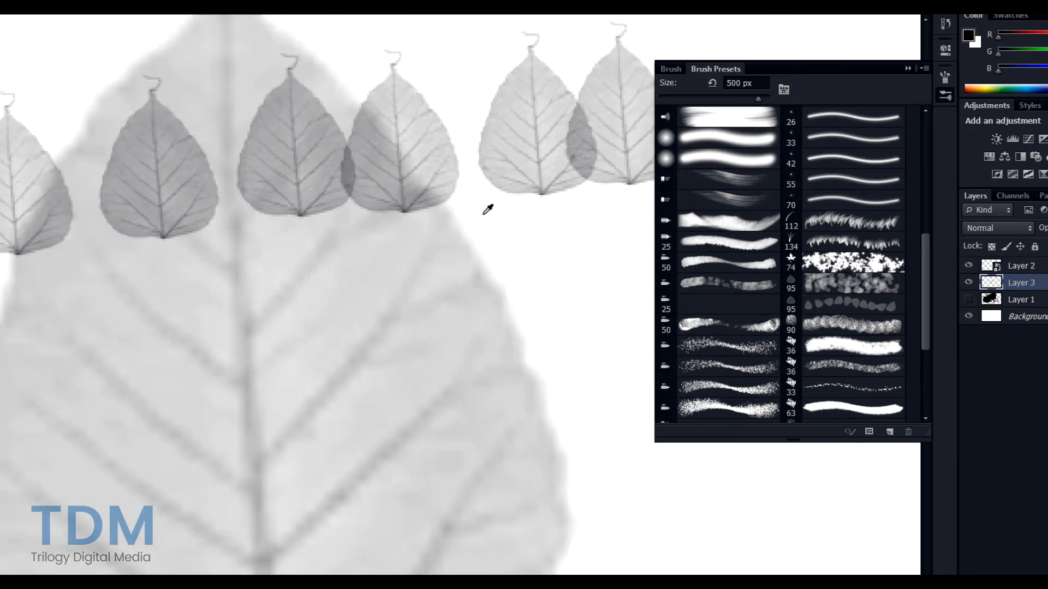
scroll(457, 240, up, 1)
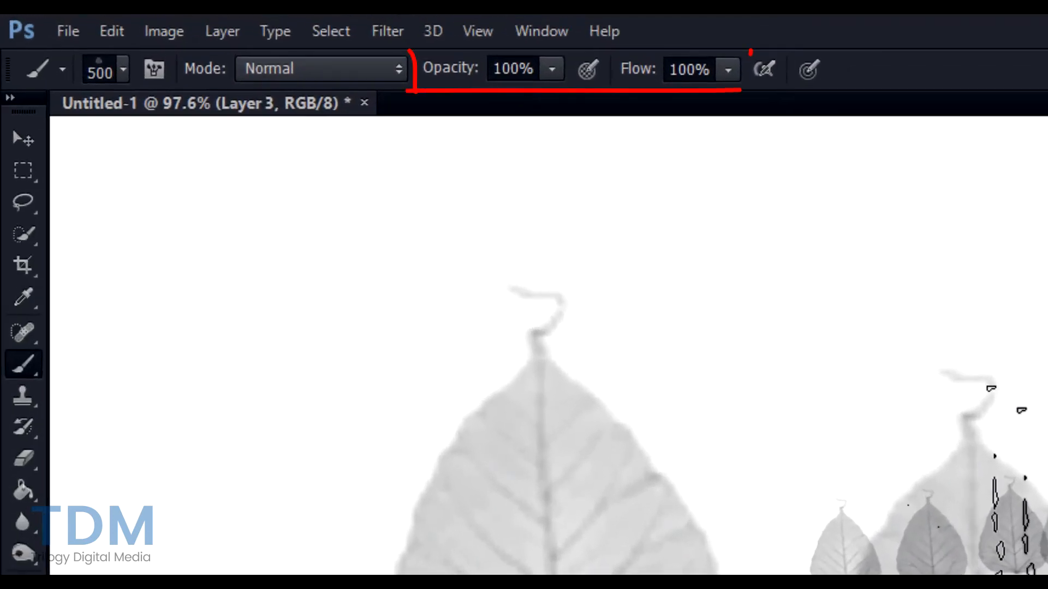
- Step back three history states to remove the leaf stamps, leaving two small leaves
key(ctrl+alt+z)
key(ctrl+alt+z)
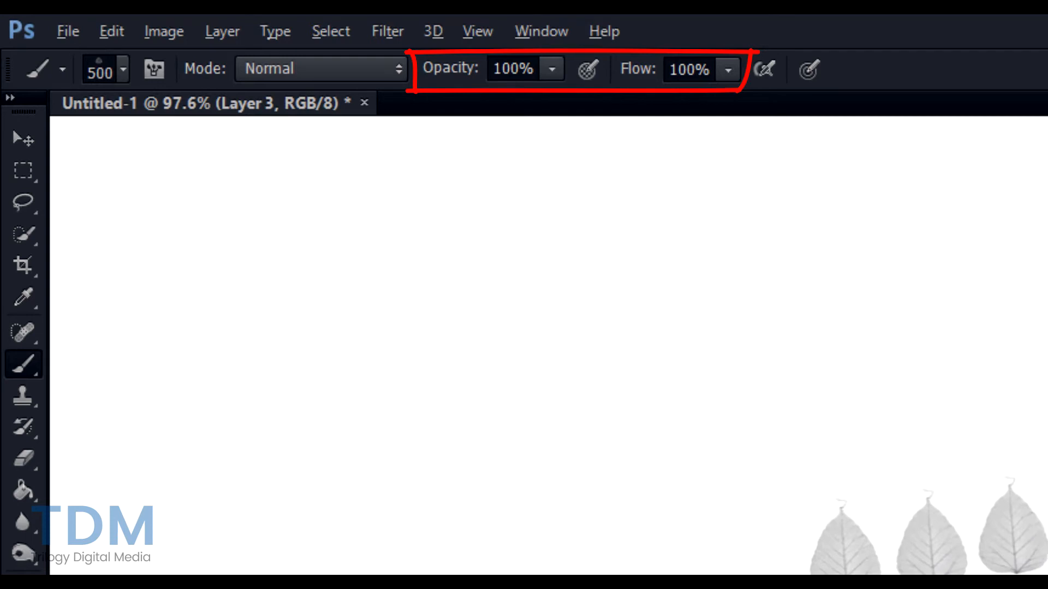
key(ctrl+alt+z)
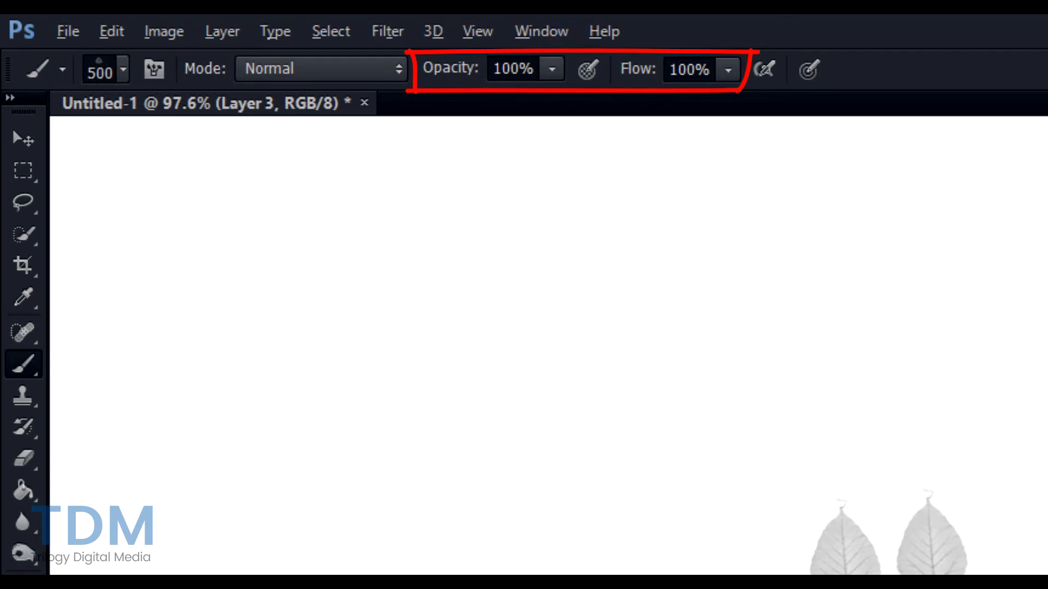
key(ctrl+alt+z)
key(ctrl+alt+z)
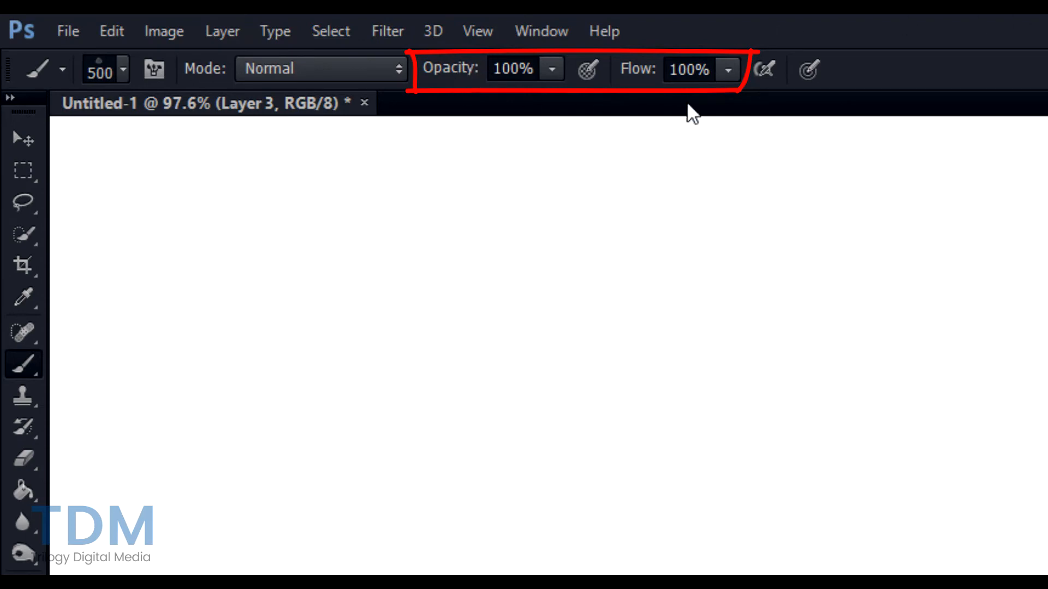
- Choose the 30 px hard round tip in the Brush panel and collapse the panel
key(F5)
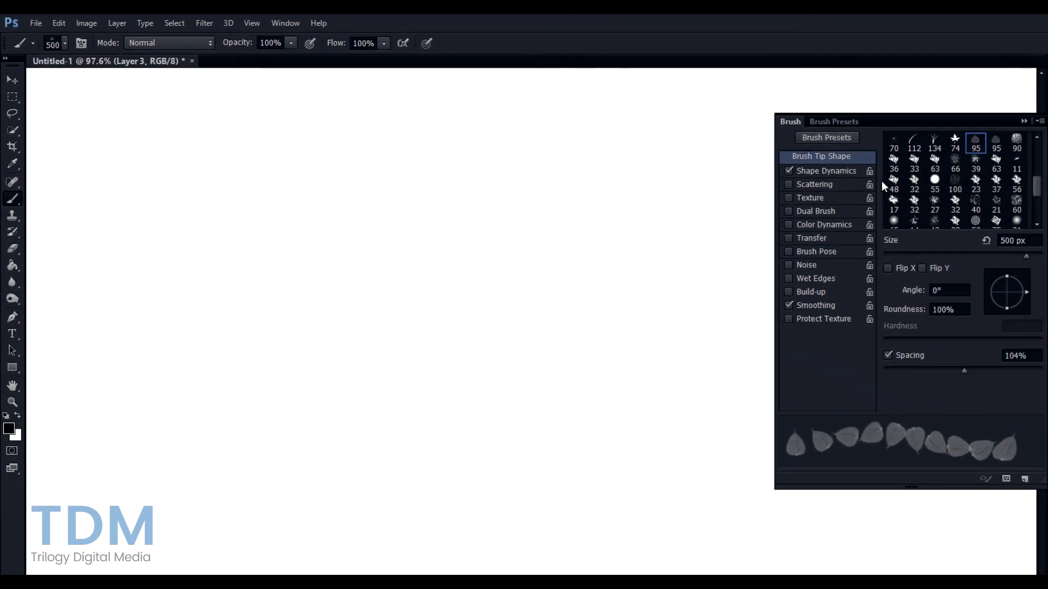
scroll(971, 164, up, 5)
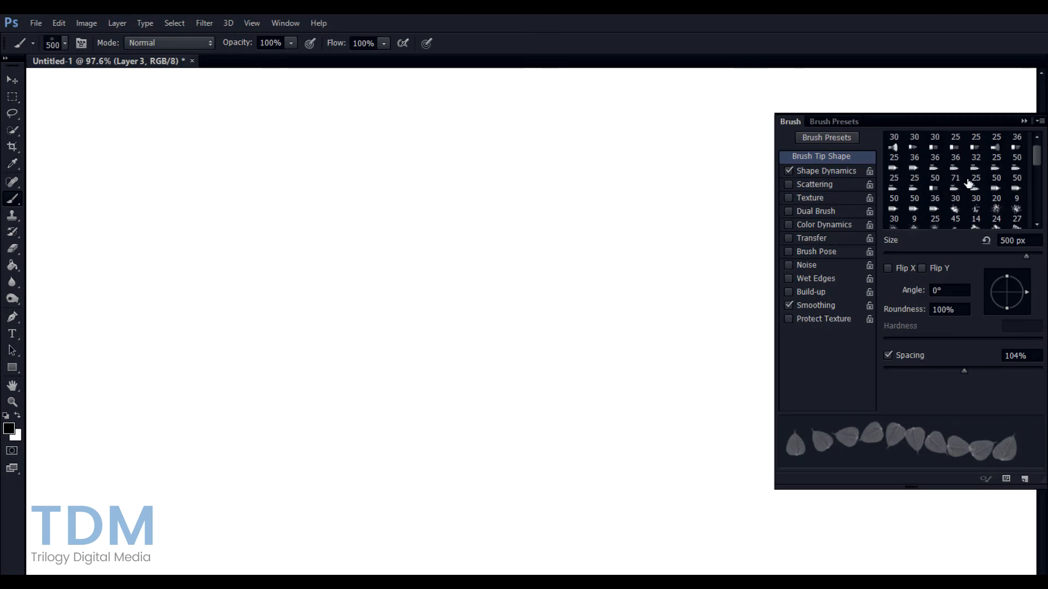
scroll(963, 183, up, 2)
click(916, 141)
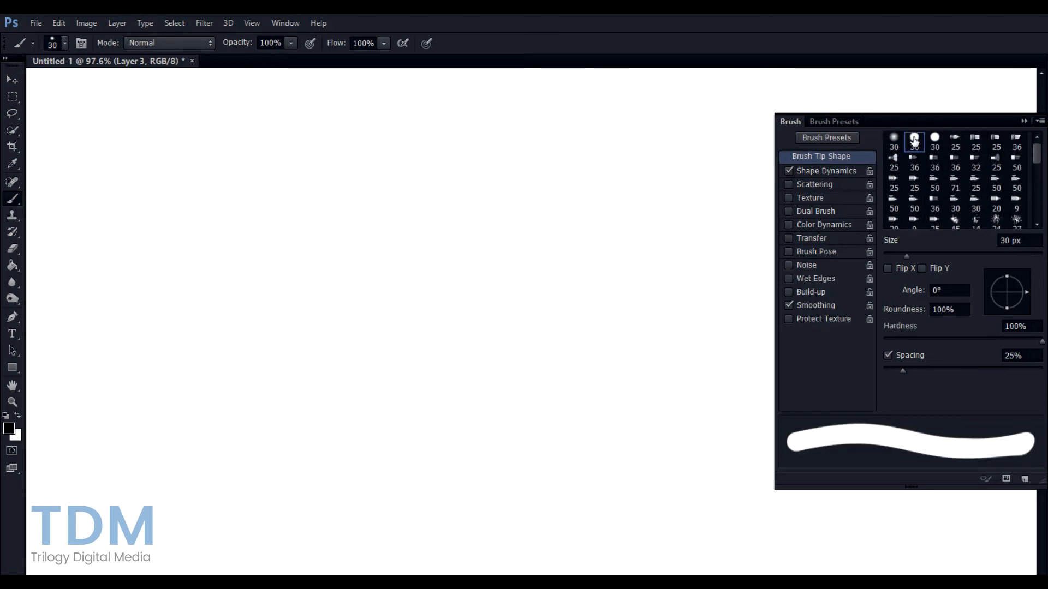
click(1024, 122)
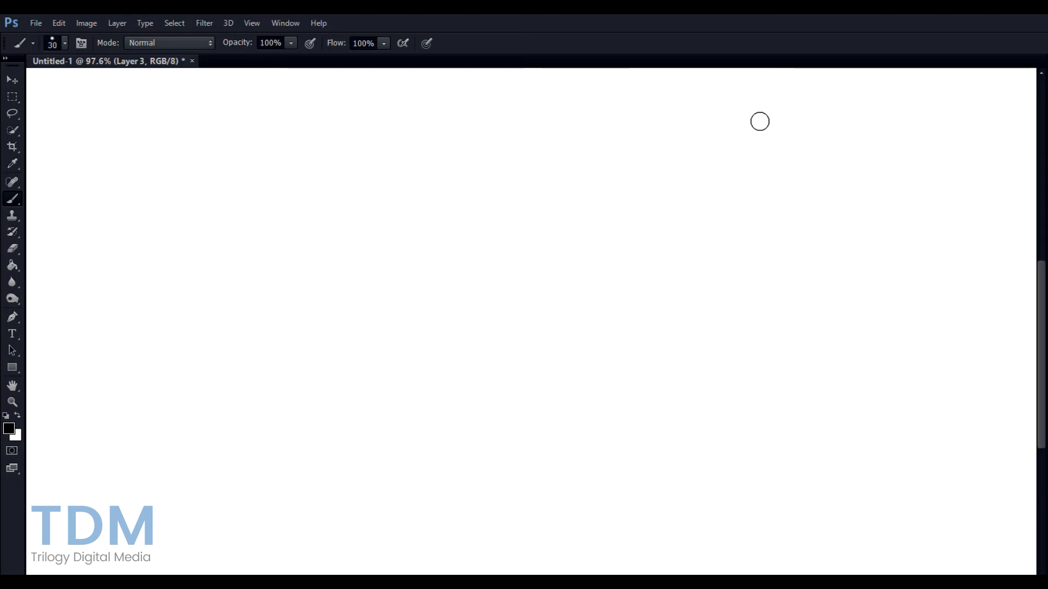
scroll(327, 175, down, 3)
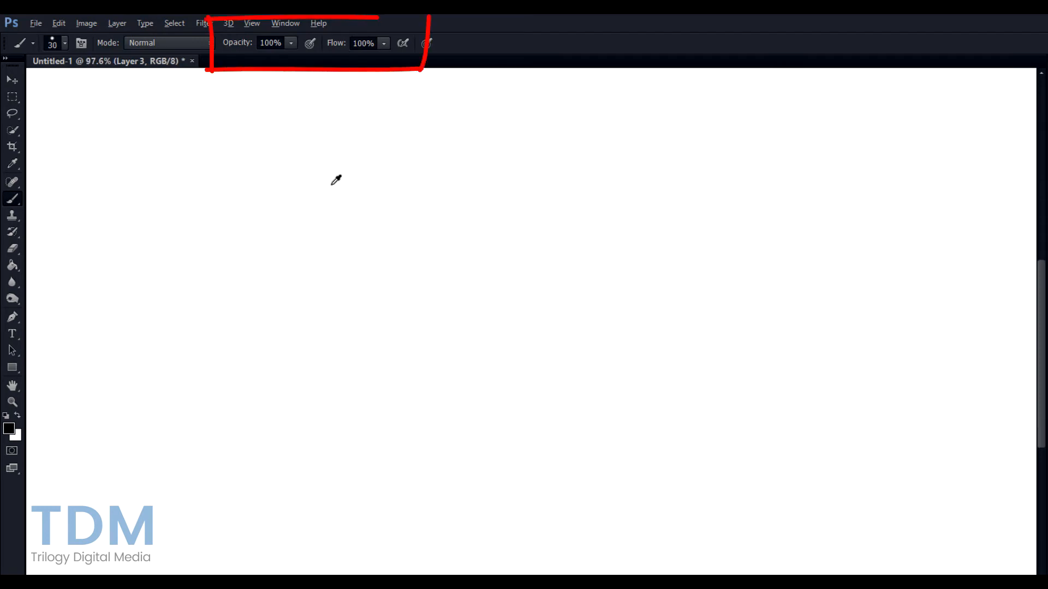
scroll(332, 184, up, 1)
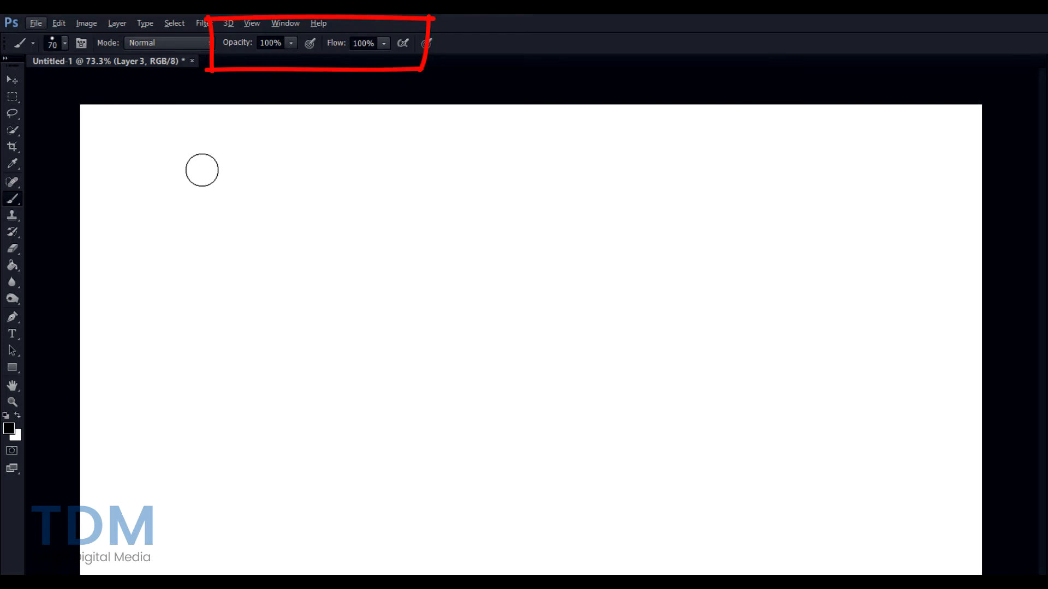
- Paint a thick black scribble across the upper canvas with straight zigzag segments attached
mouse_move(201, 171)
mouse_down()
mouse_move(356, 187)
mouse_move(516, 184)
mouse_up()
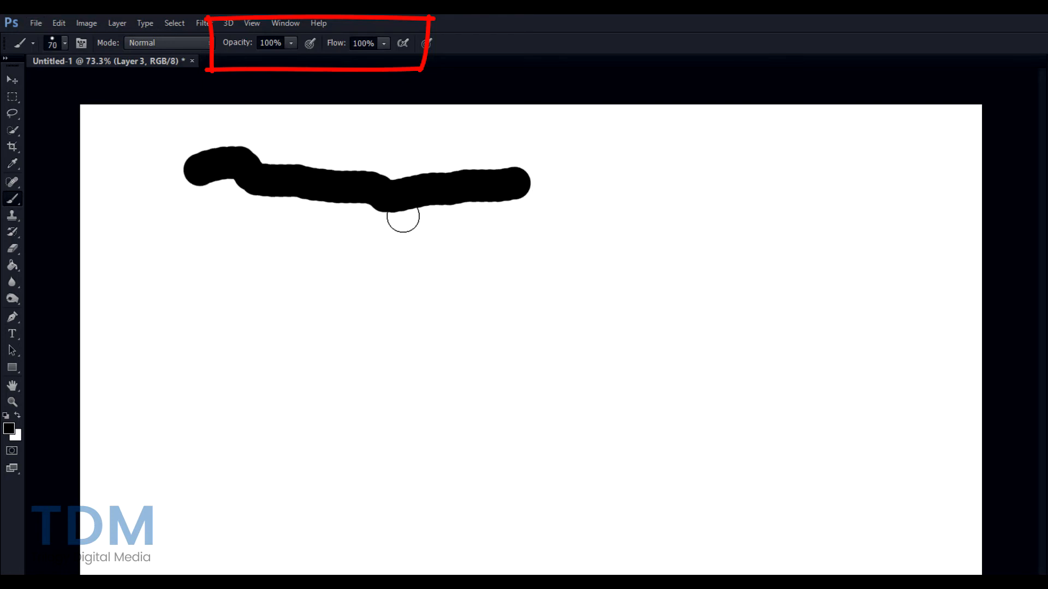
shift+click(326, 236)
drag(360, 240, 447, 241)
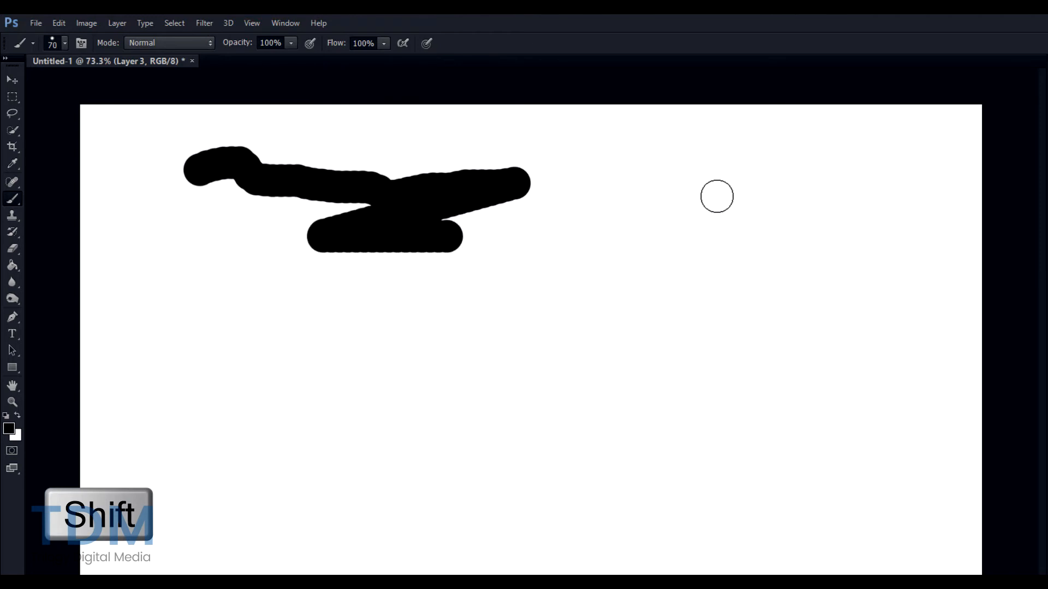
shift+click(716, 197)
shift+click(837, 271)
shift+click(897, 198)
shift+click(940, 311)
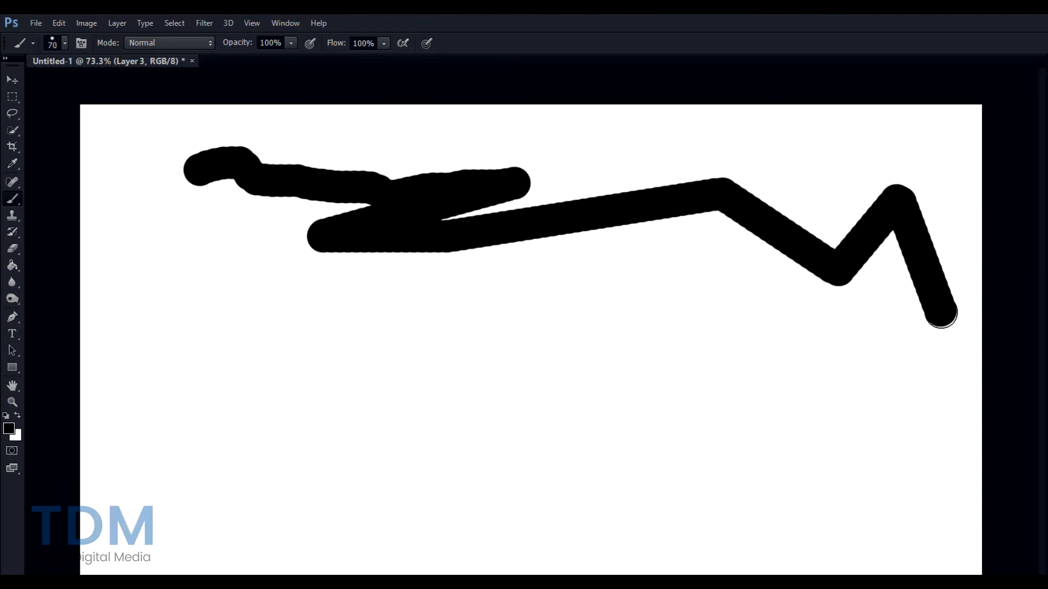
shift+click(835, 330)
shift+click(763, 289)
shift+click(658, 278)
shift+click(543, 312)
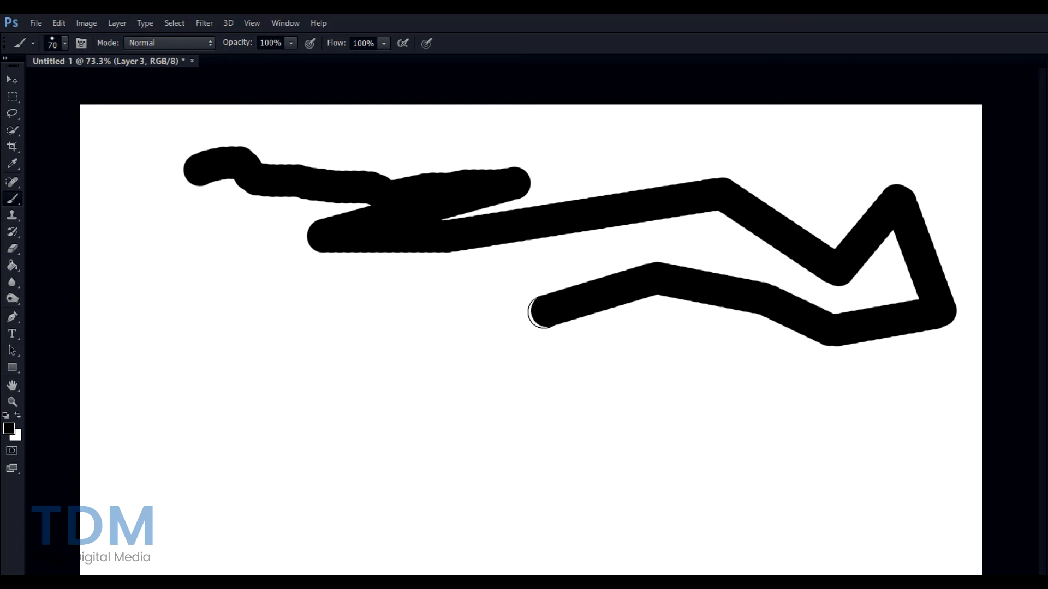
- Undo the straight segments, keeping the scribble, and add a separate straight black dash to its right
key(ctrl+alt+z)
key(ctrl+alt+z)
key(ctrl+alt+z)
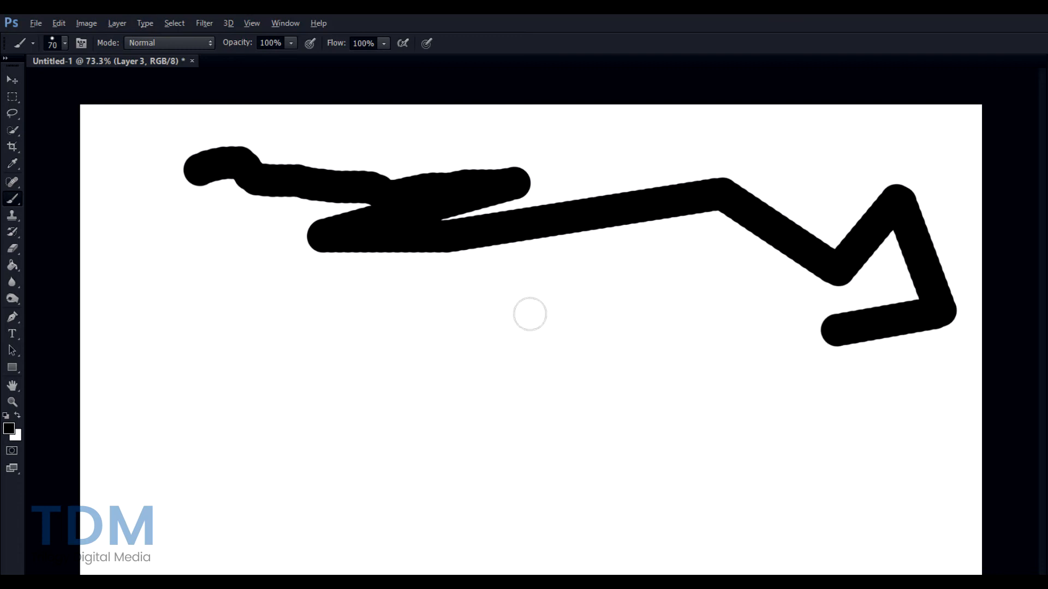
key(ctrl+alt+z)
key(ctrl+alt+z)
key(ctrl+alt+z)
key(ctrl+alt+z)
key(ctrl+alt+z)
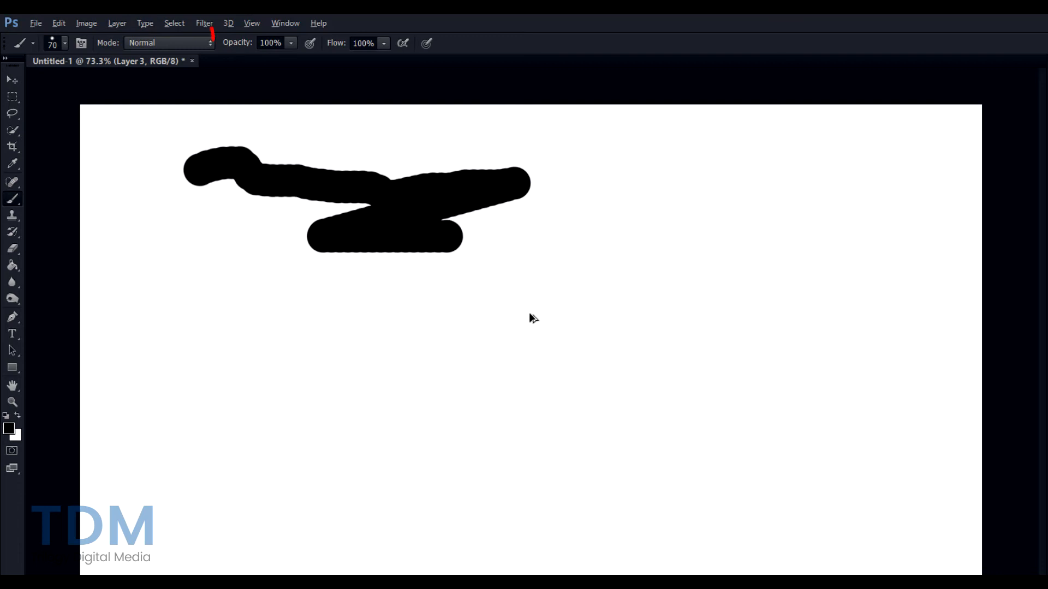
click(598, 245)
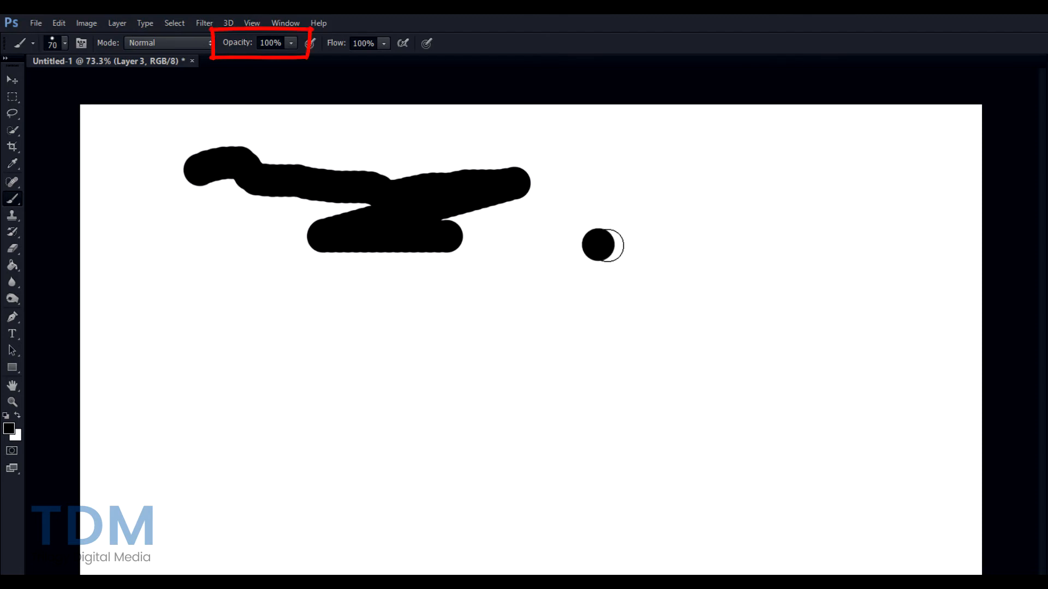
shift+click(723, 234)
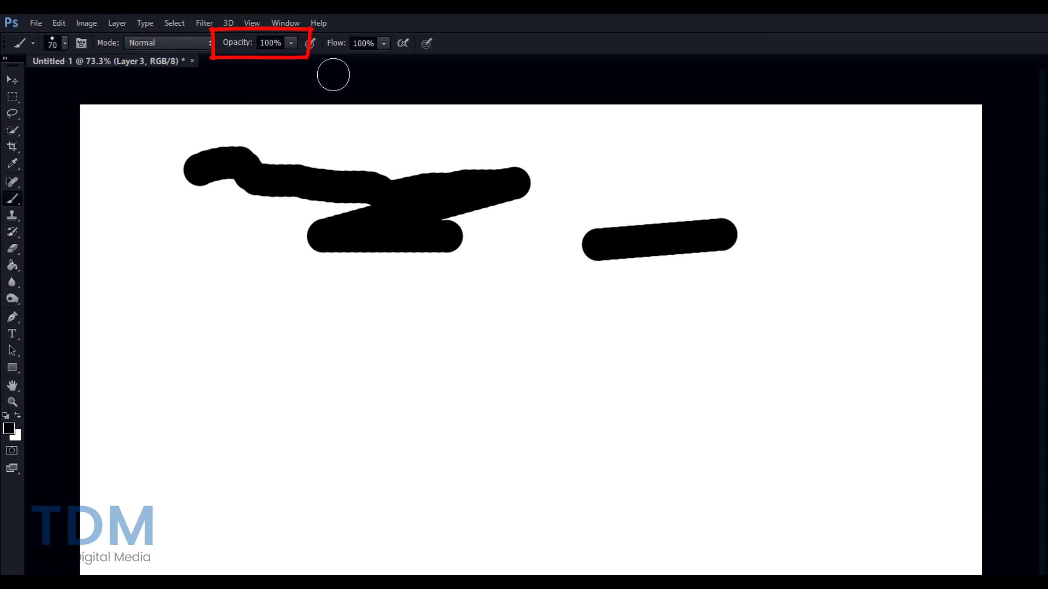
- Set brush opacity to 10% and paint a faint grey stroke below the black strokes
click(282, 41)
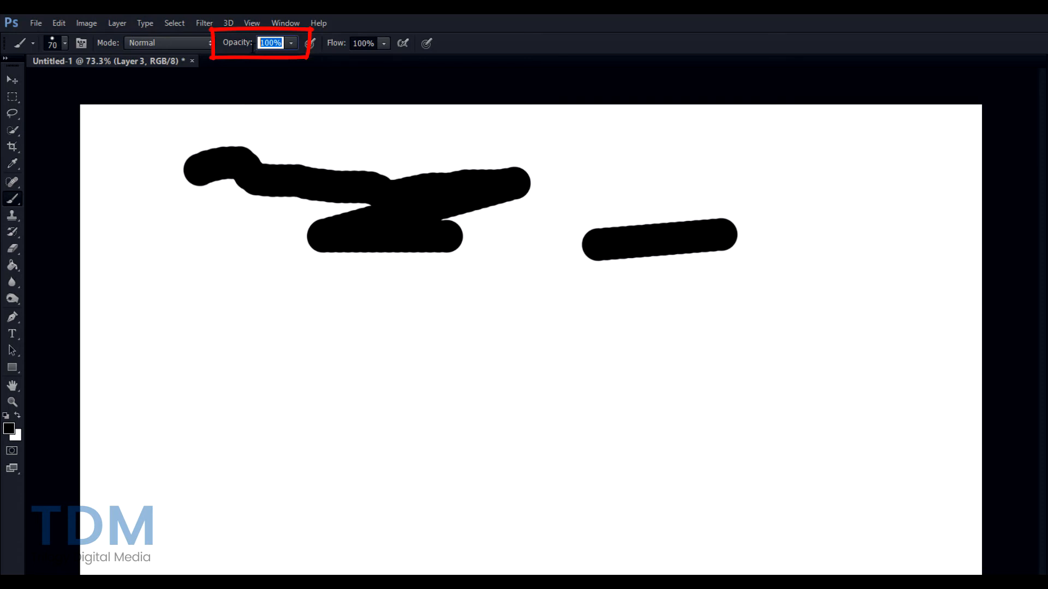
text(10)
key(Return)
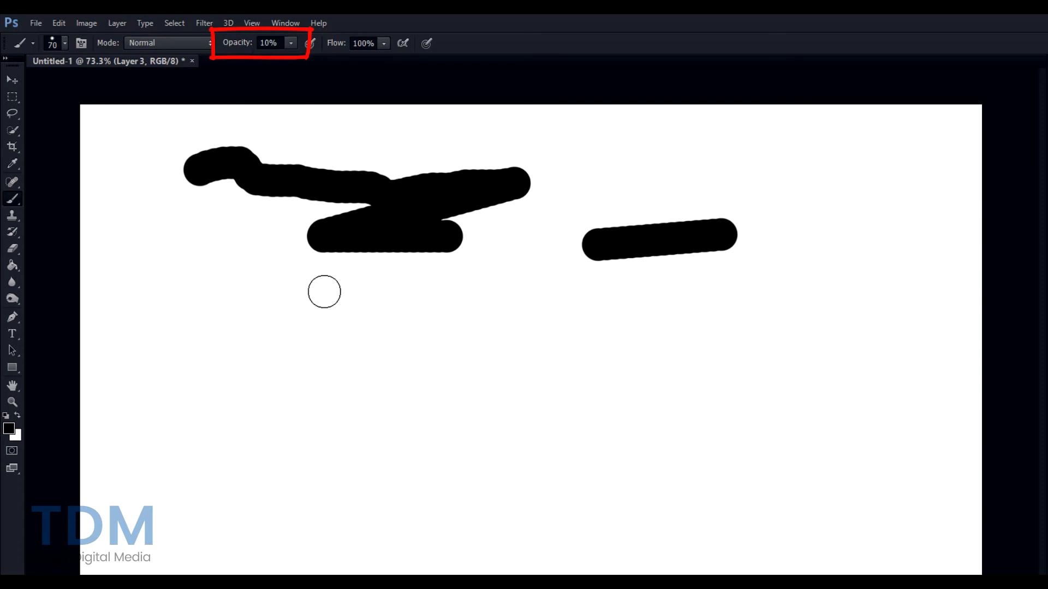
mouse_move(323, 299)
mouse_down()
mouse_move(380, 261)
mouse_move(432, 282)
mouse_move(393, 287)
mouse_move(504, 304)
mouse_move(387, 324)
mouse_move(540, 297)
mouse_move(350, 339)
mouse_move(628, 314)
mouse_move(500, 296)
mouse_move(430, 327)
mouse_move(540, 312)
mouse_move(541, 330)
mouse_move(491, 296)
mouse_move(542, 278)
mouse_move(517, 336)
mouse_move(472, 318)
mouse_move(478, 331)
mouse_move(675, 296)
mouse_move(480, 339)
mouse_move(637, 330)
mouse_move(437, 328)
mouse_move(557, 321)
mouse_move(531, 312)
mouse_move(583, 317)
mouse_move(491, 308)
mouse_move(649, 323)
mouse_move(606, 299)
mouse_move(579, 305)
mouse_move(583, 359)
mouse_move(612, 327)
mouse_move(605, 285)
mouse_move(573, 331)
mouse_move(613, 332)
mouse_move(569, 330)
mouse_move(609, 307)
mouse_move(653, 345)
mouse_move(625, 355)
mouse_move(636, 357)
mouse_move(622, 336)
mouse_move(661, 328)
mouse_move(718, 343)
mouse_move(697, 363)
mouse_move(668, 318)
mouse_move(739, 329)
mouse_move(675, 349)
mouse_move(636, 302)
mouse_move(688, 341)
mouse_move(647, 342)
mouse_move(634, 304)
mouse_move(699, 308)
mouse_move(625, 307)
mouse_move(678, 293)
mouse_up()
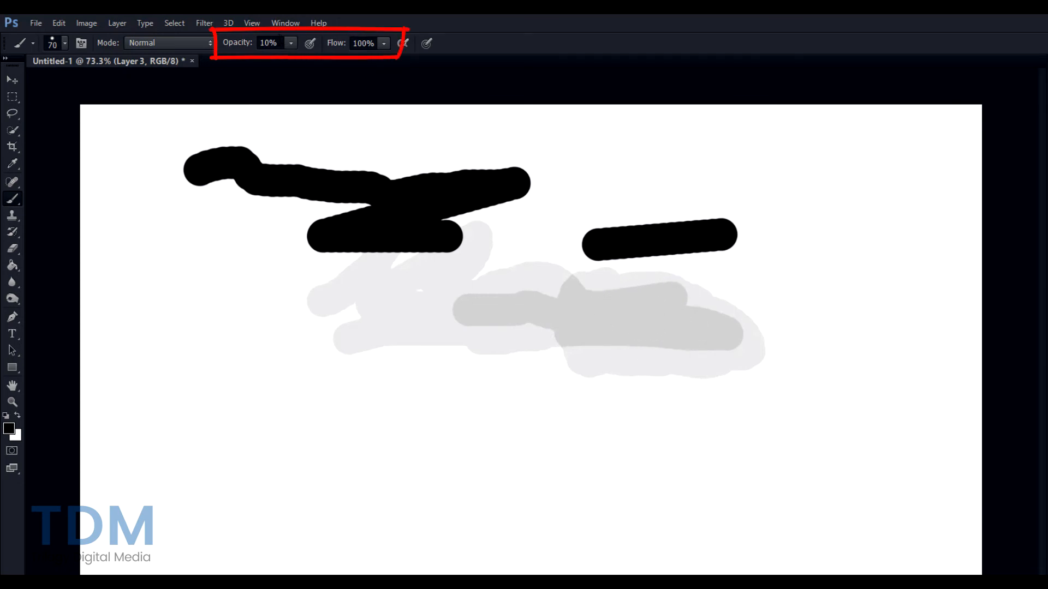
- Return brush opacity to 100% and set flow to 10%
click(249, 42)
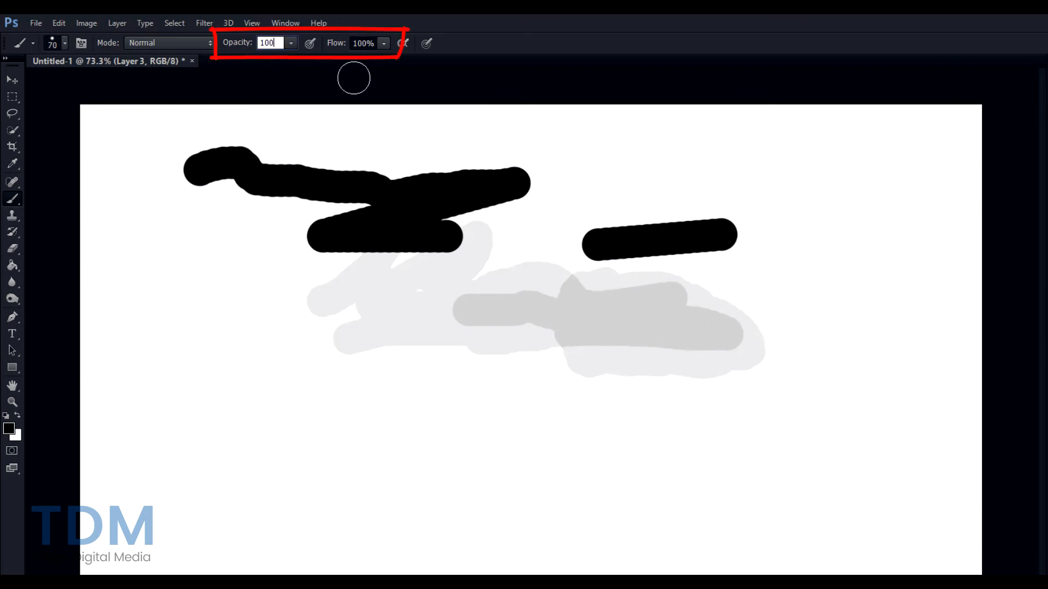
key(Return)
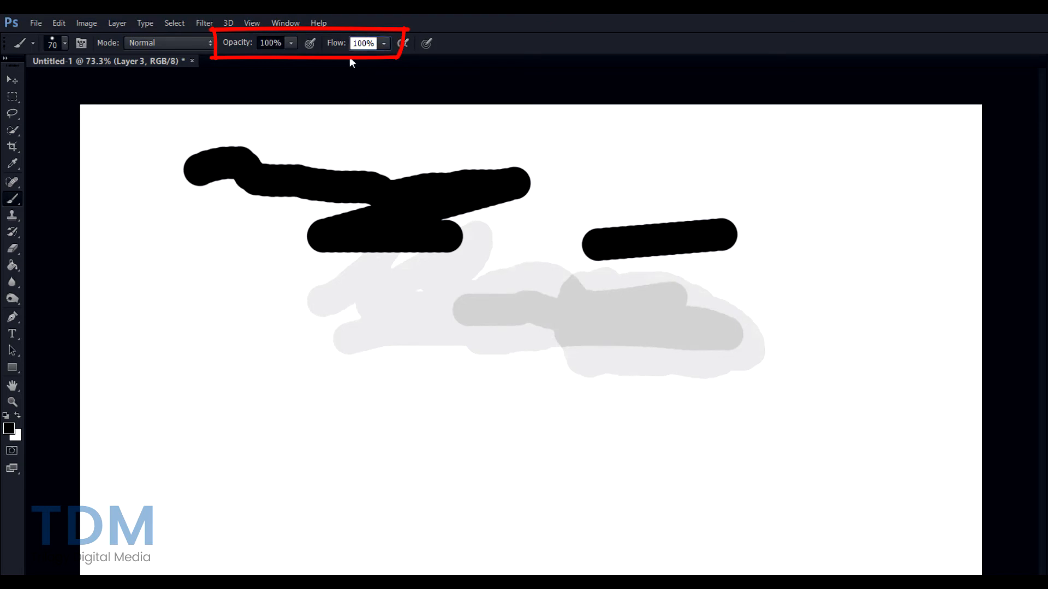
text(10)
key(Return)
- Paint a soft 10%-flow stroke, then turn off brush tip spacing in the Brush panel
mouse_move(518, 404)
mouse_down()
mouse_move(596, 364)
mouse_move(521, 394)
mouse_move(574, 386)
mouse_move(528, 391)
mouse_move(585, 370)
mouse_move(541, 393)
mouse_move(559, 393)
mouse_move(600, 371)
mouse_move(550, 379)
mouse_move(539, 397)
mouse_move(591, 376)
mouse_move(529, 390)
mouse_move(572, 395)
mouse_move(589, 367)
mouse_move(588, 402)
mouse_move(547, 381)
mouse_move(603, 372)
mouse_move(528, 395)
mouse_move(539, 387)
mouse_move(585, 401)
mouse_up()
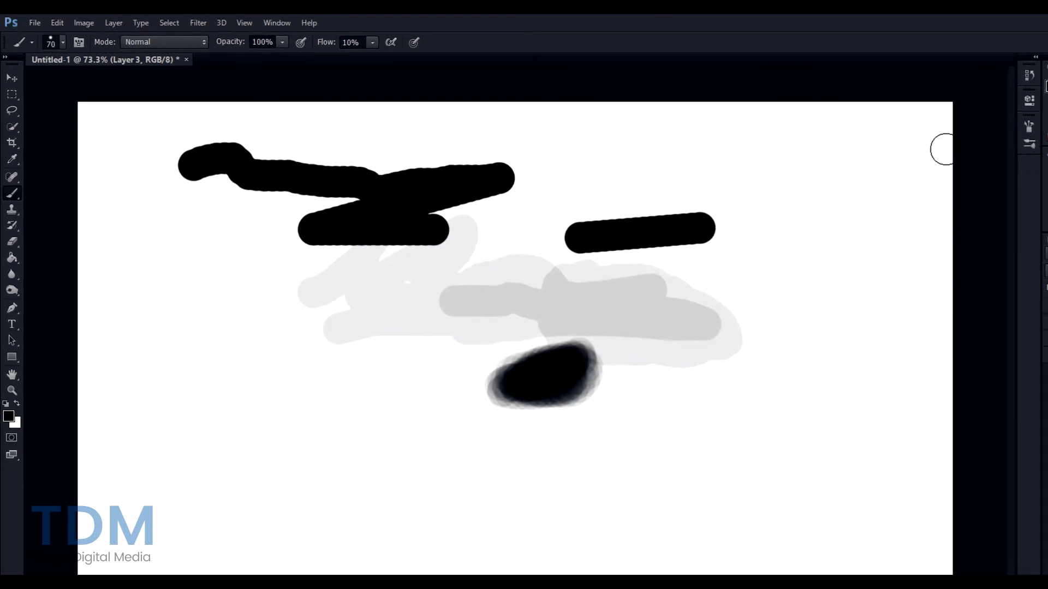
click(1005, 123)
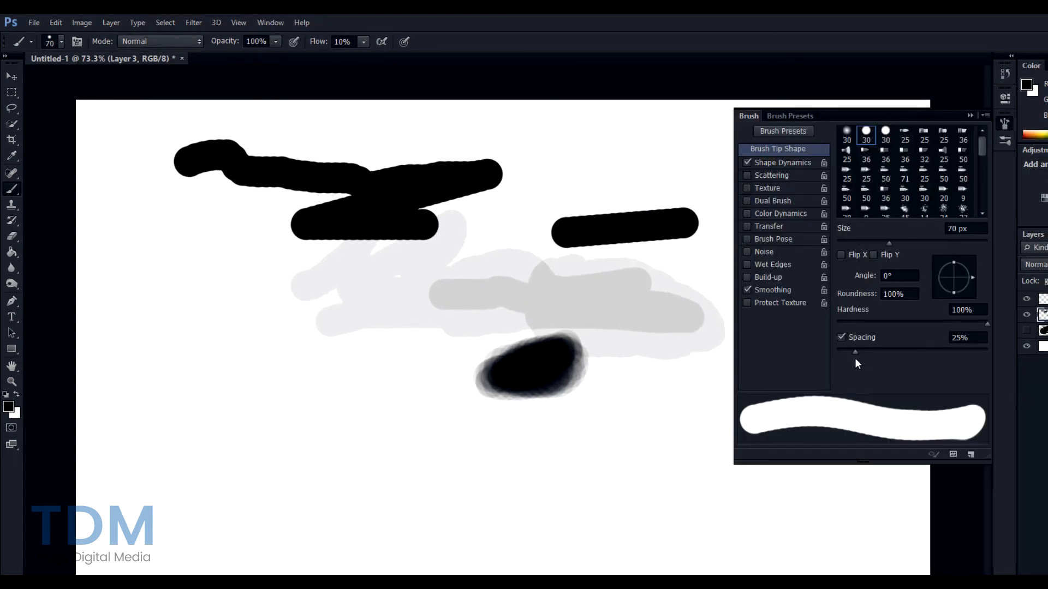
click(842, 337)
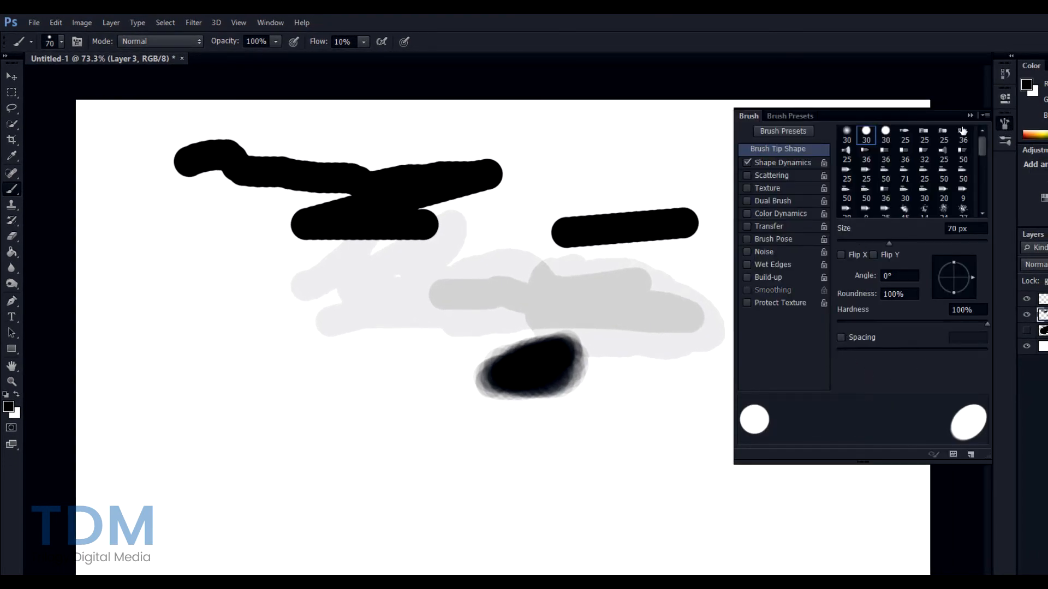
click(987, 117)
click(987, 117)
click(1006, 124)
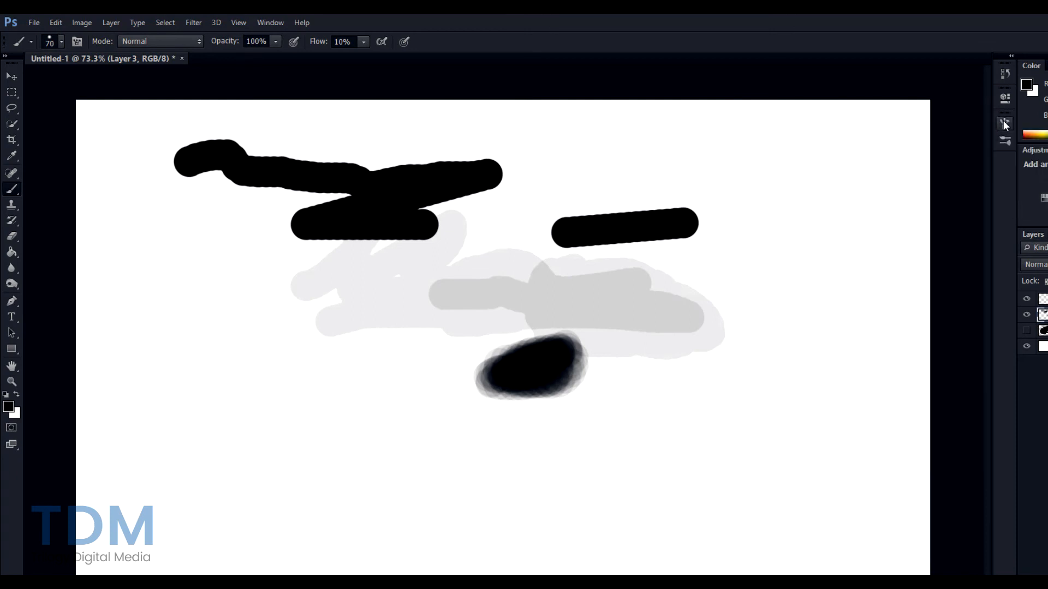
- Paint soft black strokes below the blob, over the grey area's right end, and diagonally at right
mouse_move(627, 409)
mouse_down()
mouse_move(727, 388)
mouse_move(624, 414)
mouse_move(709, 394)
mouse_move(650, 410)
mouse_move(673, 408)
mouse_move(672, 390)
mouse_move(639, 398)
mouse_move(699, 388)
mouse_up()
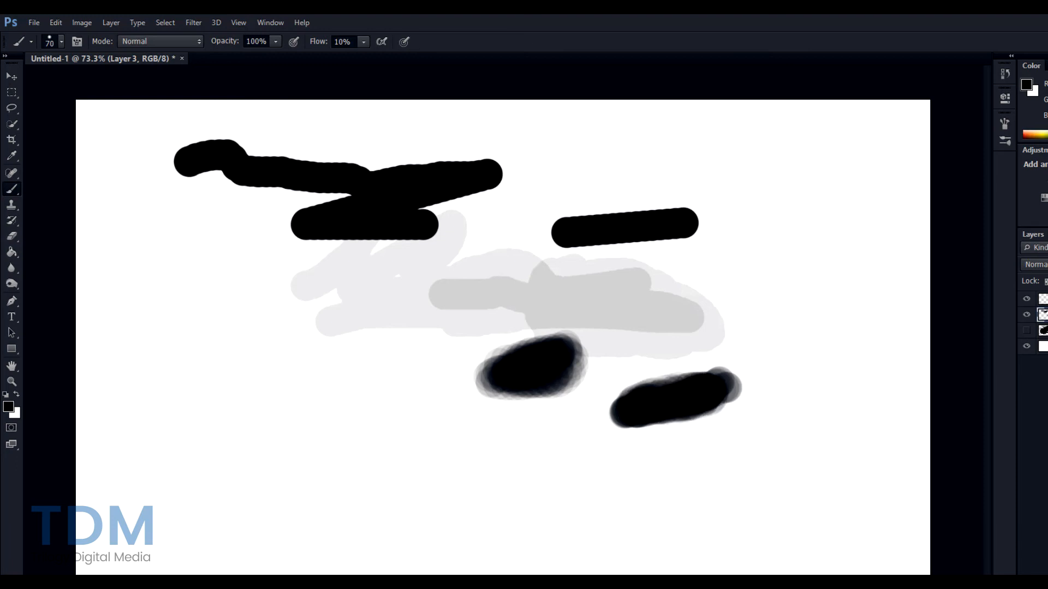
drag(667, 292, 749, 279)
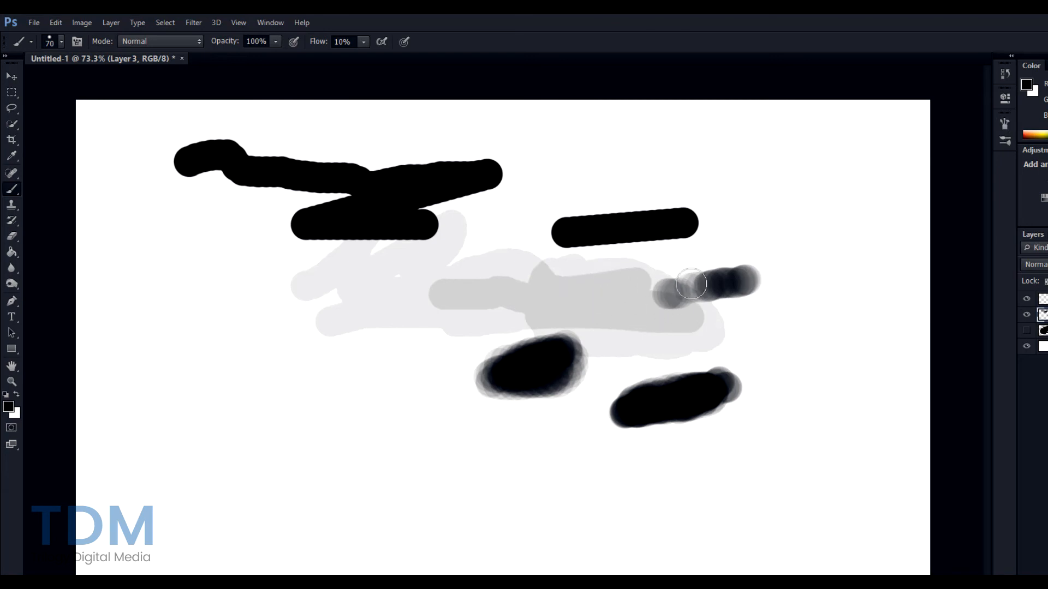
click(1007, 123)
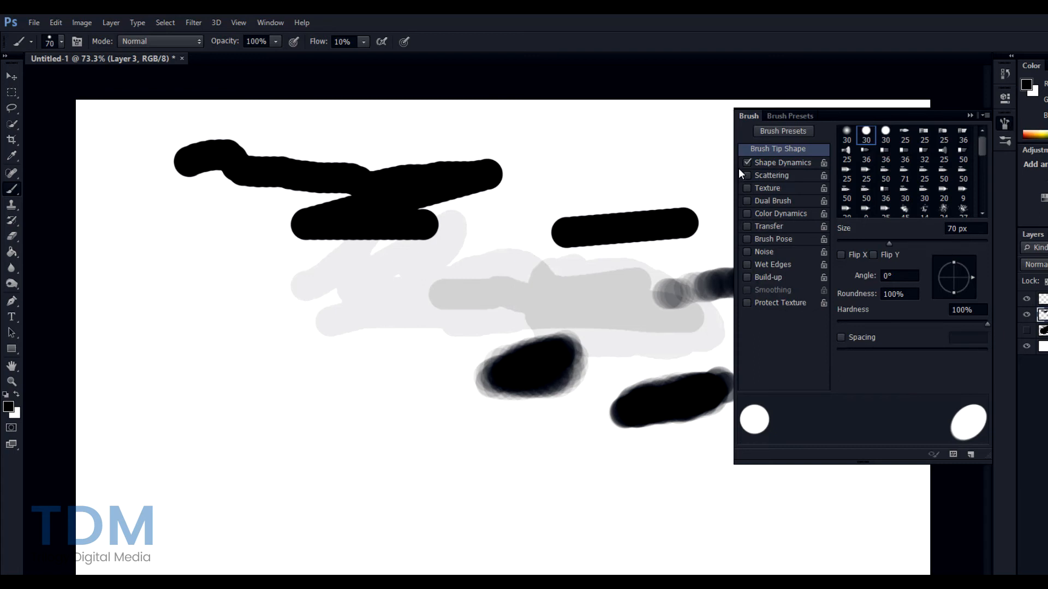
click(988, 114)
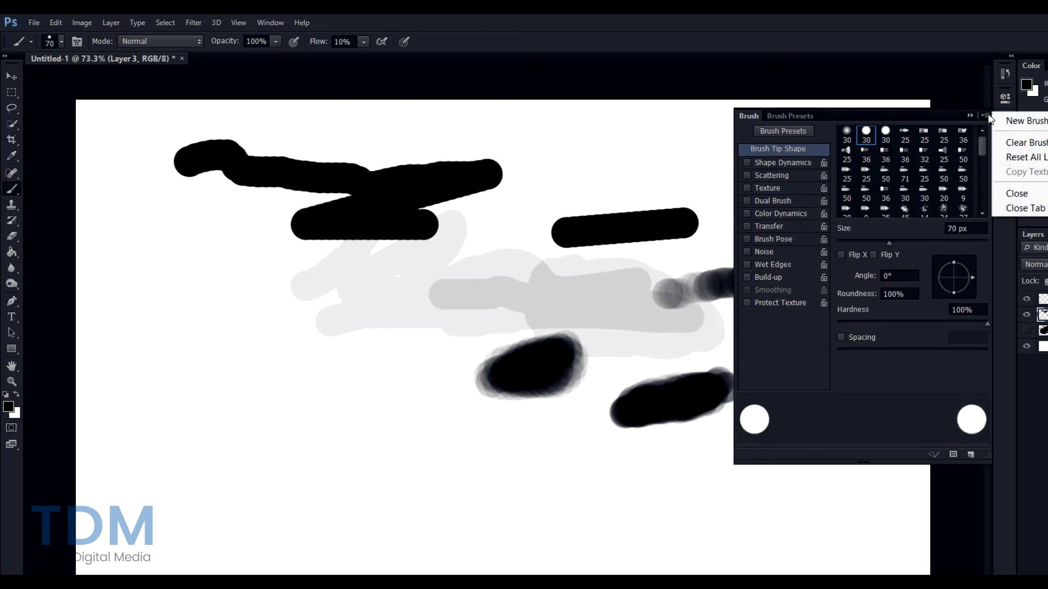
click(988, 114)
click(1004, 124)
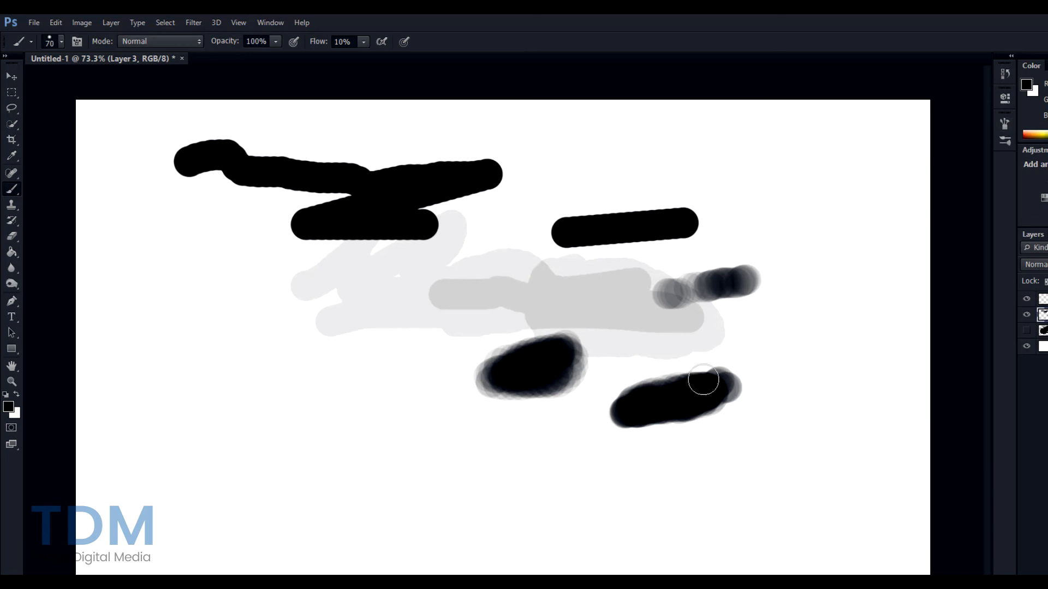
mouse_move(800, 321)
mouse_down()
mouse_move(819, 295)
mouse_move(782, 358)
mouse_move(829, 304)
mouse_move(807, 355)
mouse_move(785, 369)
mouse_move(818, 342)
mouse_move(826, 300)
mouse_up()
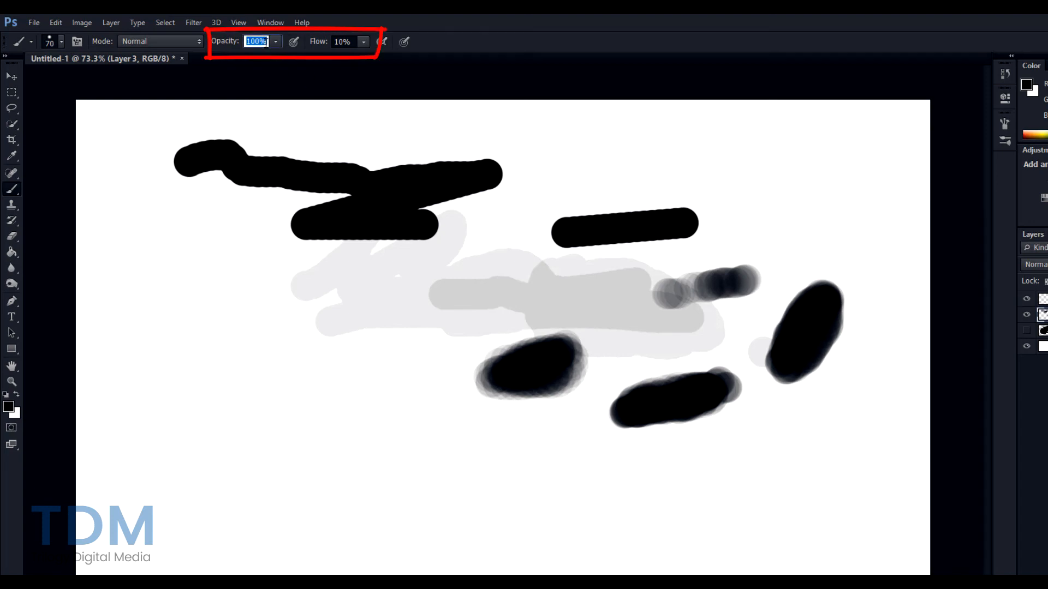
- Set brush opacity to 50% and build a mid-grey patch with circular strokes left of centre
text(0)
key(Return)
mouse_move(300, 369)
mouse_down()
mouse_move(375, 321)
mouse_move(297, 371)
mouse_move(372, 326)
mouse_move(319, 362)
mouse_move(363, 333)
mouse_move(307, 357)
mouse_move(326, 341)
mouse_move(375, 335)
mouse_move(299, 353)
mouse_move(362, 318)
mouse_move(352, 342)
mouse_move(291, 358)
mouse_move(325, 330)
mouse_move(312, 330)
mouse_move(365, 310)
mouse_move(297, 338)
mouse_move(339, 313)
mouse_move(307, 352)
mouse_move(360, 307)
mouse_move(296, 345)
mouse_move(310, 310)
mouse_move(369, 298)
mouse_move(332, 298)
mouse_move(302, 315)
mouse_move(268, 357)
mouse_move(283, 340)
mouse_move(291, 376)
mouse_move(273, 374)
mouse_move(277, 324)
mouse_move(304, 305)
mouse_move(375, 295)
mouse_move(392, 317)
mouse_move(381, 338)
mouse_move(299, 377)
mouse_move(338, 364)
mouse_up()
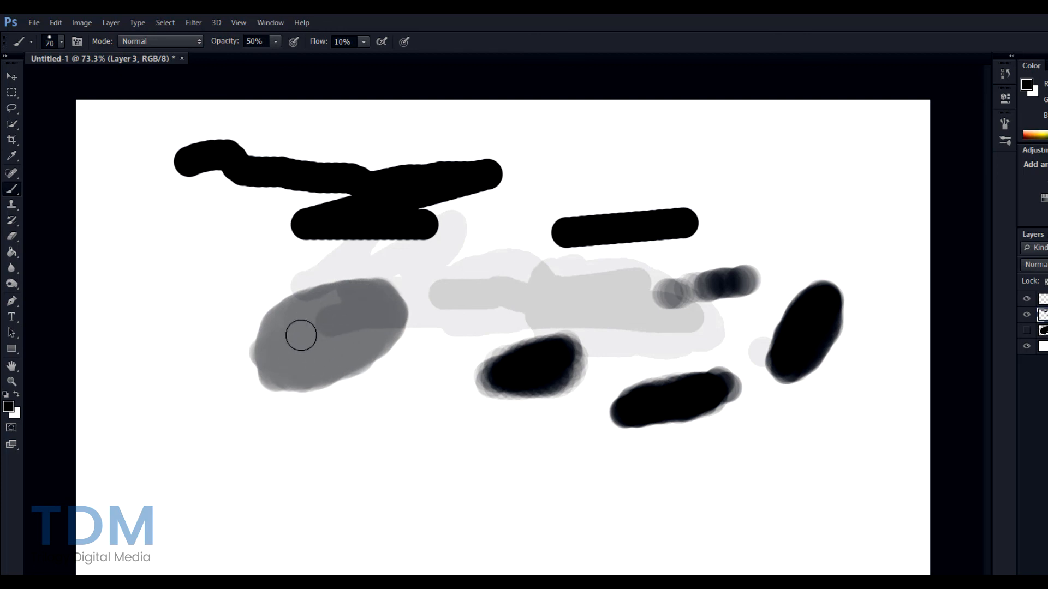
mouse_move(320, 382)
mouse_down()
mouse_move(335, 411)
mouse_move(379, 358)
mouse_move(355, 428)
mouse_move(401, 364)
mouse_move(322, 407)
mouse_move(415, 398)
mouse_move(330, 379)
mouse_move(401, 407)
mouse_move(328, 382)
mouse_move(396, 392)
mouse_move(334, 411)
mouse_move(348, 402)
mouse_up()
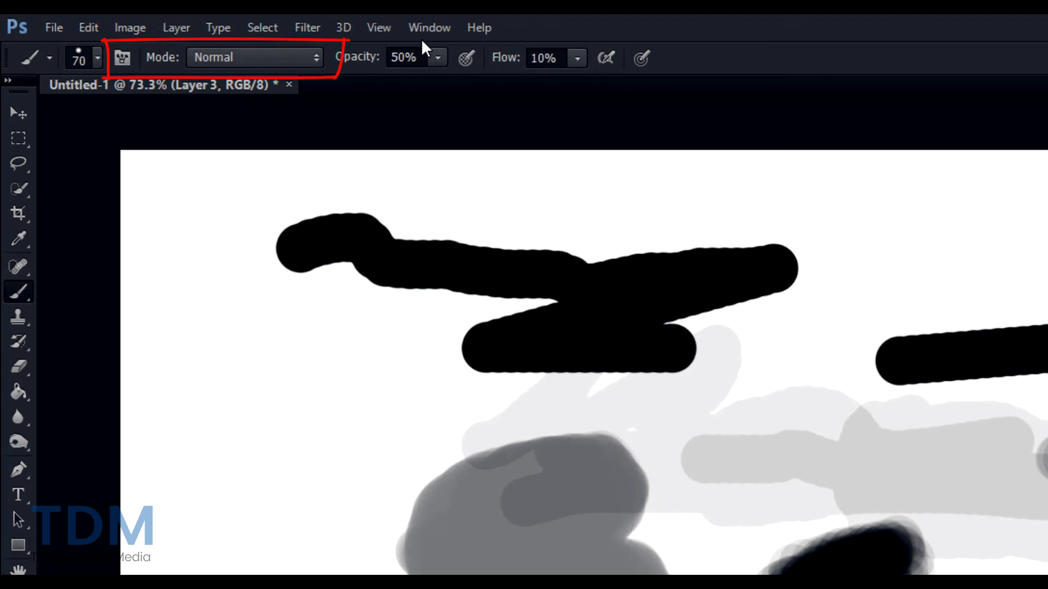
- Switch to a 75 px soft round brush with 0% hardness and paint a soft grey stroke
click(288, 53)
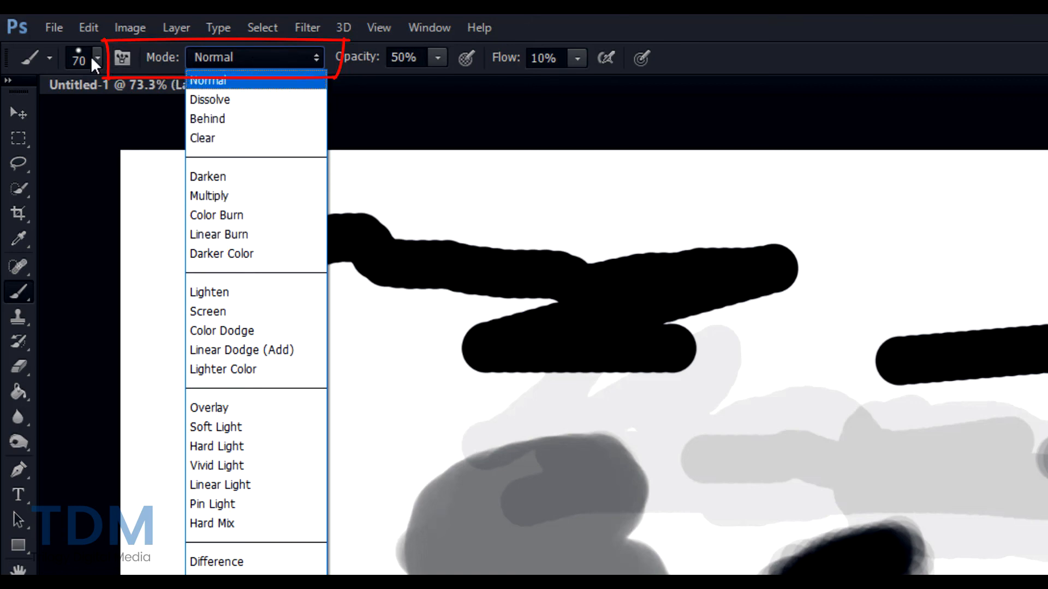
click(92, 59)
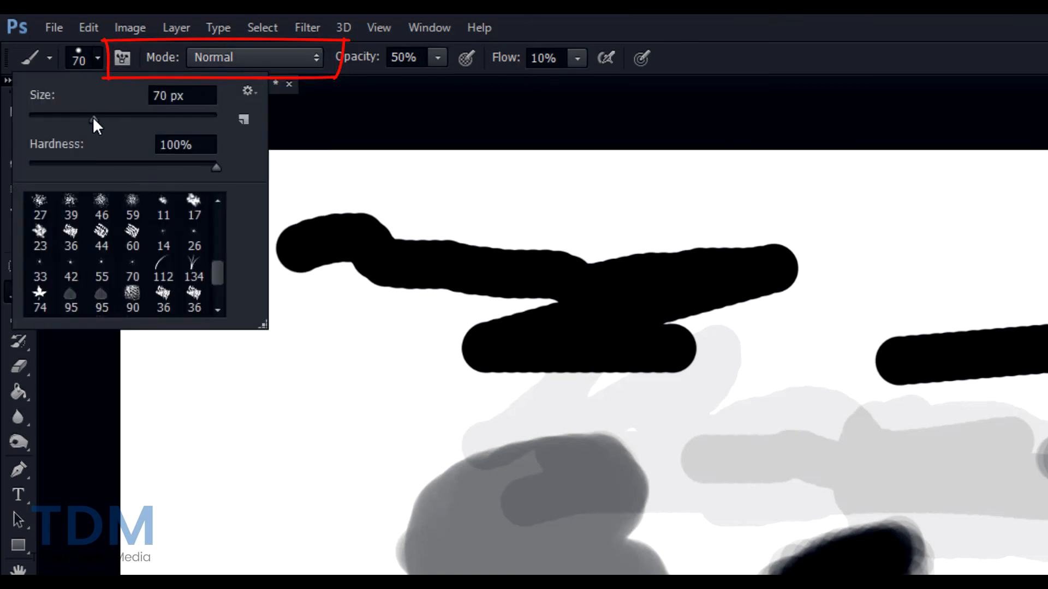
drag(94, 120, 98, 117)
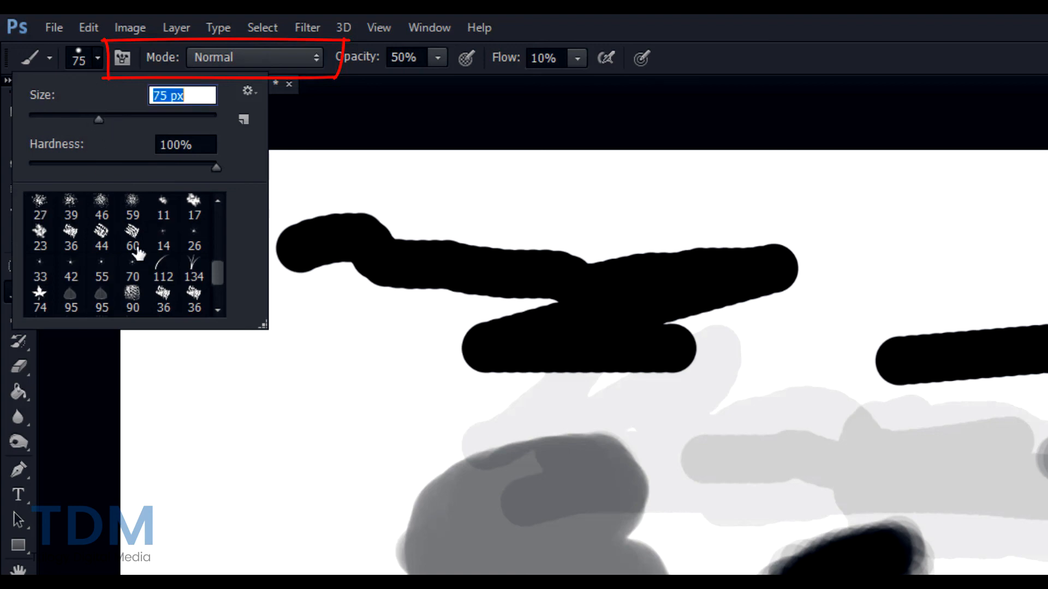
scroll(138, 252, up, 5)
click(40, 209)
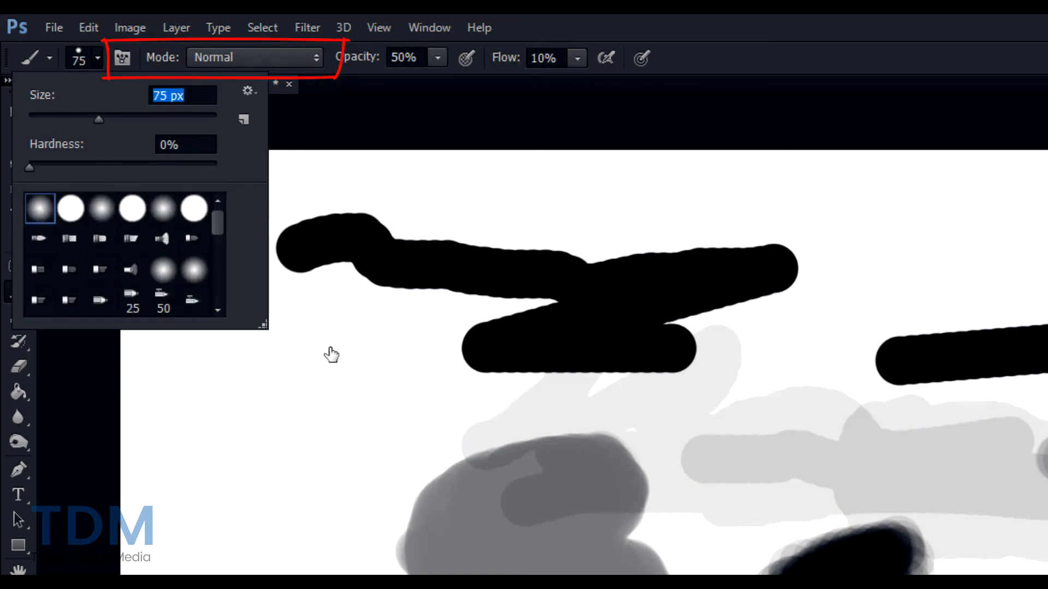
click(370, 339)
mouse_move(295, 329)
mouse_down()
mouse_move(378, 328)
mouse_move(368, 392)
mouse_move(410, 393)
mouse_move(382, 392)
mouse_move(414, 363)
mouse_move(385, 355)
mouse_move(479, 363)
mouse_move(468, 381)
mouse_move(403, 373)
mouse_move(424, 388)
mouse_up()
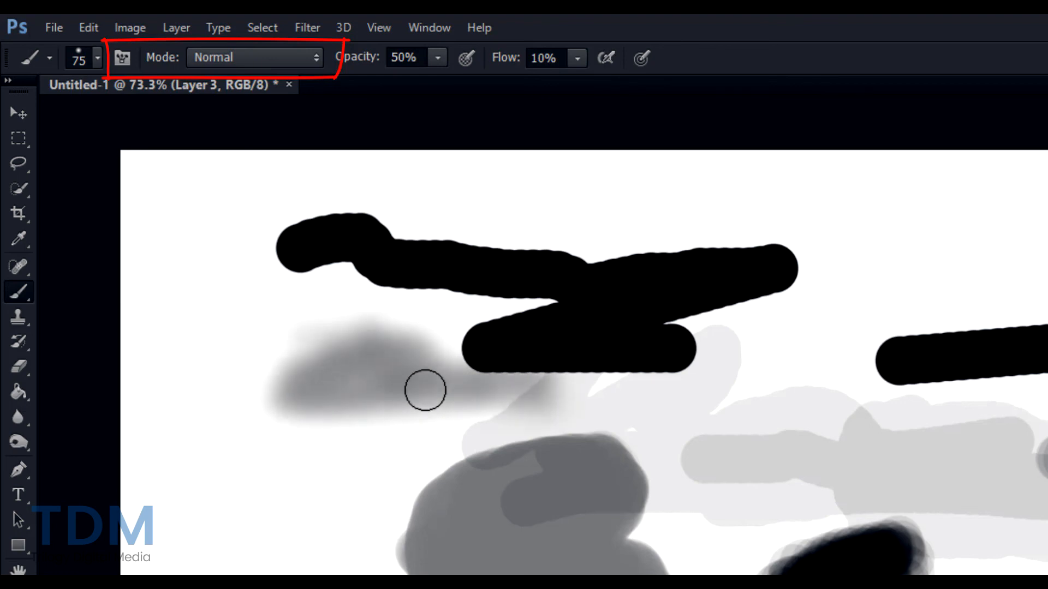
- Paint a speckled stroke in Dissolve mode, then light grey strokes in Behind mode
click(295, 58)
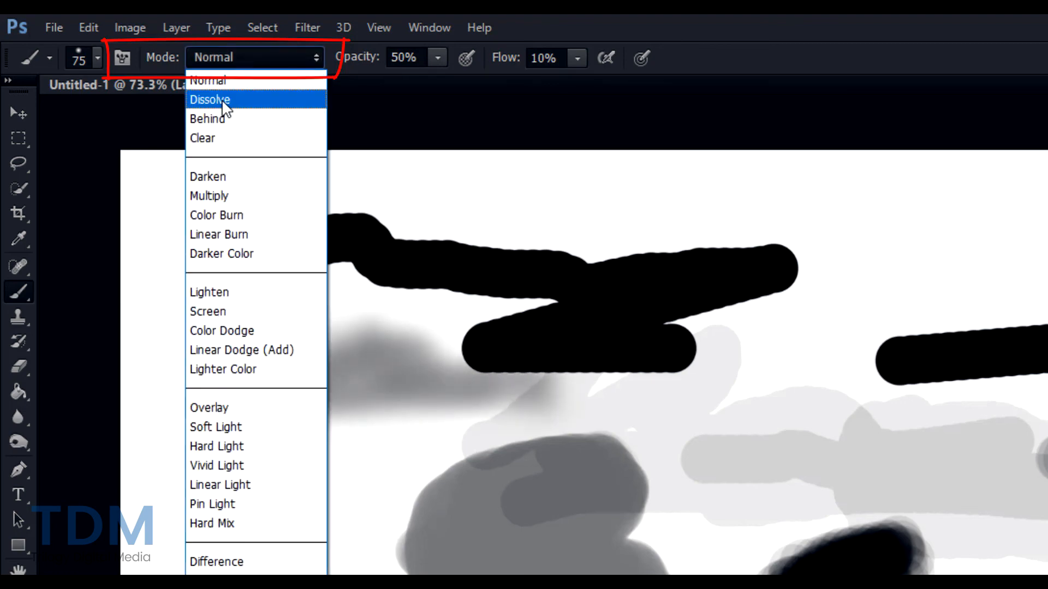
click(225, 101)
mouse_move(322, 379)
mouse_down()
mouse_move(391, 390)
mouse_move(387, 441)
mouse_move(417, 469)
mouse_move(329, 505)
mouse_move(305, 573)
mouse_up()
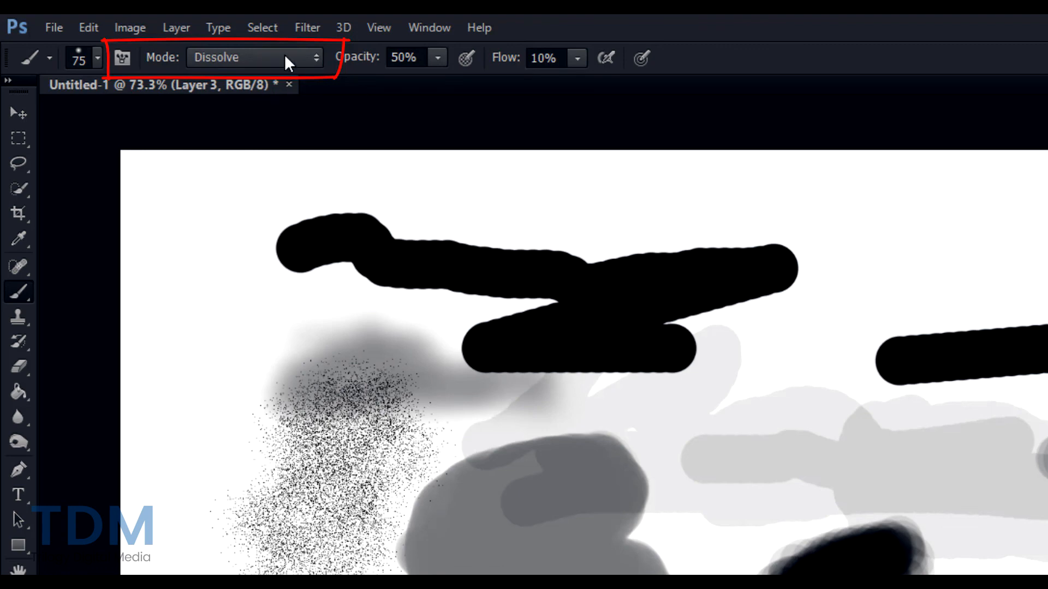
click(287, 63)
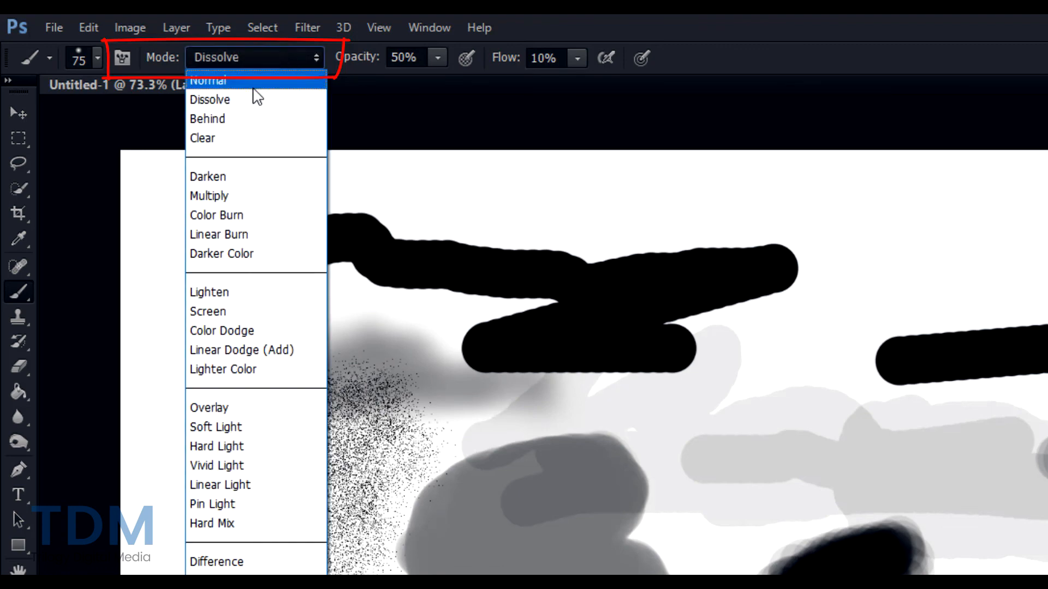
click(239, 124)
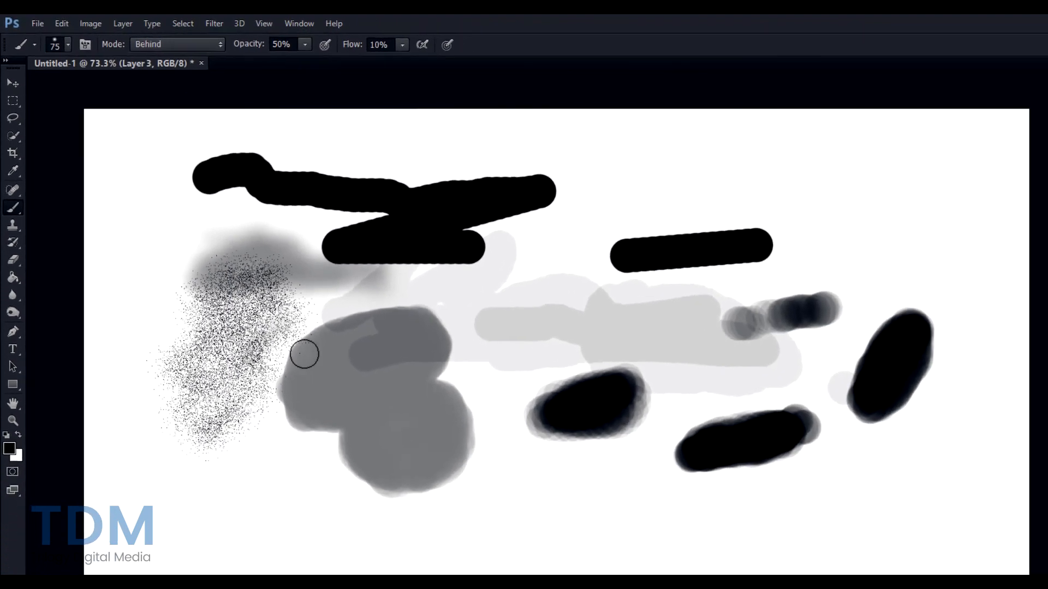
mouse_move(304, 354)
mouse_down()
mouse_move(267, 443)
mouse_move(301, 550)
mouse_move(269, 436)
mouse_up()
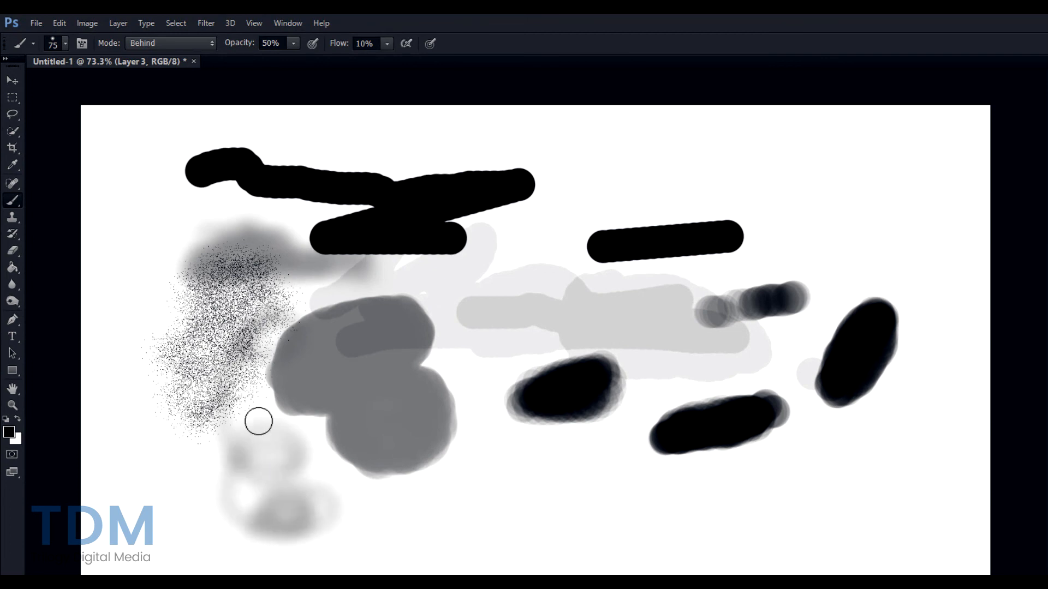
- Switch to Color Burn mode and paint soft grey strokes above the right black bar
click(213, 43)
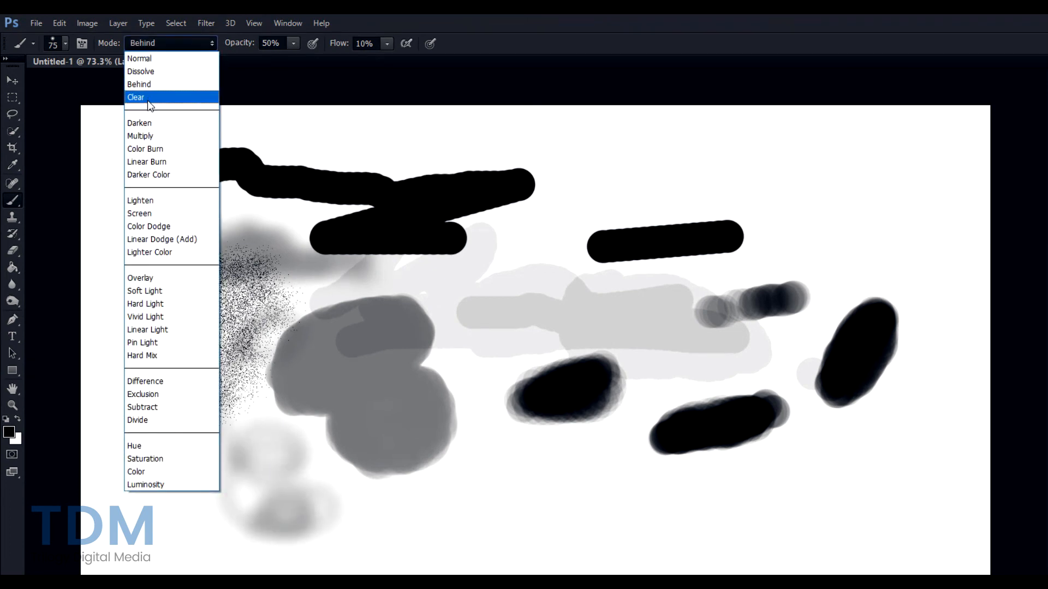
click(151, 123)
mouse_move(590, 195)
mouse_down()
mouse_move(698, 174)
mouse_move(594, 204)
mouse_move(738, 173)
mouse_move(682, 170)
mouse_move(746, 187)
mouse_move(662, 190)
mouse_move(753, 185)
mouse_move(664, 189)
mouse_move(737, 184)
mouse_move(688, 186)
mouse_up()
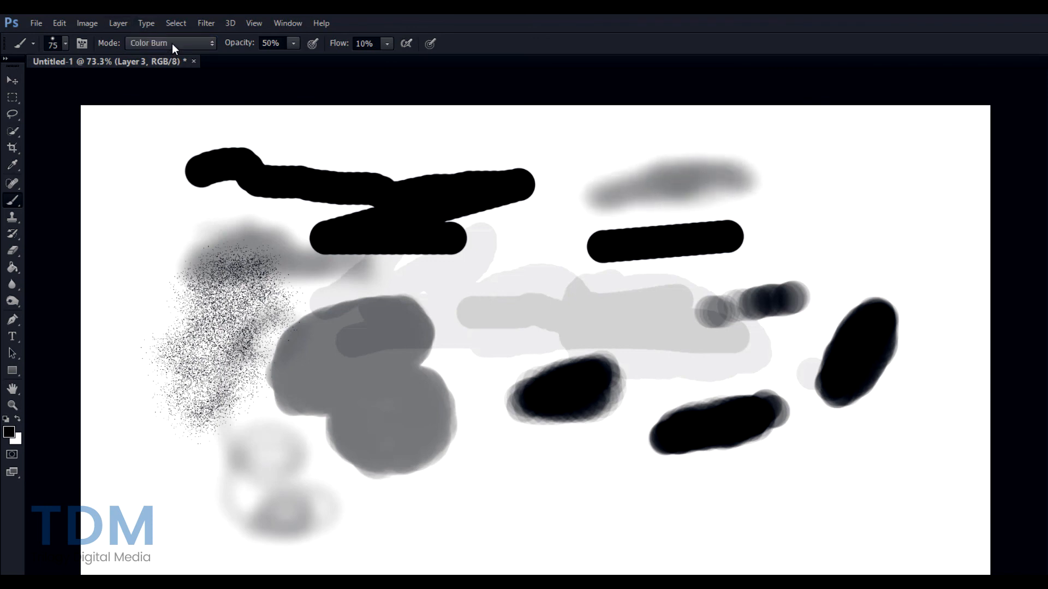
mouse_move(777, 185)
mouse_down()
mouse_move(777, 169)
mouse_move(798, 169)
mouse_move(792, 196)
mouse_move(737, 240)
mouse_move(775, 224)
mouse_move(742, 242)
mouse_up()
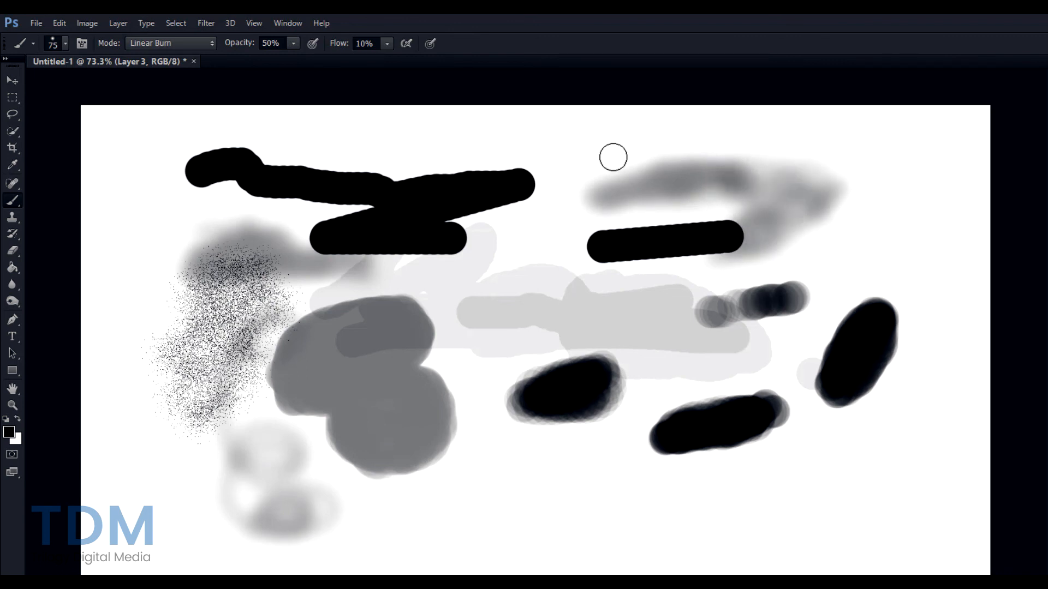
- Switch to Darker Color mode and extend the grey stroke left and downward
click(163, 42)
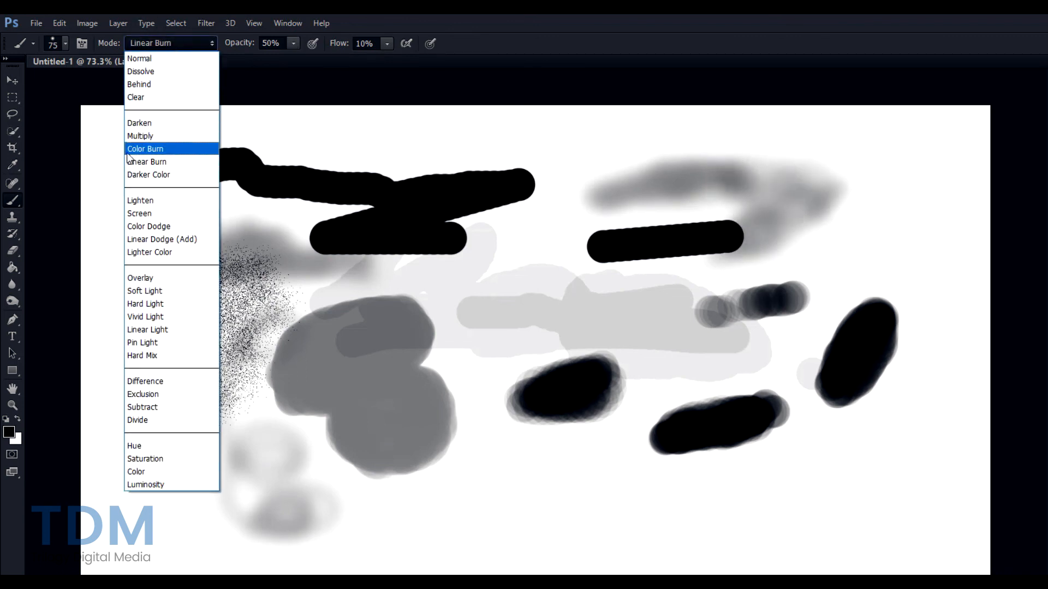
click(144, 175)
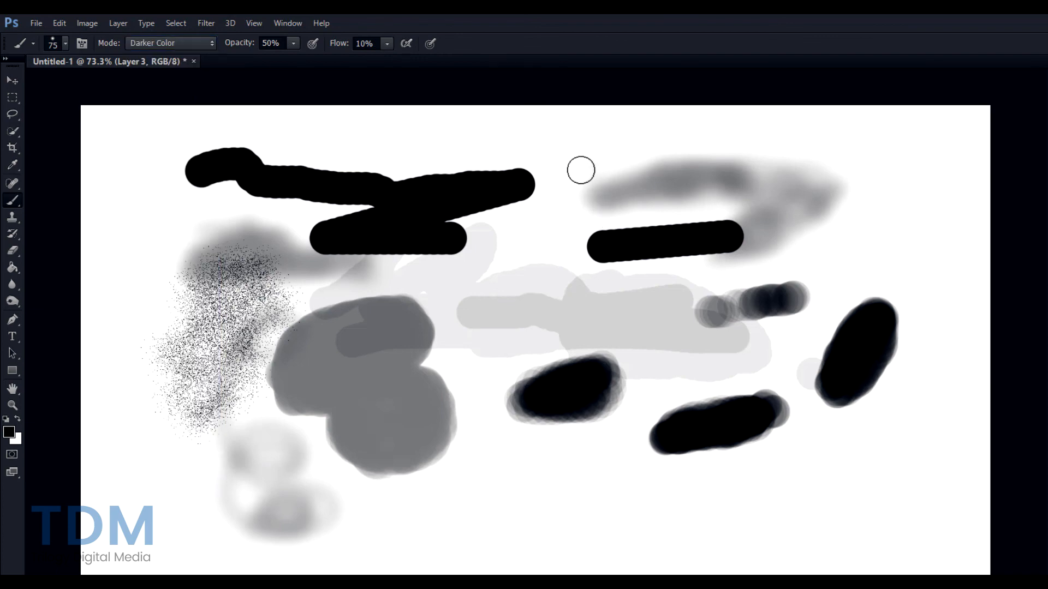
mouse_move(581, 171)
mouse_down()
mouse_move(631, 150)
mouse_move(585, 177)
mouse_move(653, 161)
mouse_move(645, 178)
mouse_move(528, 226)
mouse_move(617, 196)
mouse_move(521, 232)
mouse_move(571, 218)
mouse_up()
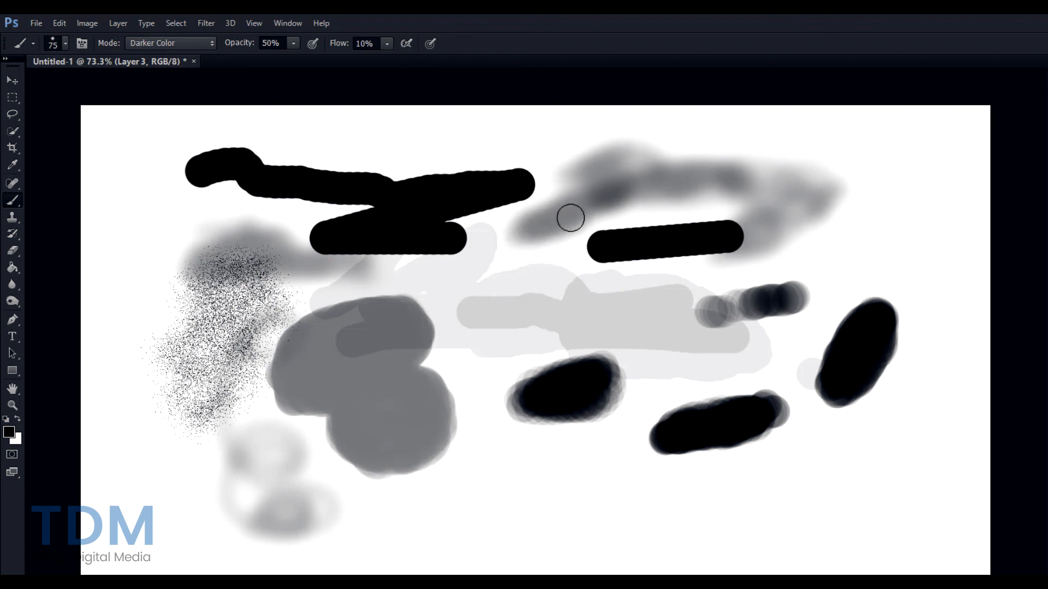
click(203, 45)
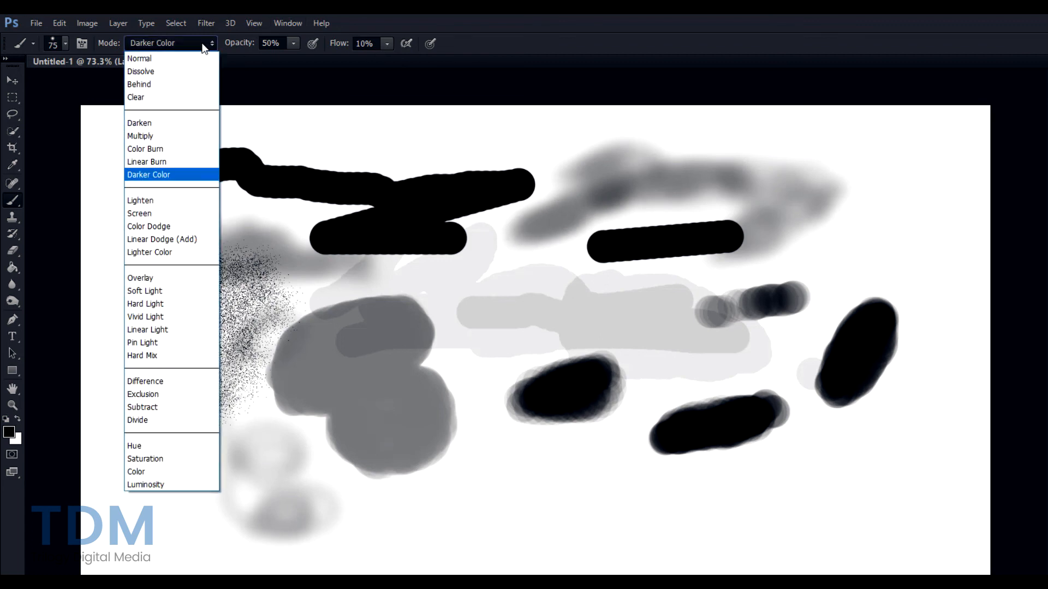